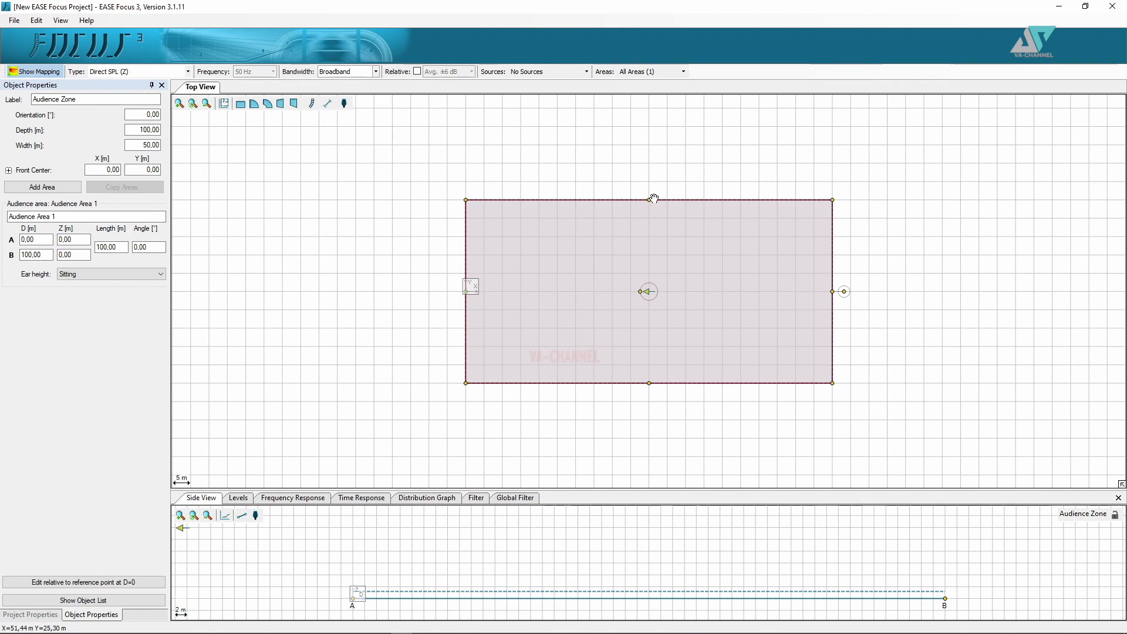
Resize the audience zone freely by its edges in the top view to 60 m wide and about 116 m deep
left_click_drag(649, 201, 649, 181)
left_click_drag(647, 384, 649, 402)
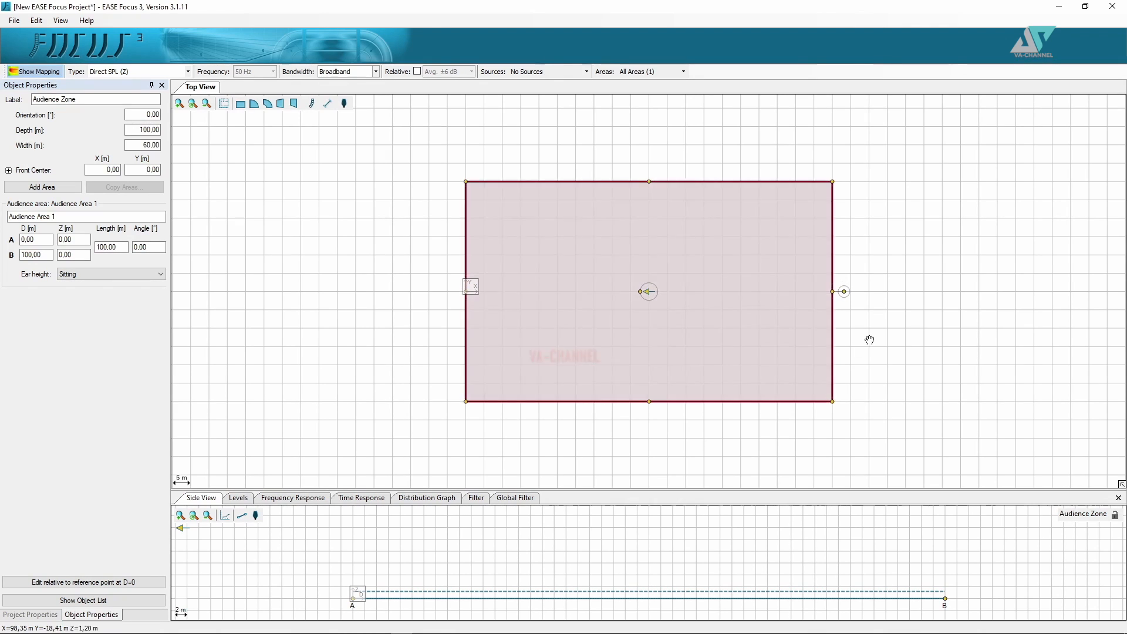
left_click_drag(836, 291, 860, 292)
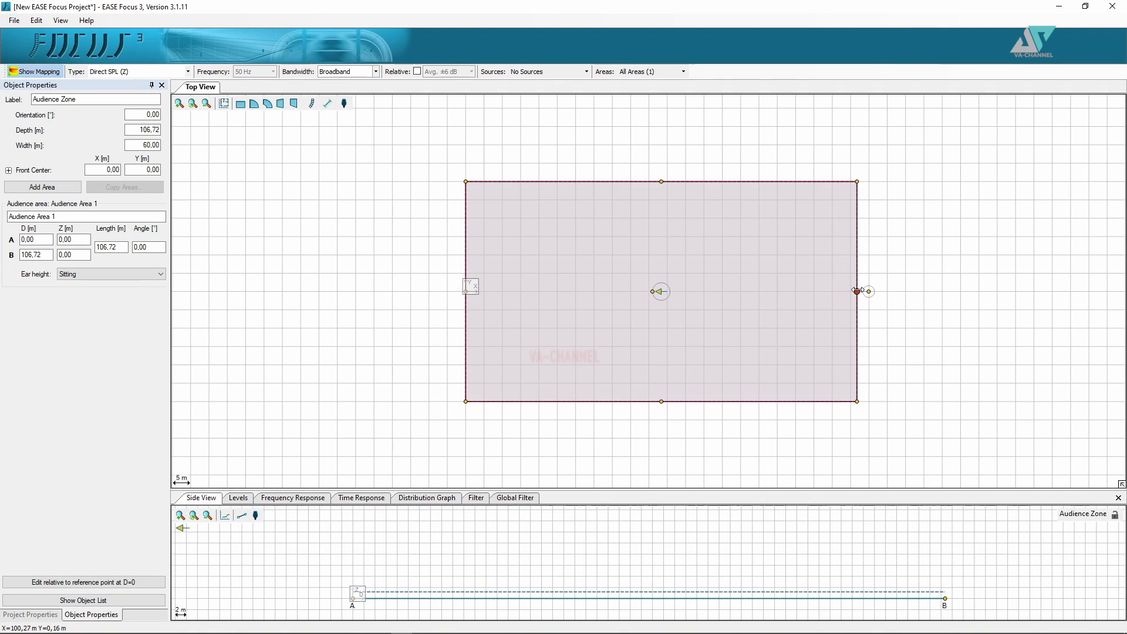
left_click_drag(465, 291, 417, 315)
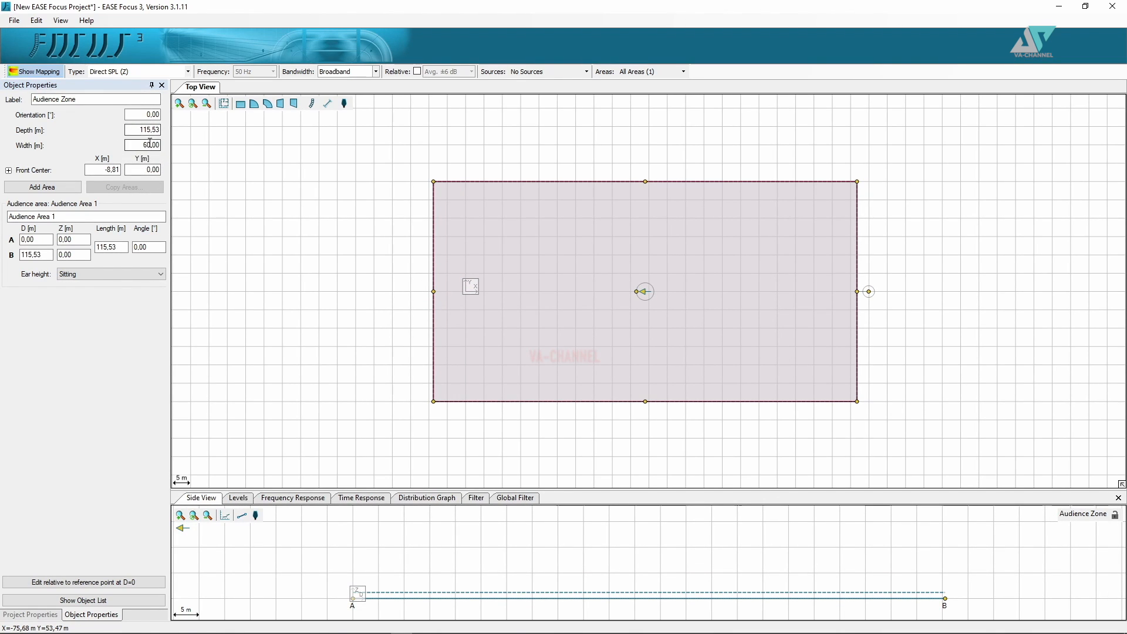
Set the audience zone's width to 40 m, its depth to 60 m and its front center X to 0
double_click(150, 142)
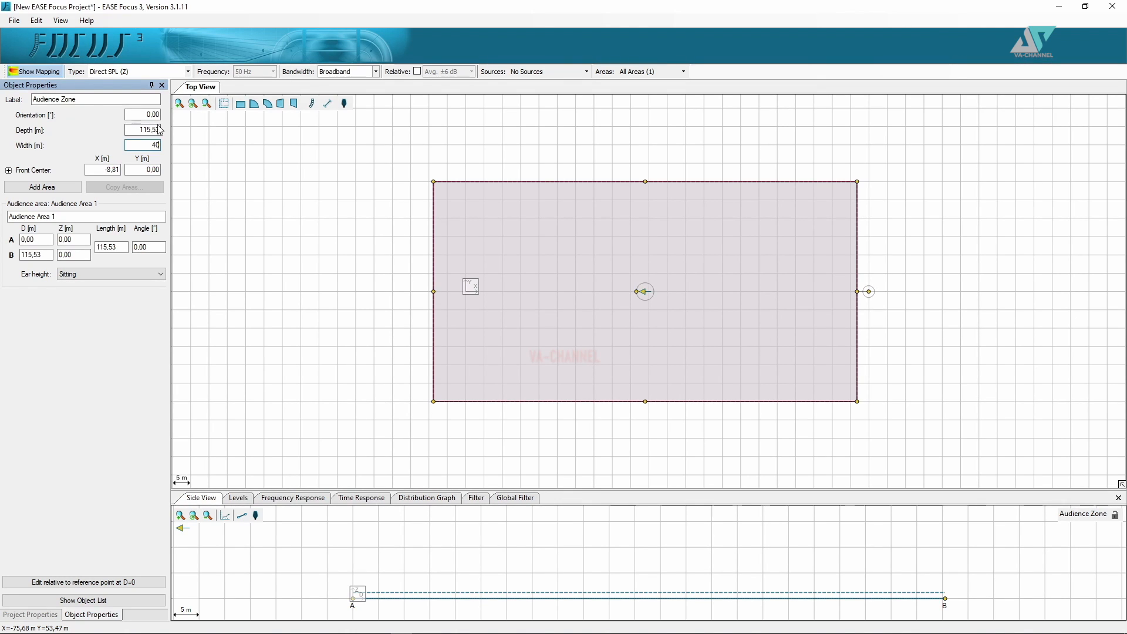
left_click(157, 128)
type("60")
key("Return")
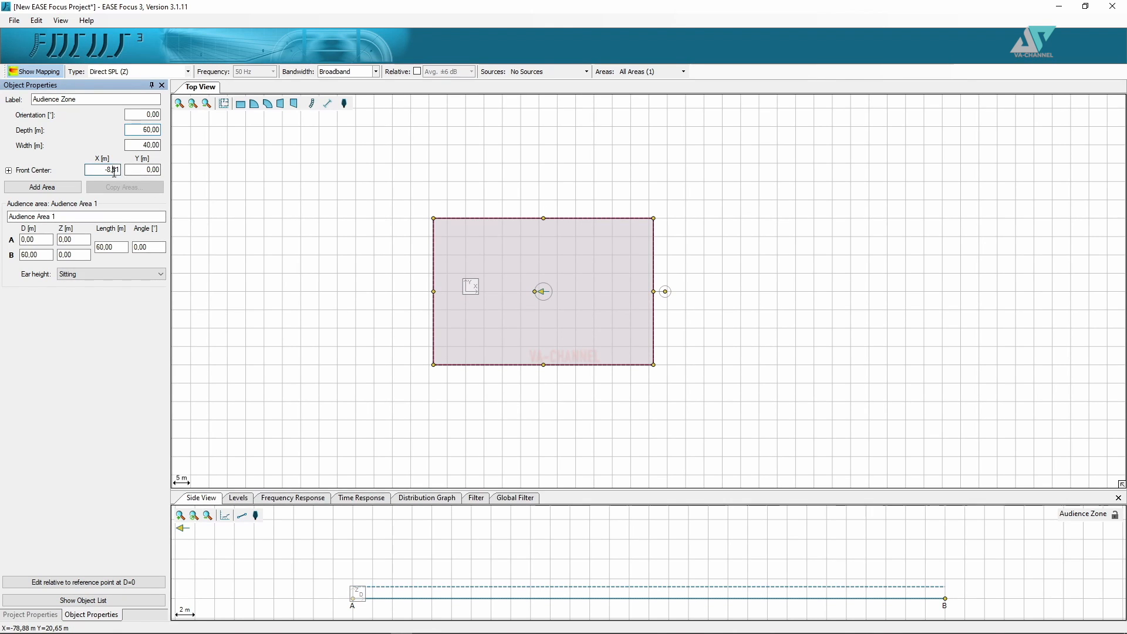
key("Return")
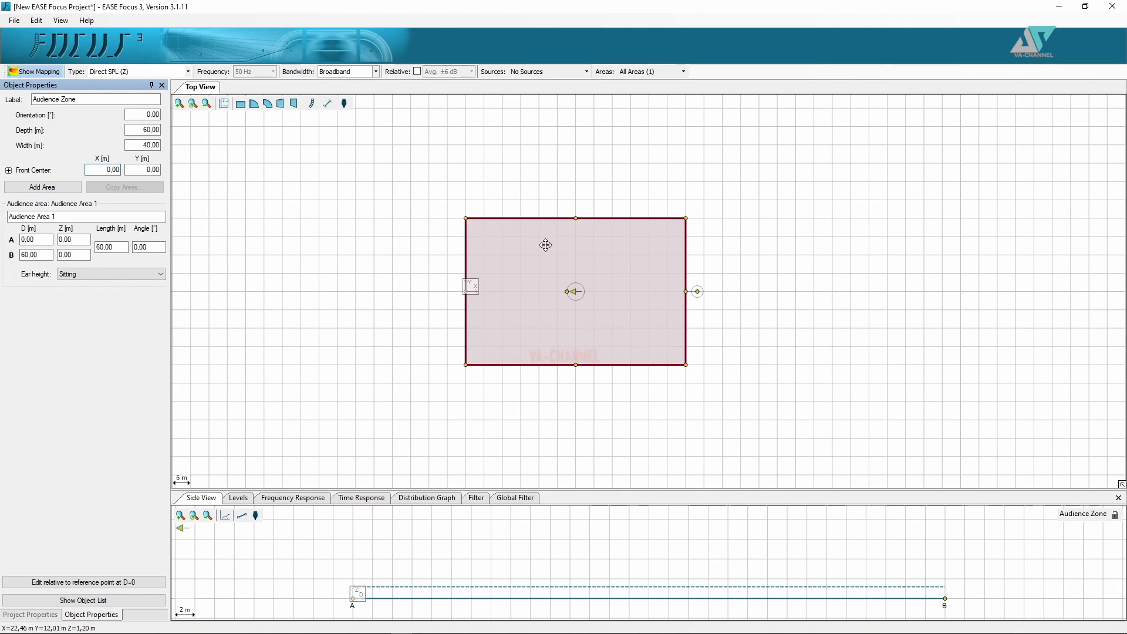
Move the audience zone freely around the top view, ending with its front center at about X 15 m, Y -6 m
left_click_drag(556, 188, 633, 209)
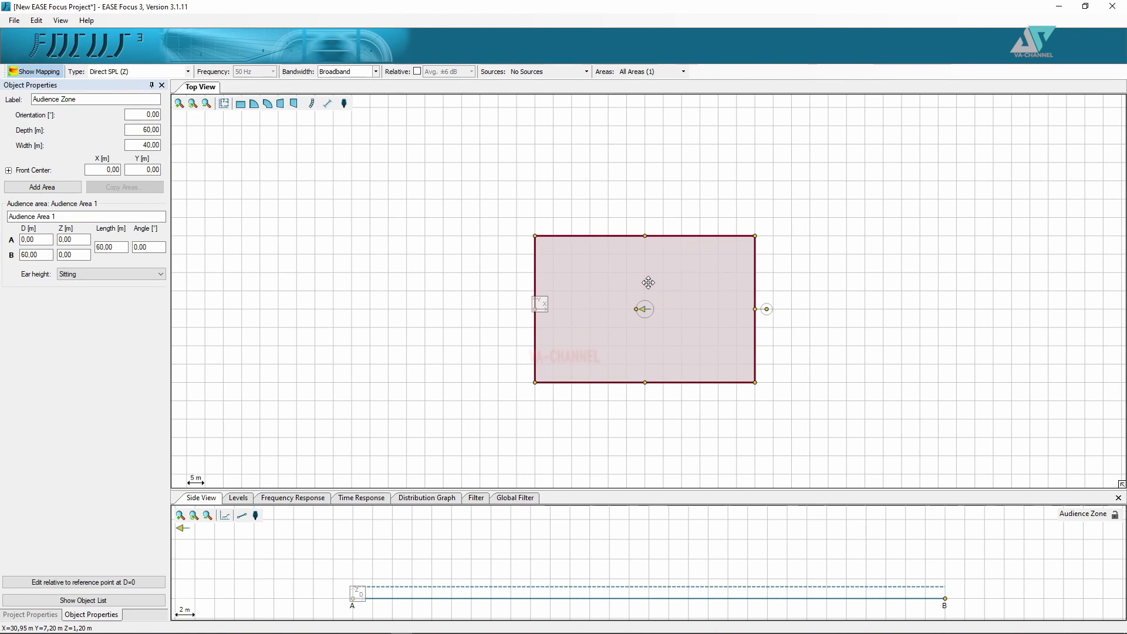
left_click_drag(648, 283, 544, 286)
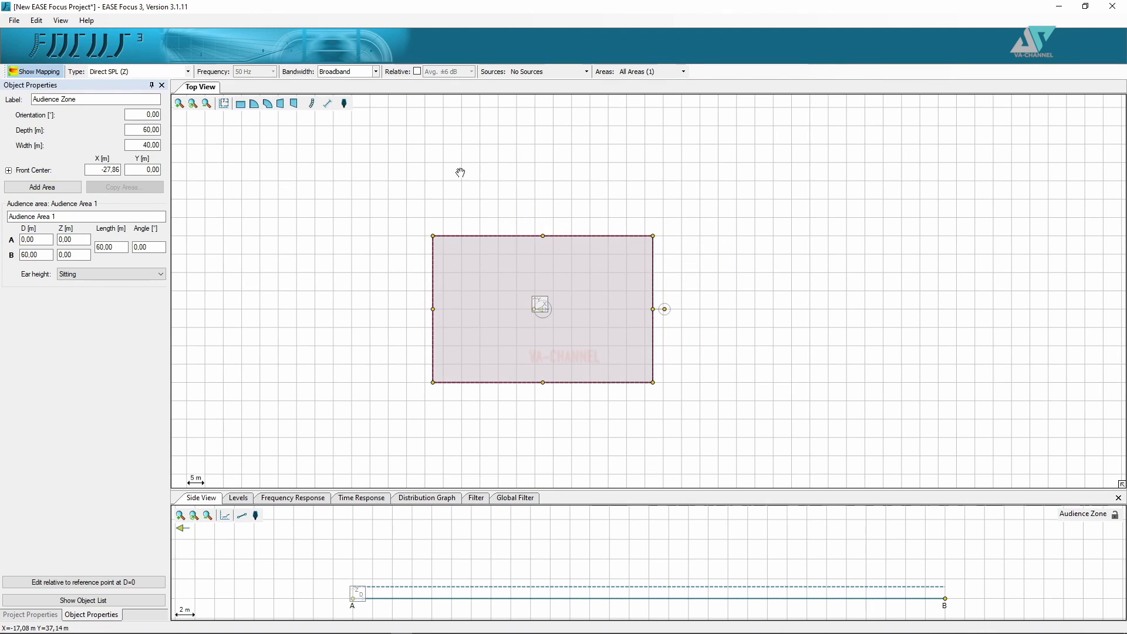
left_click_drag(542, 329, 543, 328)
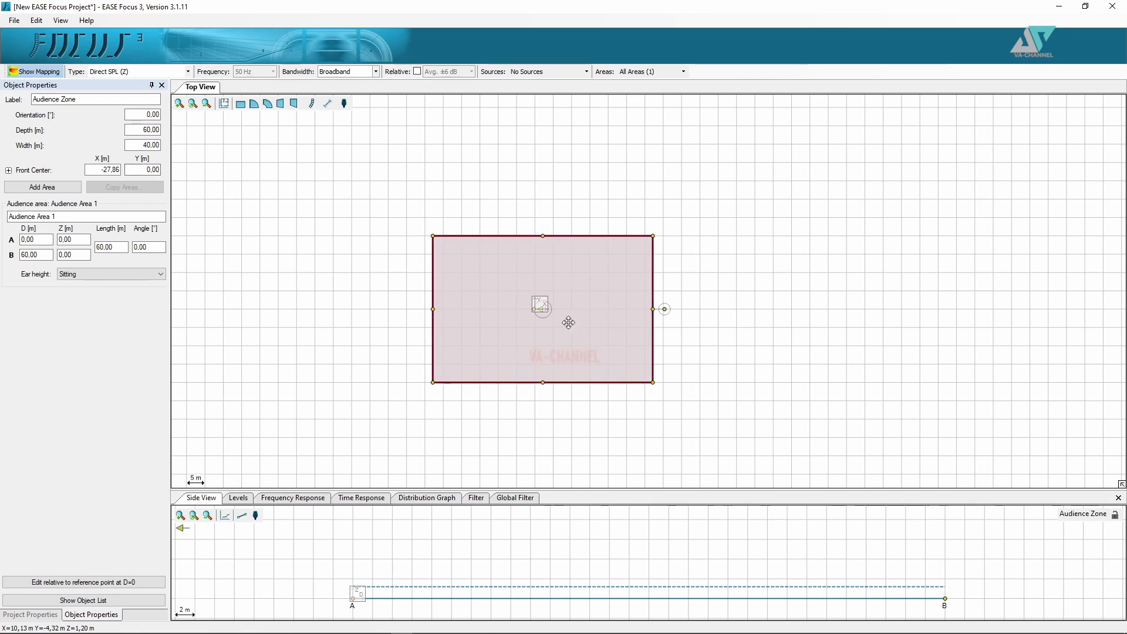
left_click_drag(574, 325, 706, 335)
left_click_drag(778, 203, 733, 193)
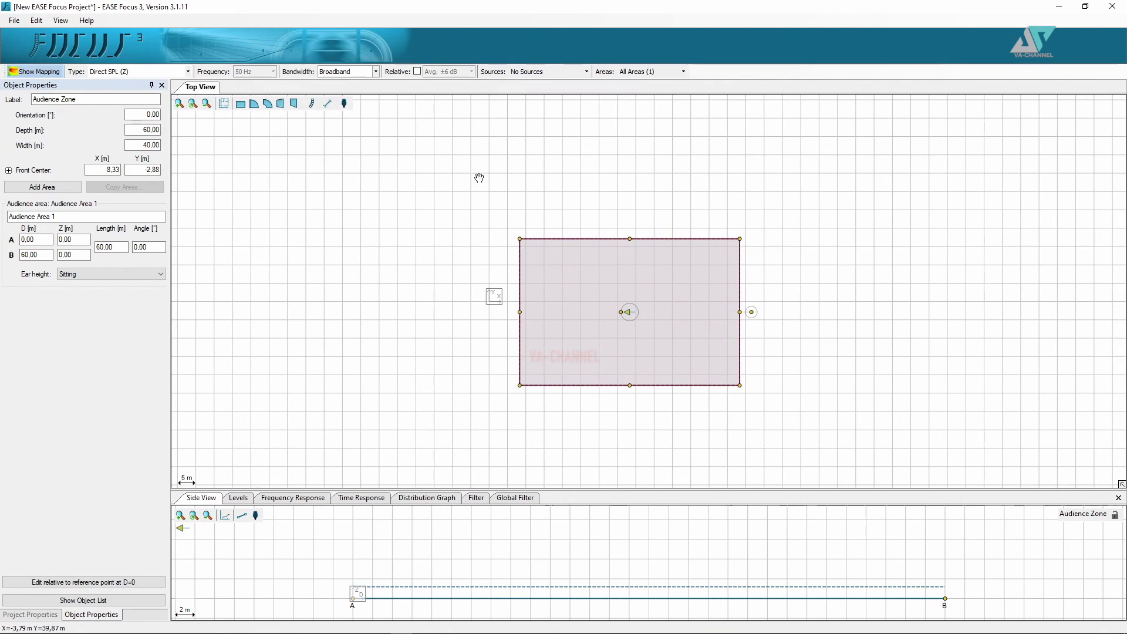
left_click_drag(628, 307, 654, 318)
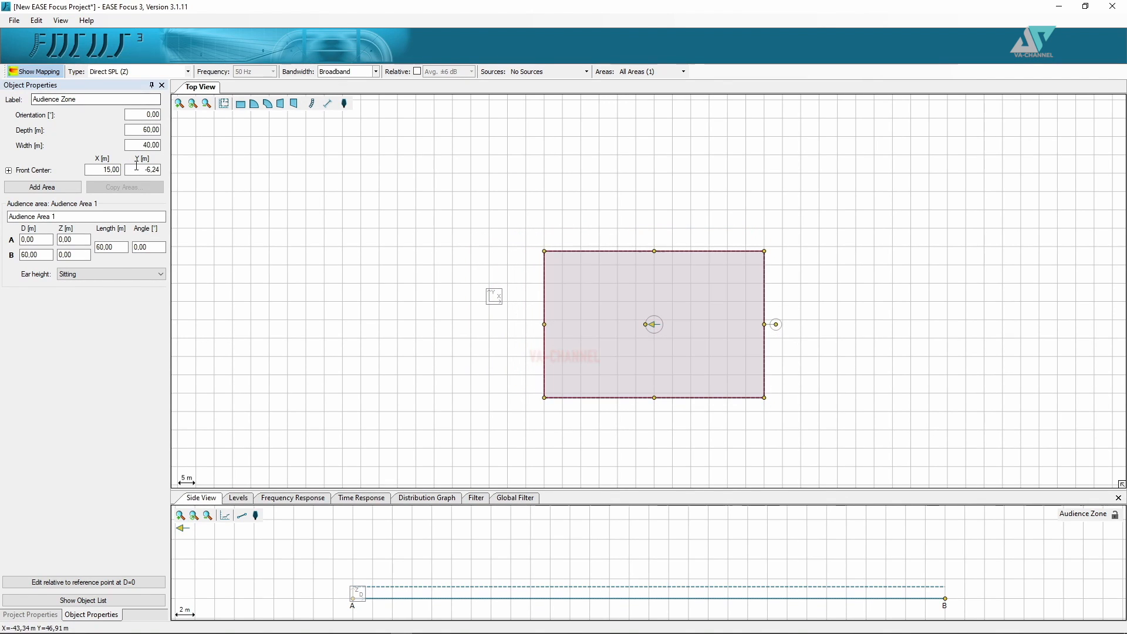
Place the audience zone's front center back at the origin by setting its Y and X coordinates to 0
double_click(154, 170)
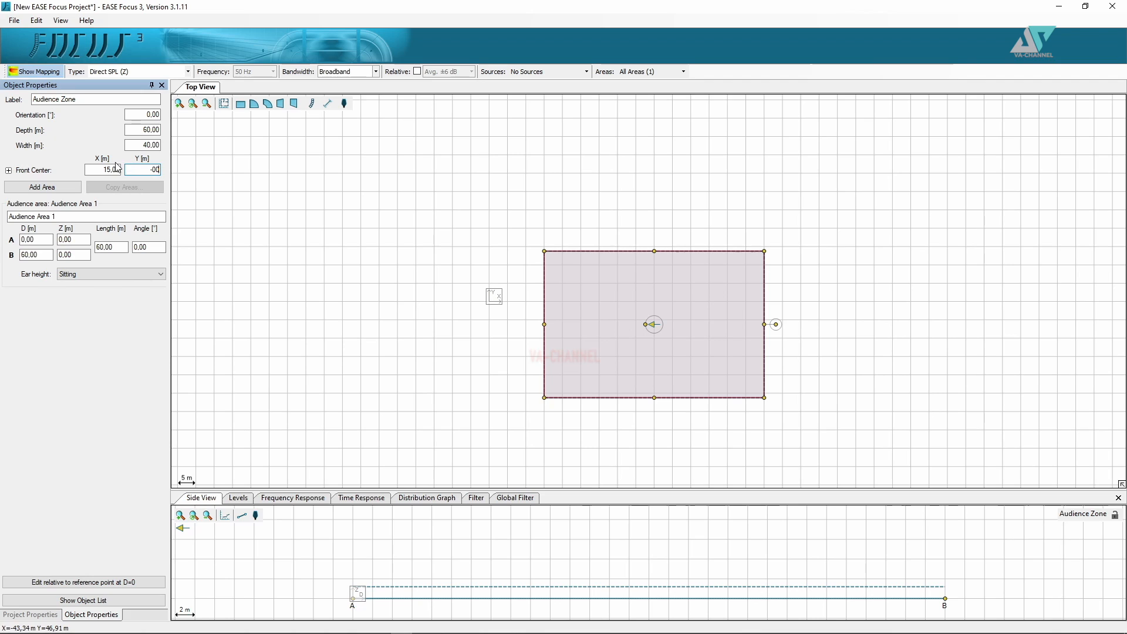
double_click(115, 170)
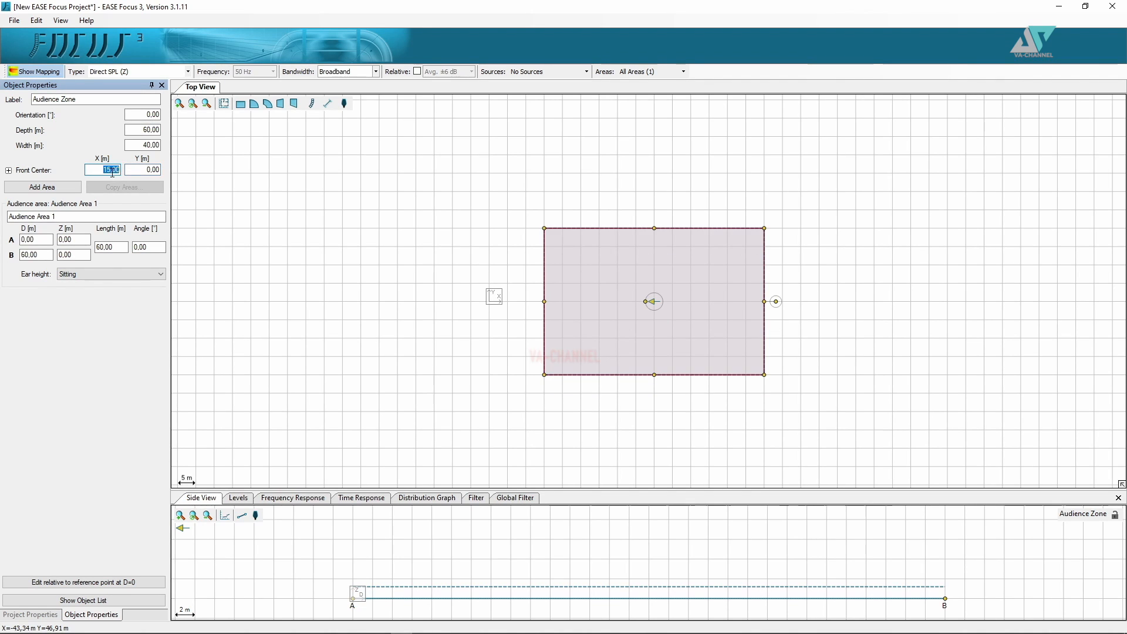
type("0")
key("Tab")
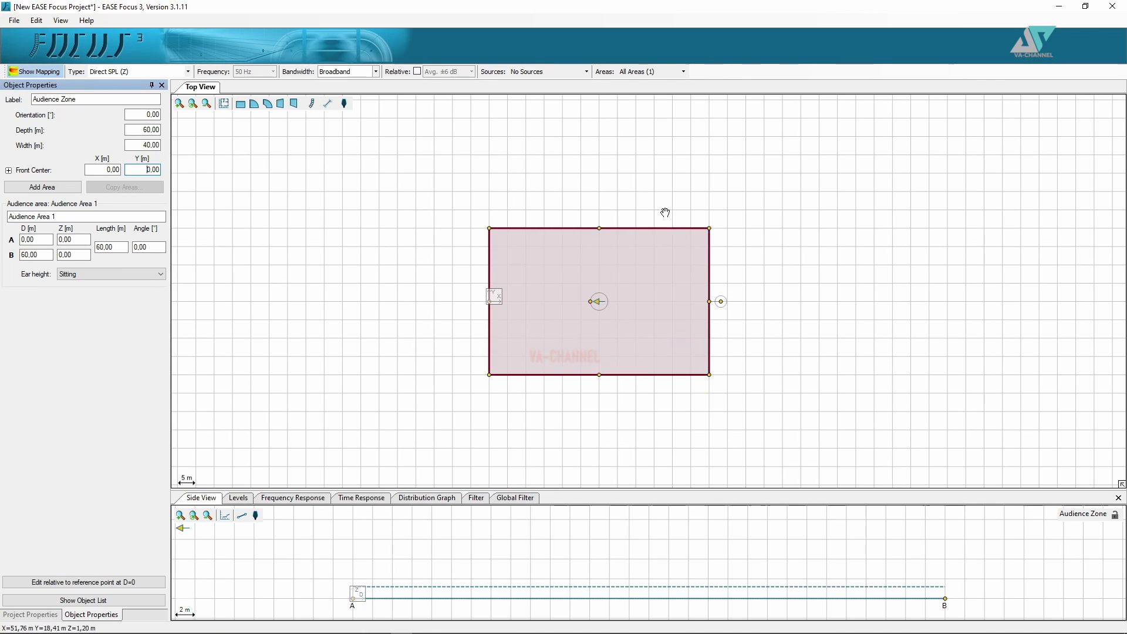
Adjust the split between top and side views, and examine the audience zone zoomed in, zoomed out and fitted to the view
left_click_drag(632, 491, 633, 432)
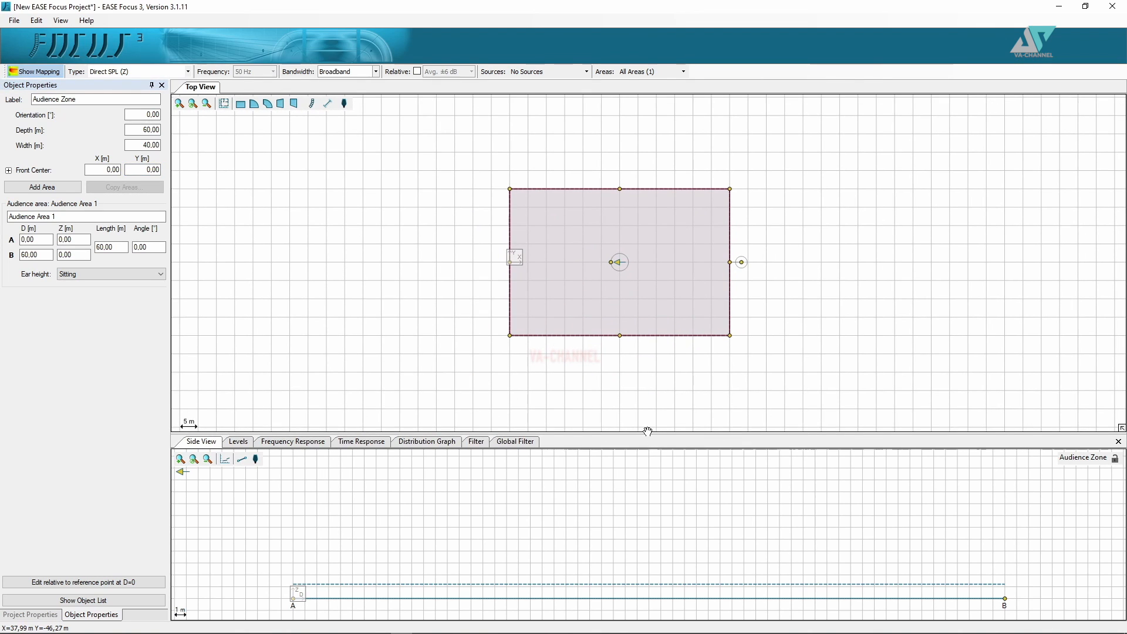
left_click_drag(648, 433, 648, 481)
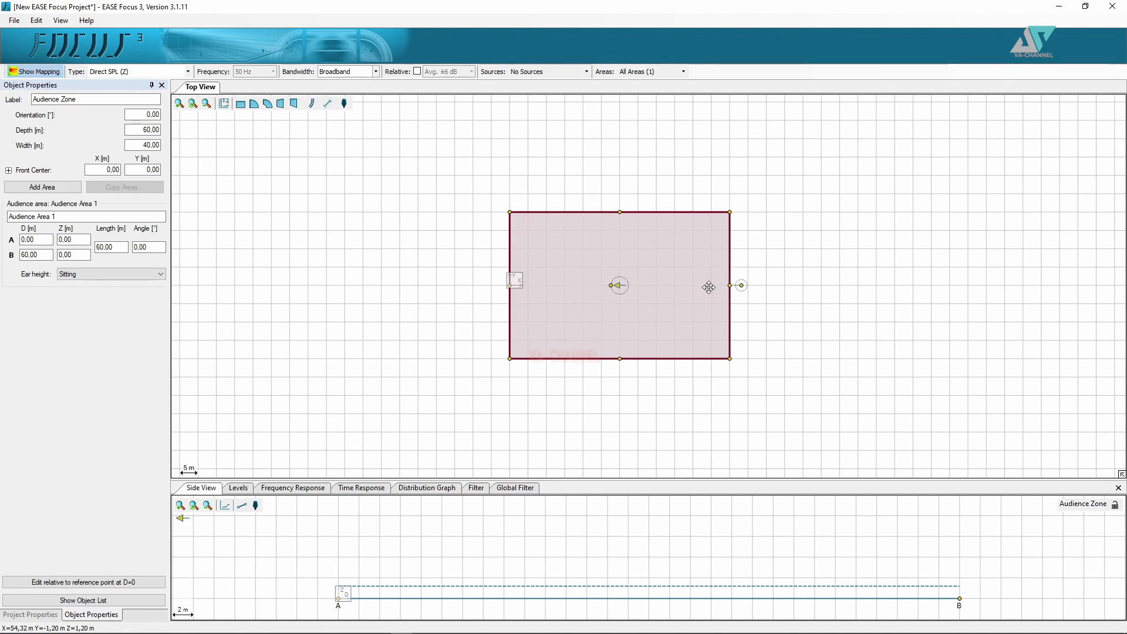
left_click(179, 105)
left_click(179, 106)
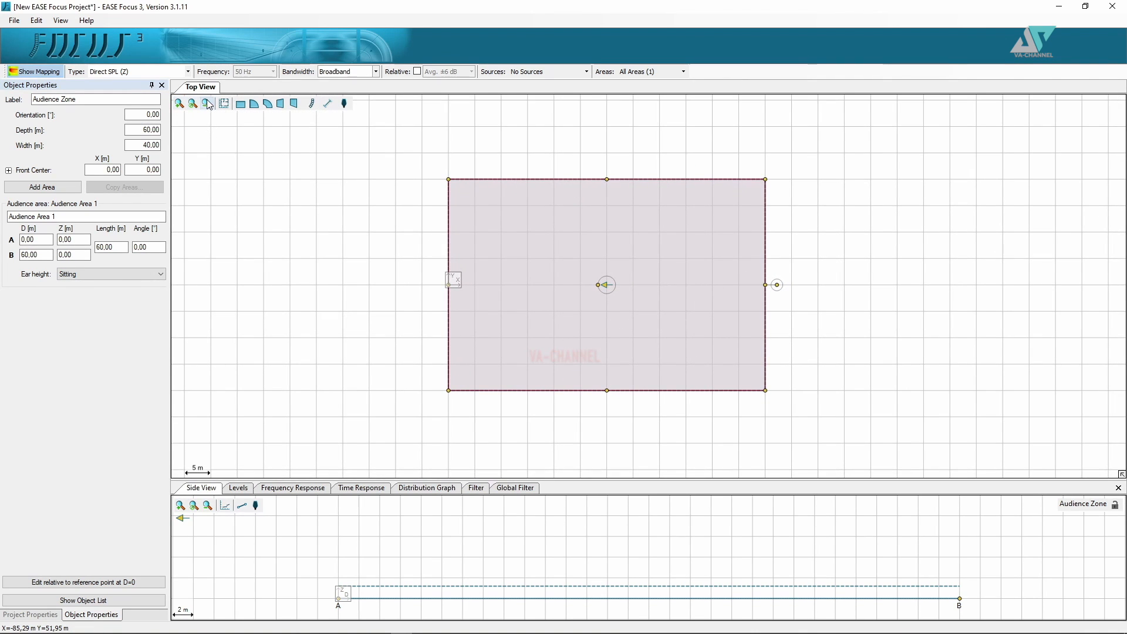
left_click(207, 105)
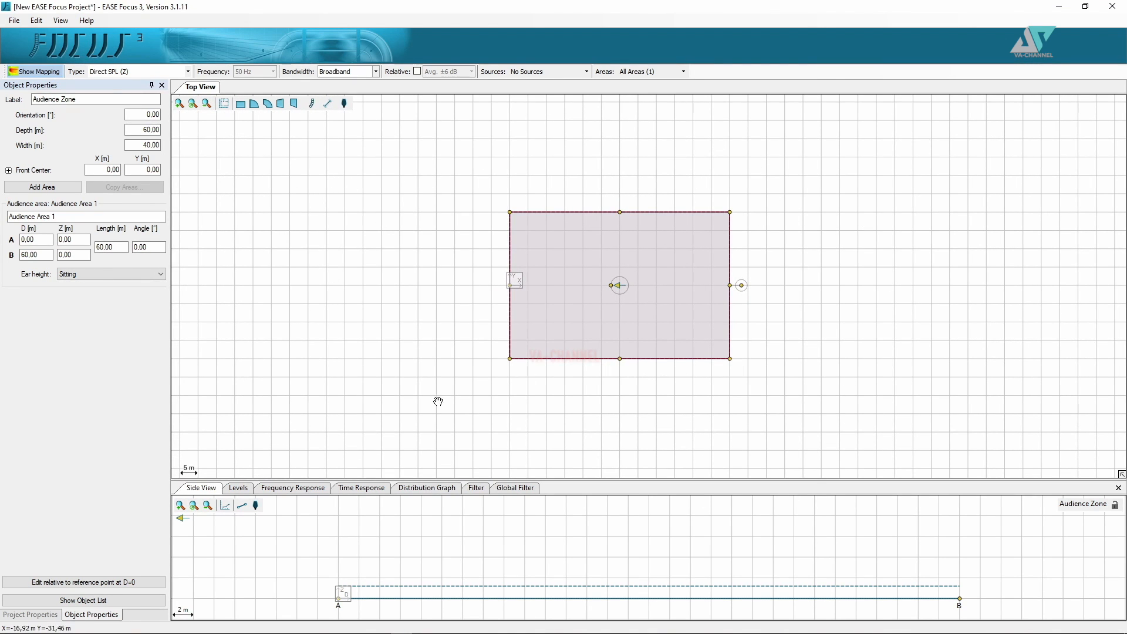
left_click(194, 105)
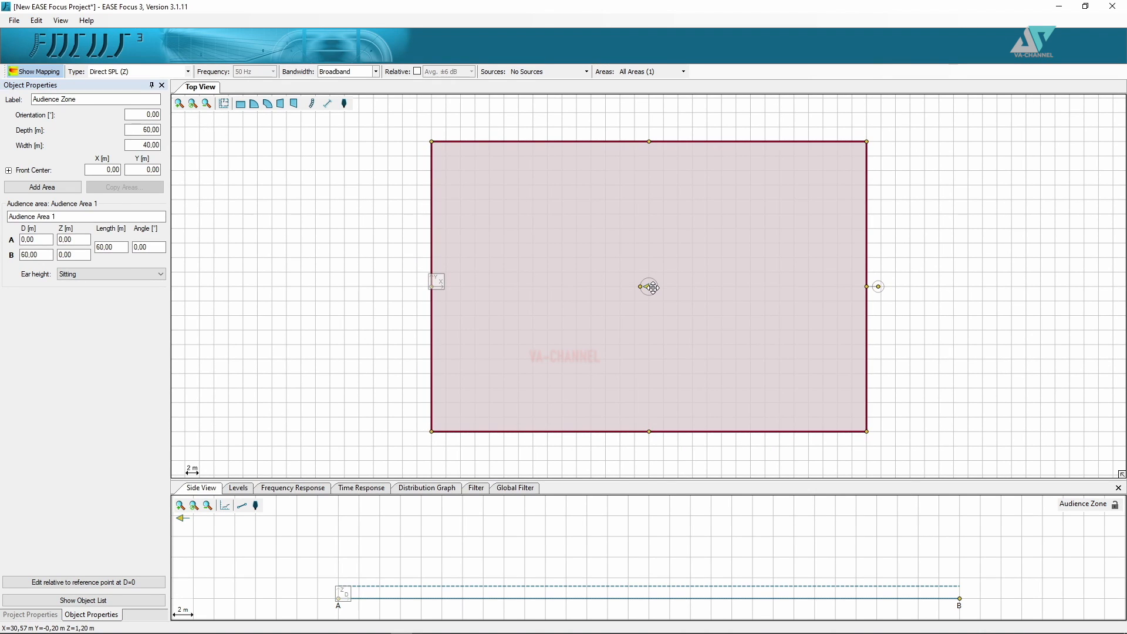
left_click_drag(337, 246, 0, 255)
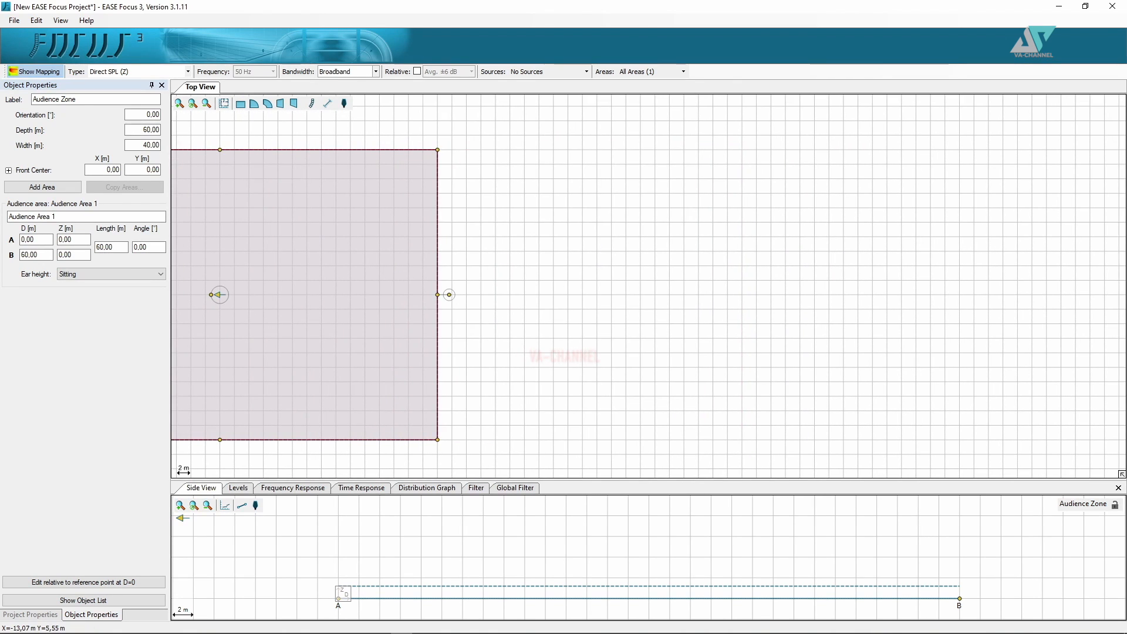
left_click(192, 103)
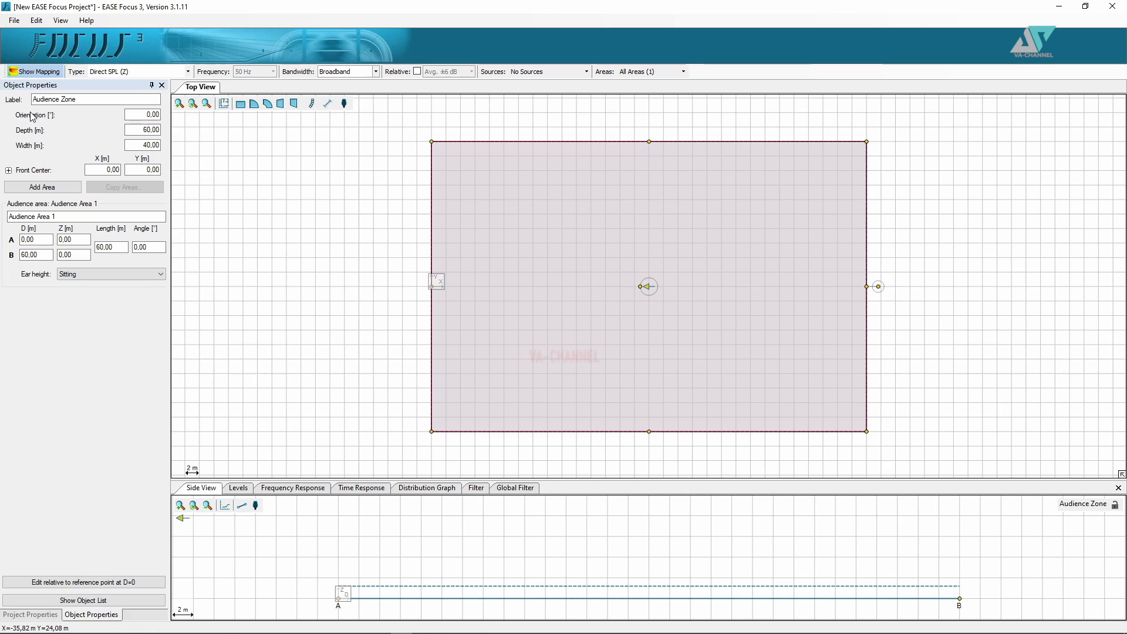
Rotate the audience zone by setting its orientation to 45°
left_click(151, 114)
double_click(151, 115)
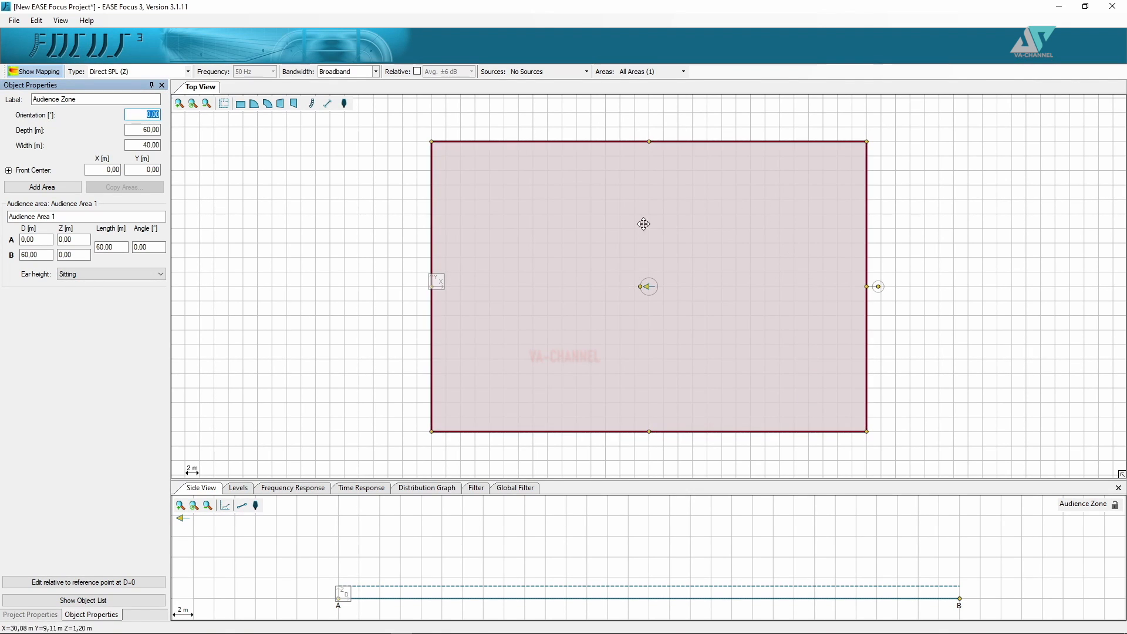
type("45")
key("Return")
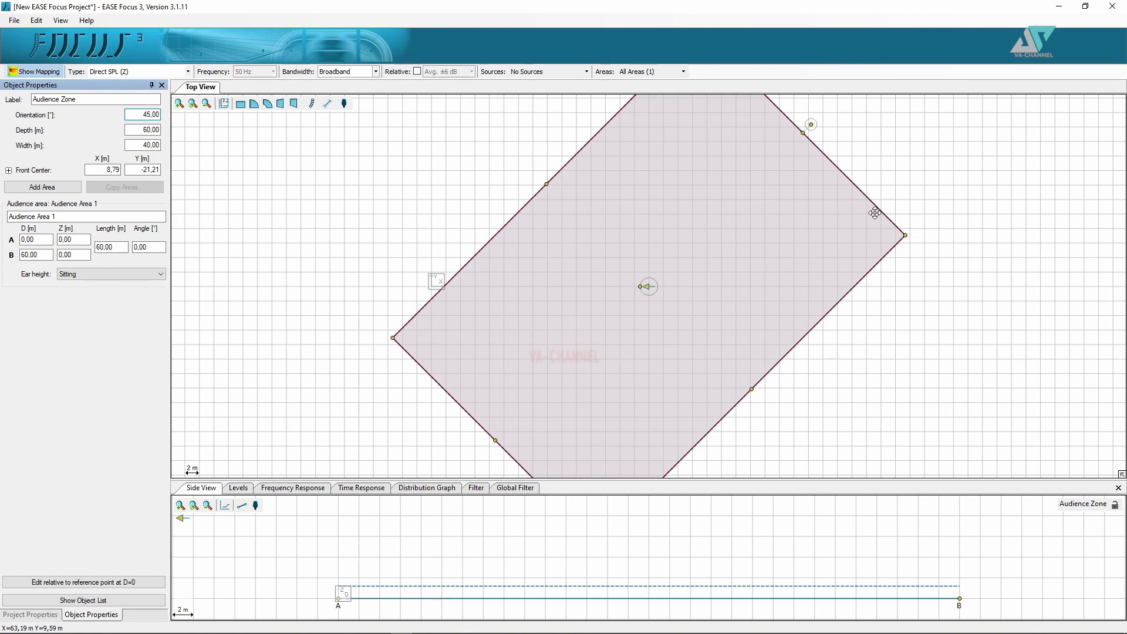
scroll(880, 306, "down", 2)
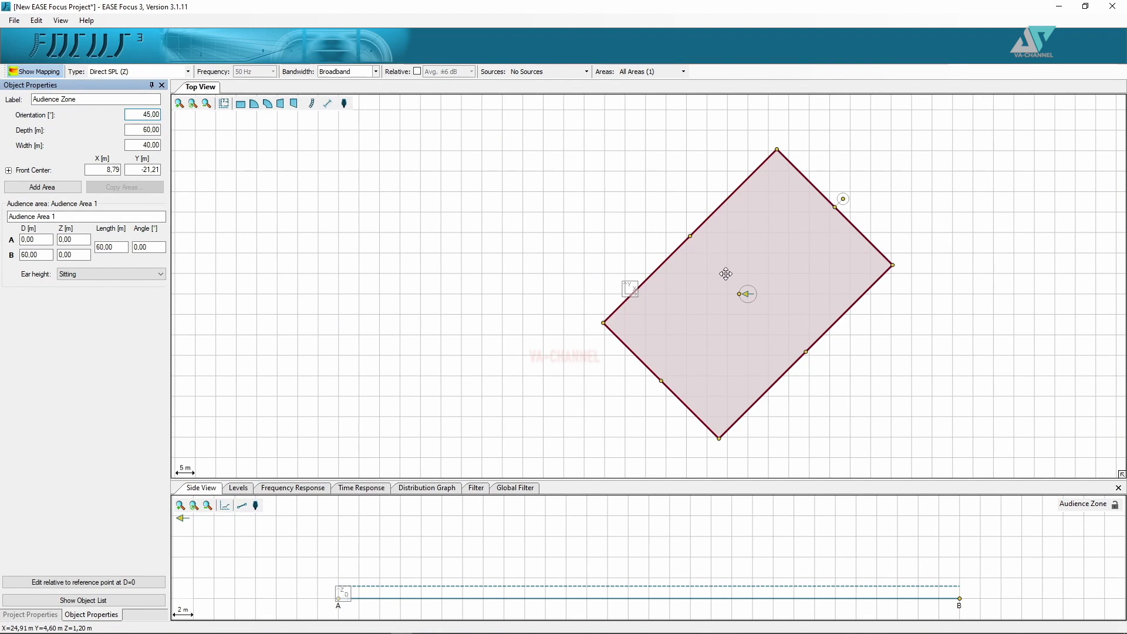
Reset the audience zone's orientation to 0° and fit the zone to the top view
type("0")
key("Return")
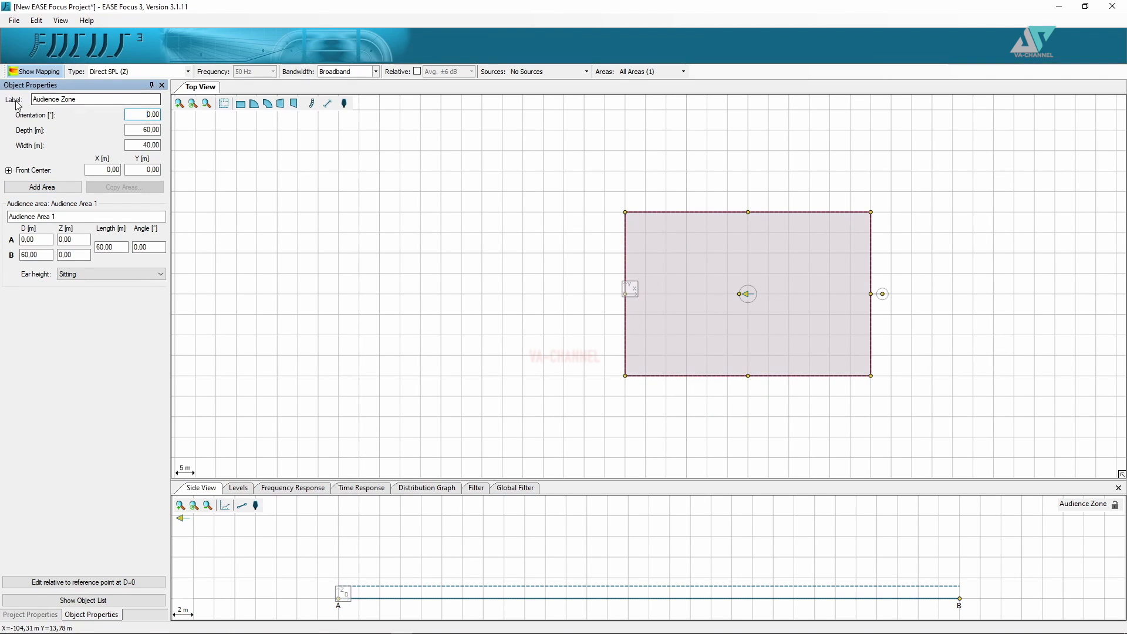
left_click(195, 105)
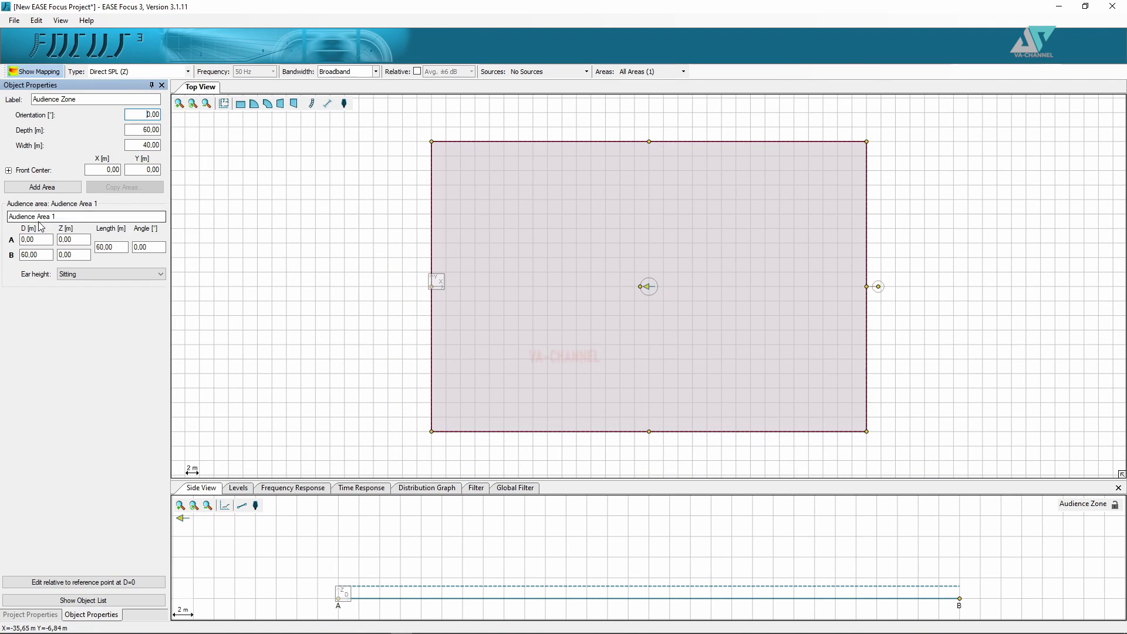
Review the name of Audience Area 1 and its available ear height options without changing them
left_click_drag(57, 216, 7, 217)
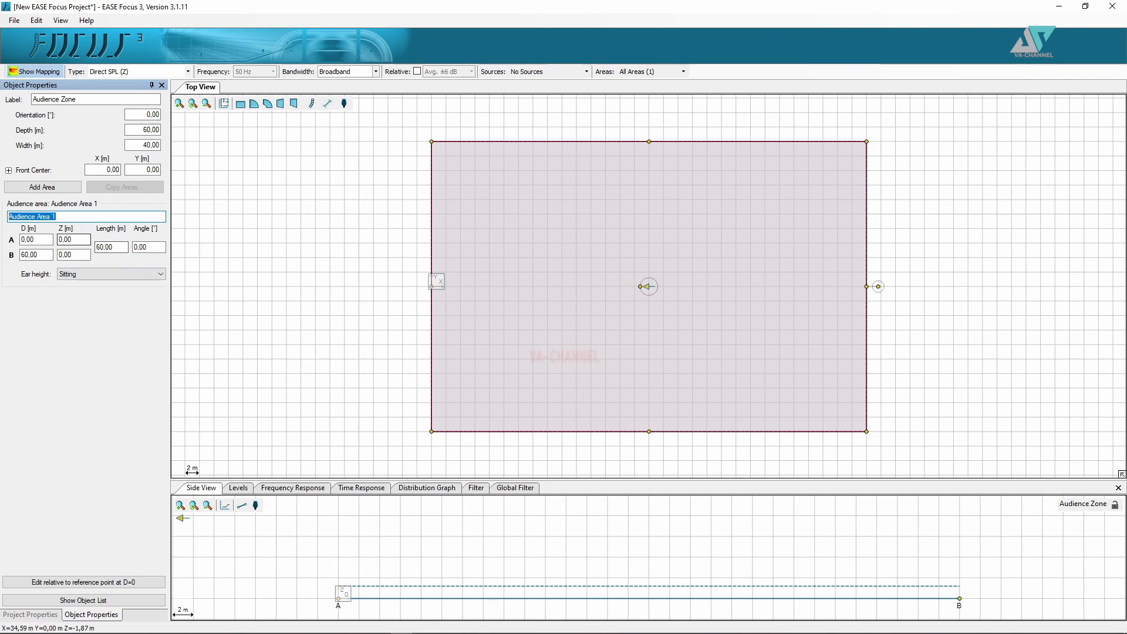
left_click(89, 274)
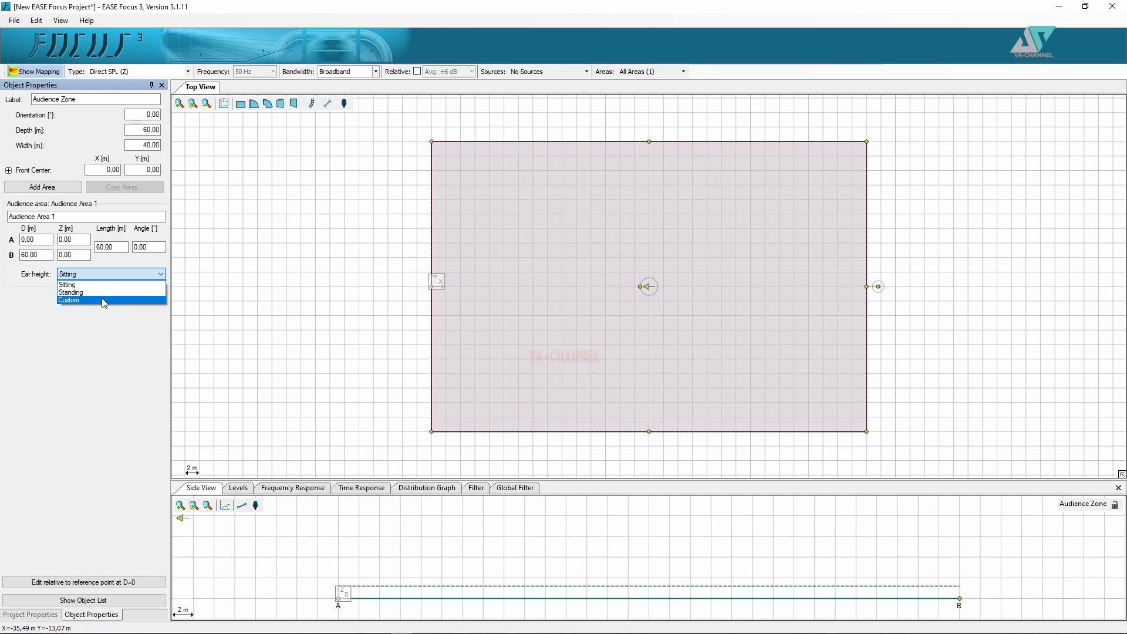
left_click(105, 346)
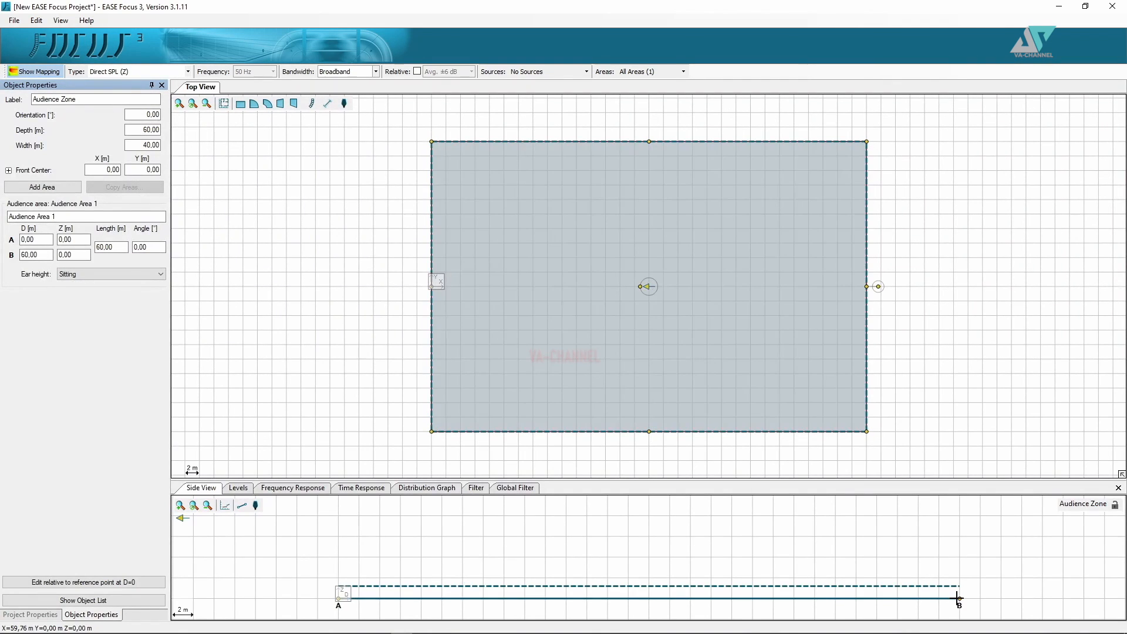
Raise the rear end of the audience area by setting point B's Z height to 2 m
double_click(68, 255)
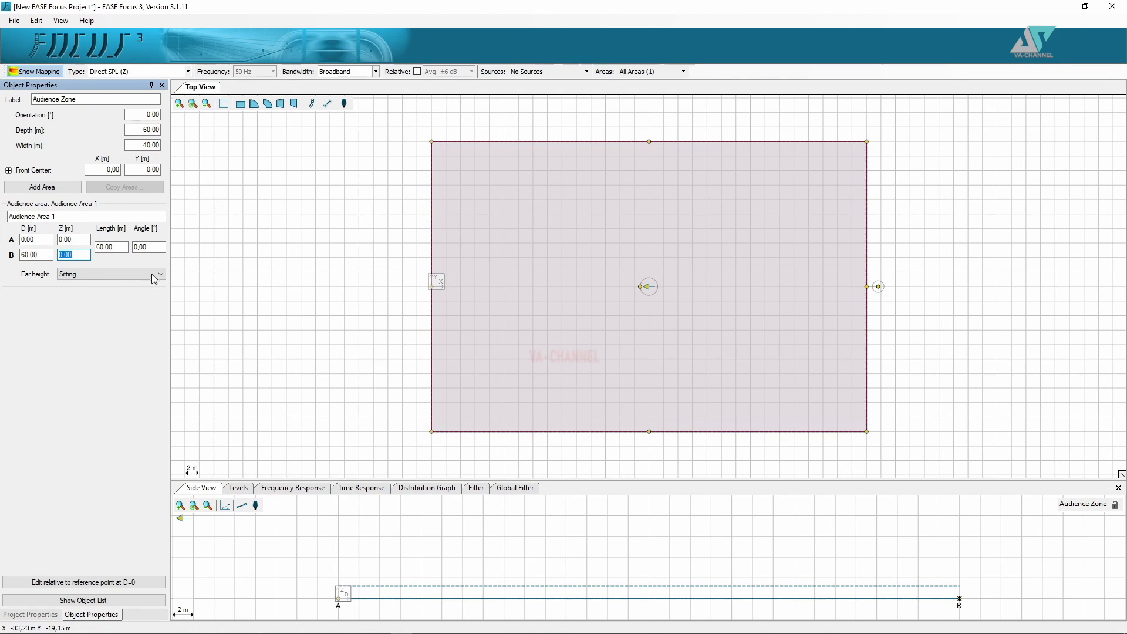
type("2")
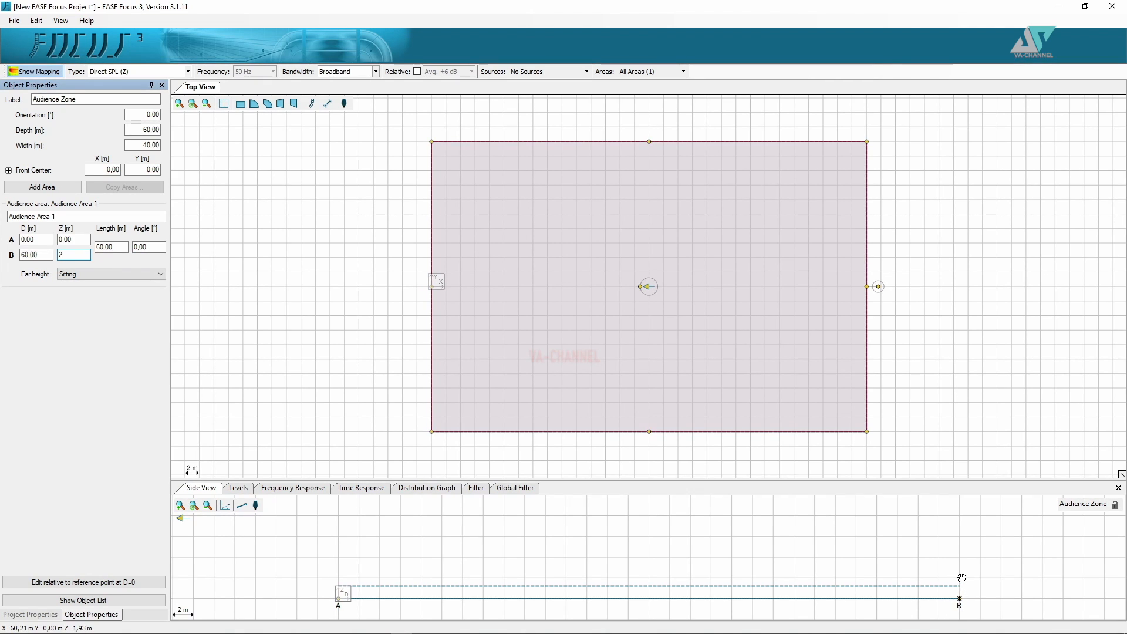
key("Return")
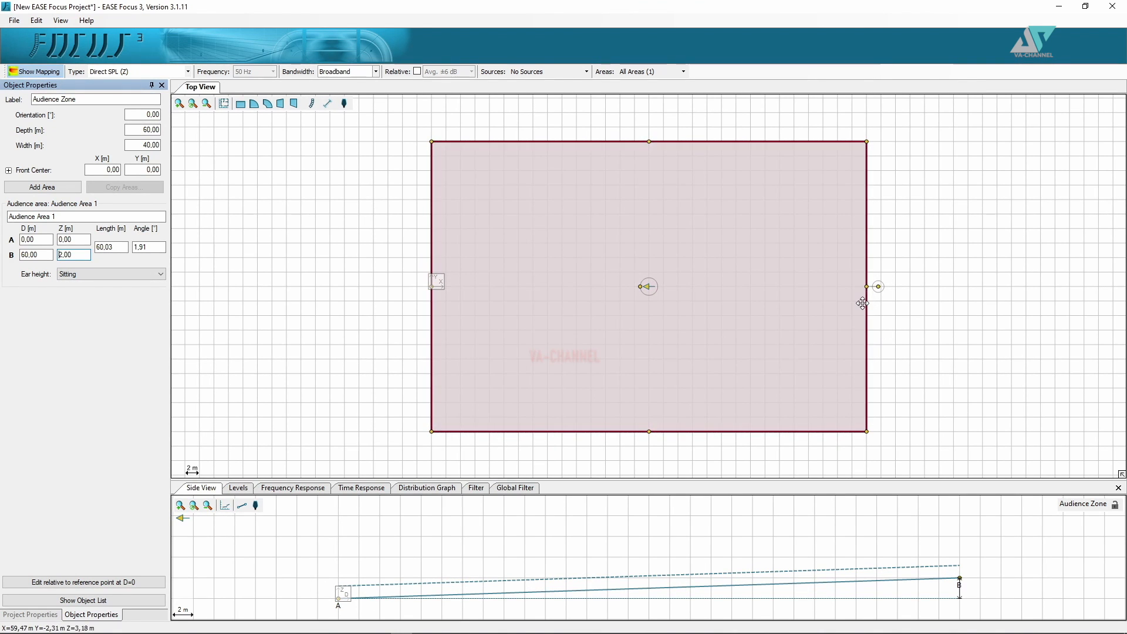
Level the audience area by setting point B's Z height to 0
double_click(78, 252)
type("0")
key("Return")
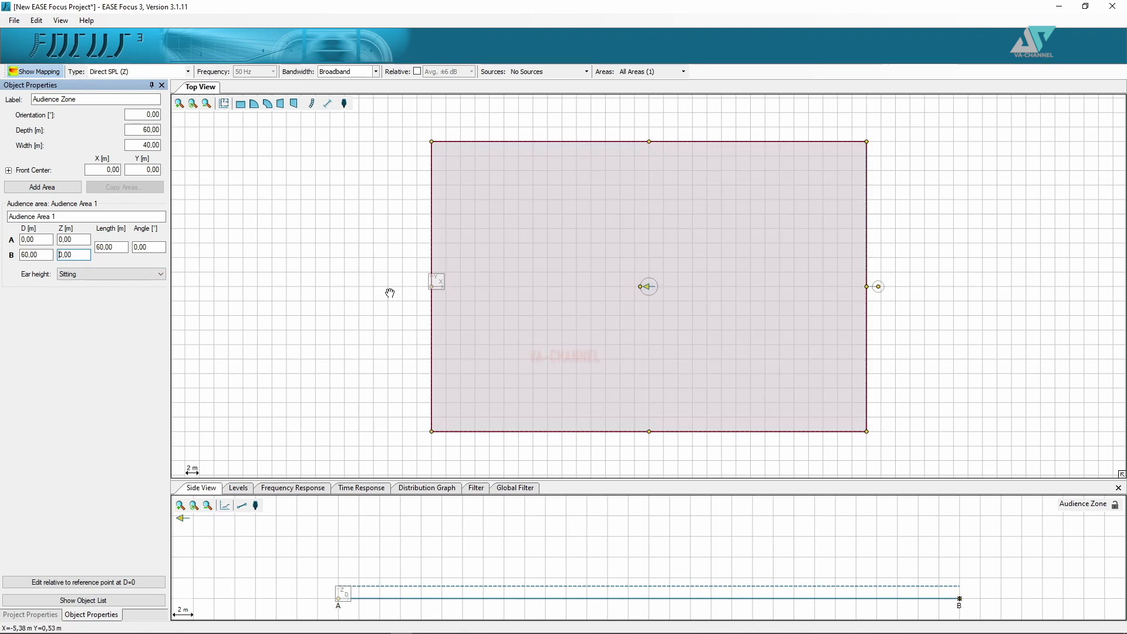
Highlight the audience zone's label and the name of its audience area to compare the two text entries
left_click(85, 94)
left_click_drag(85, 94, 14, 99)
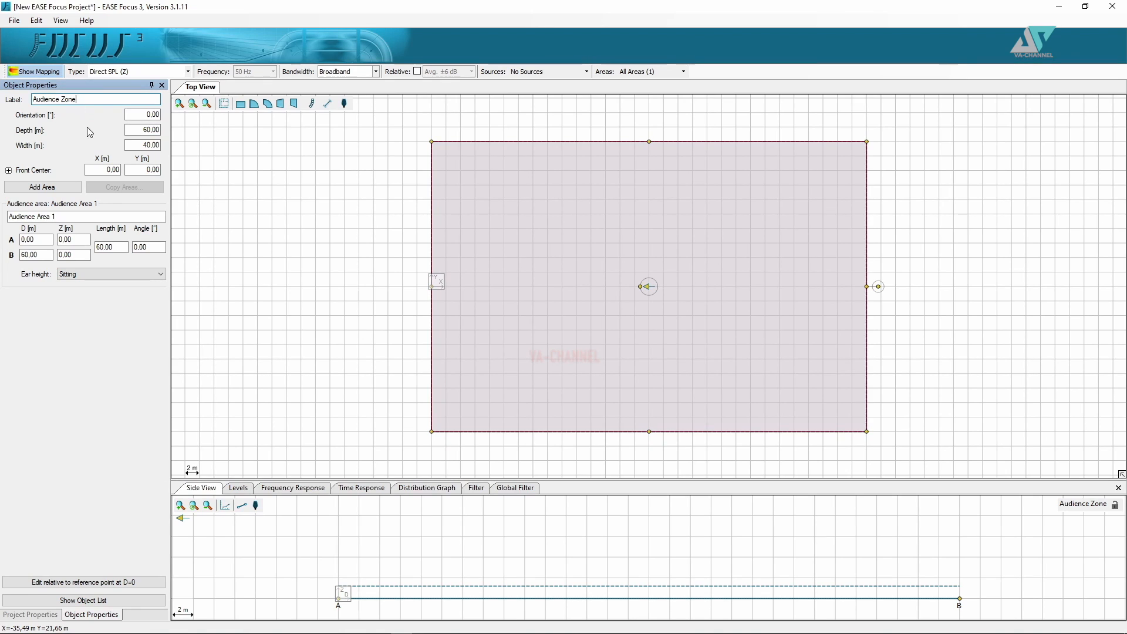
left_click_drag(70, 217, 21, 216)
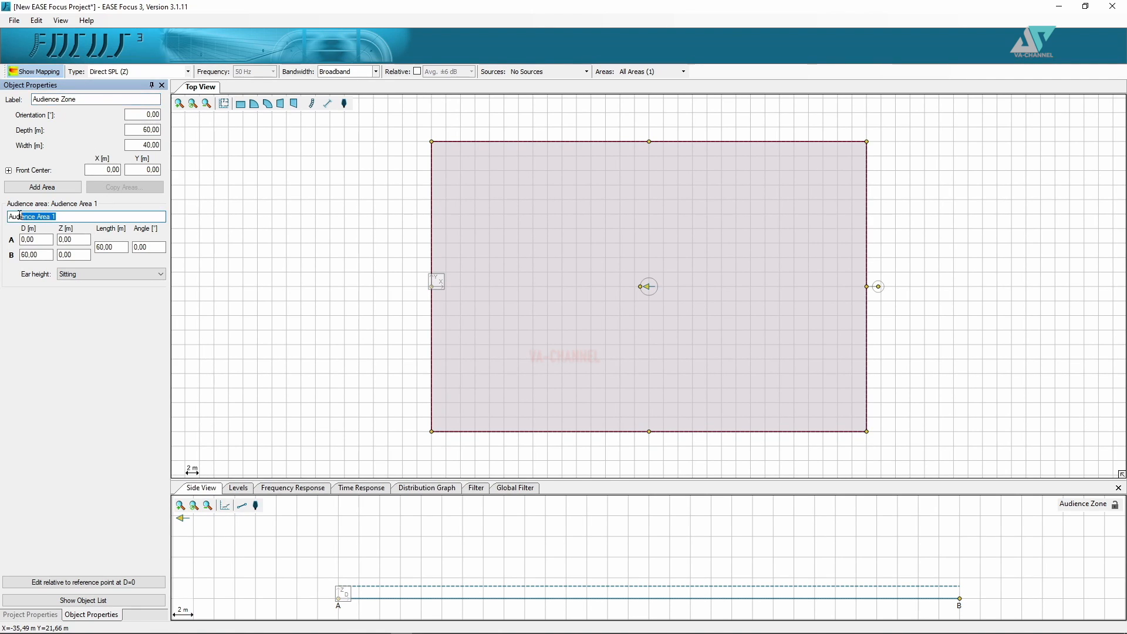
Rename the main zone's audience area as area1
type("area1")
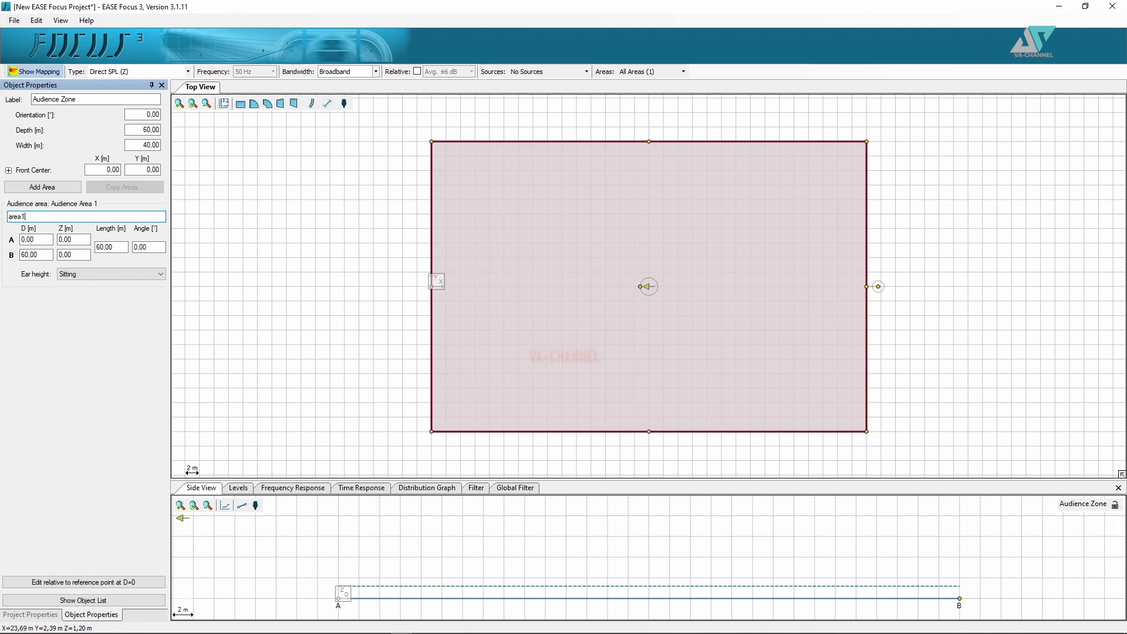
key("Return")
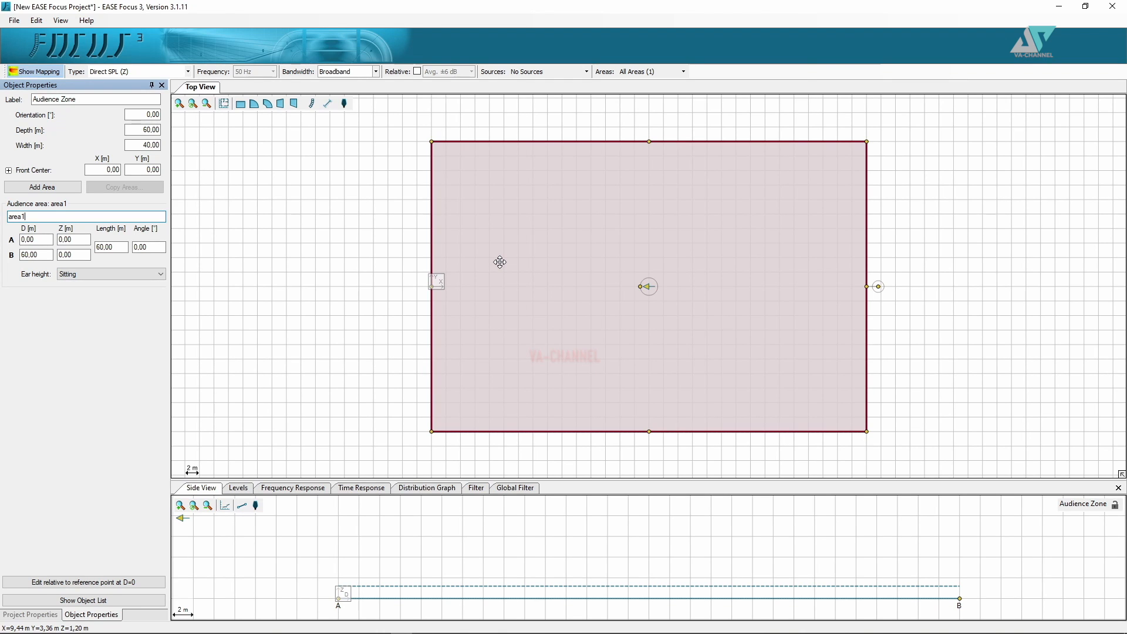
Add a second rectangular audience zone at the main zone's front edge and shorten its depth to about 12.9 m
scroll(468, 289, "down", 2)
scroll(495, 194, "up", 1)
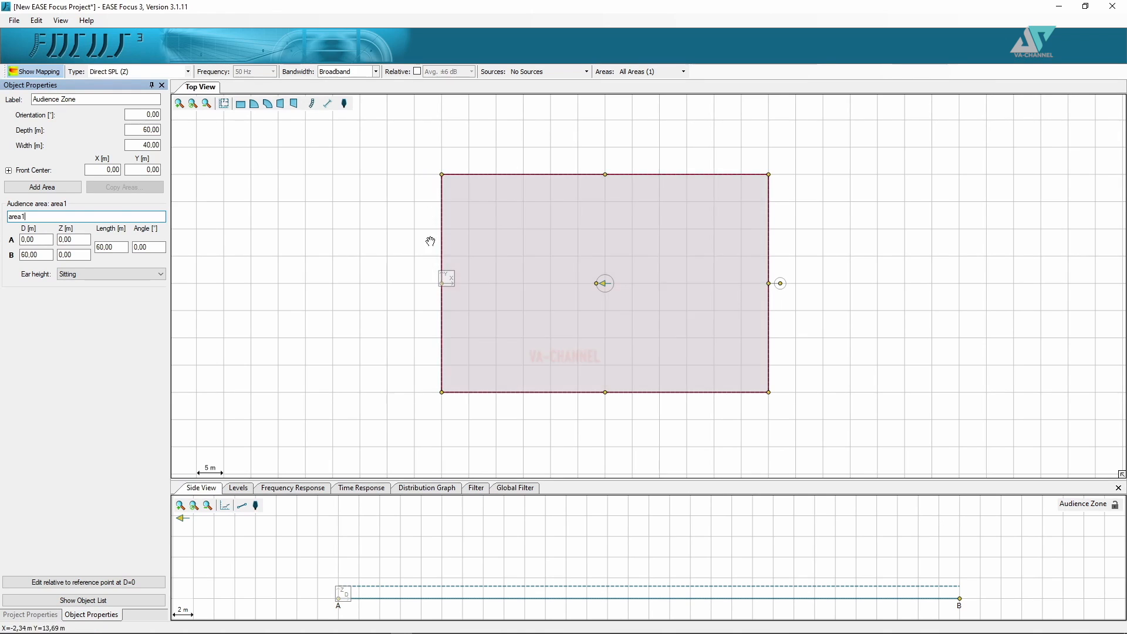
scroll(482, 241, "down", 1)
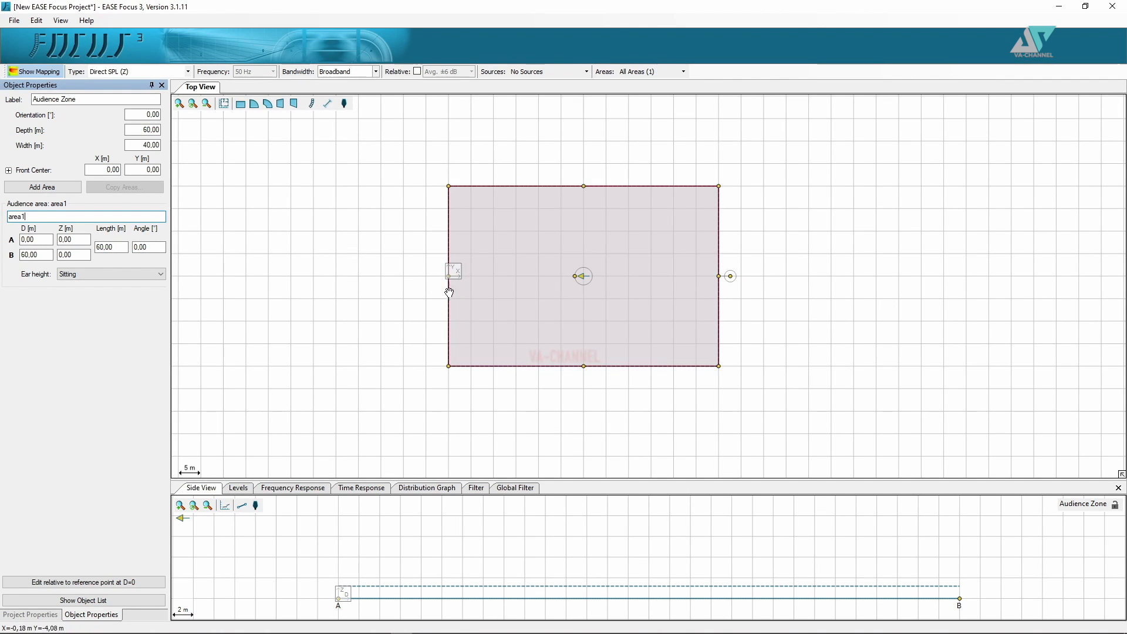
left_click(241, 104)
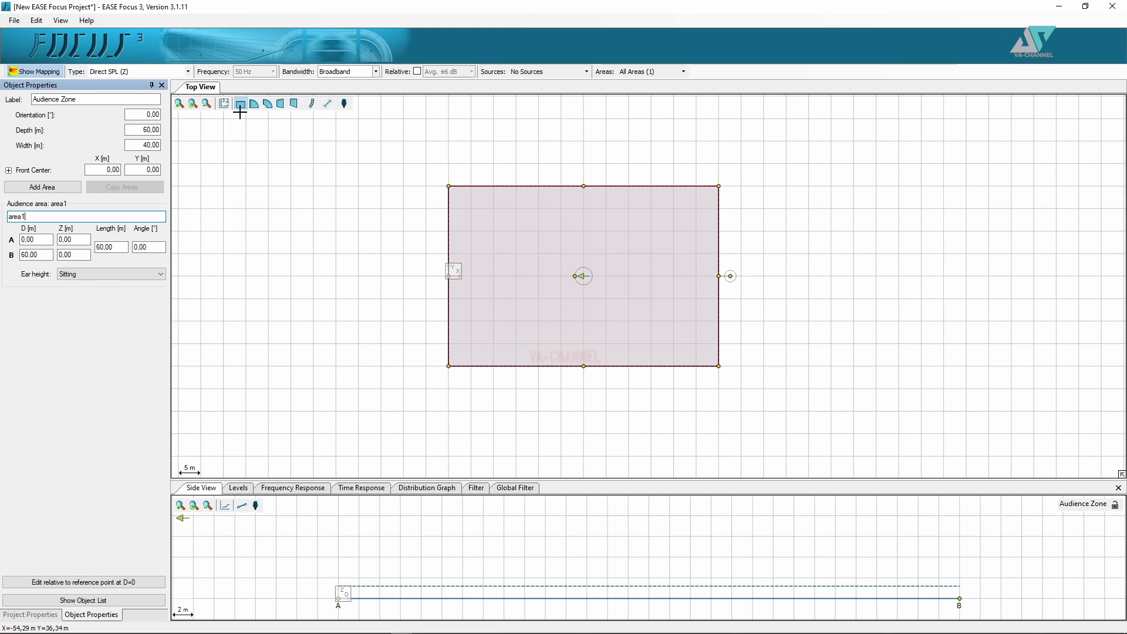
left_click(430, 269)
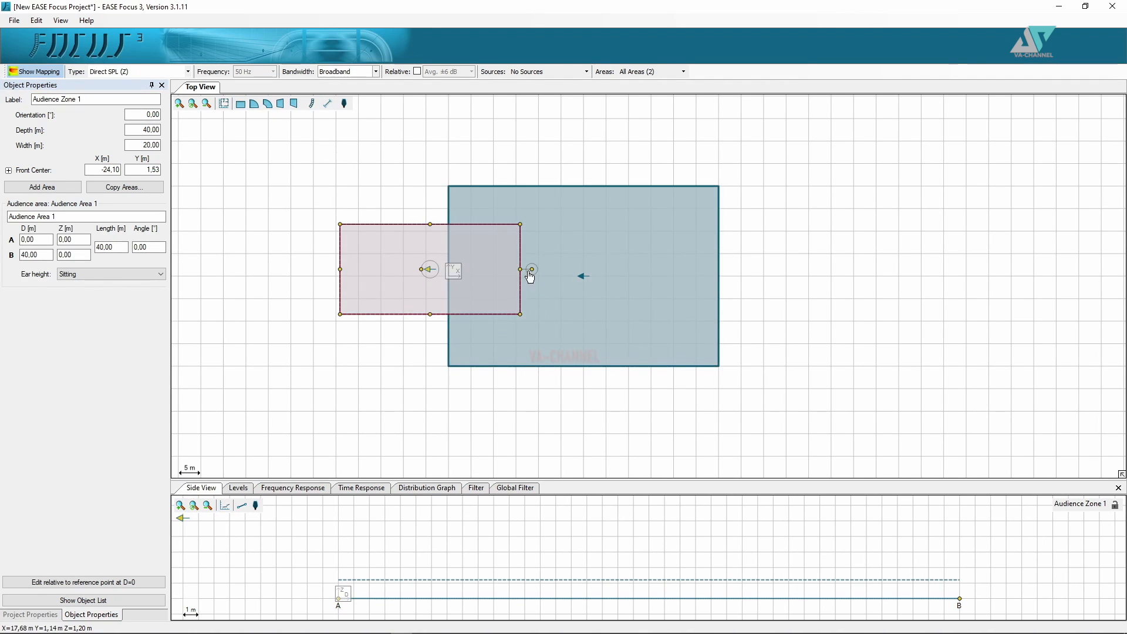
left_click_drag(520, 266, 454, 265)
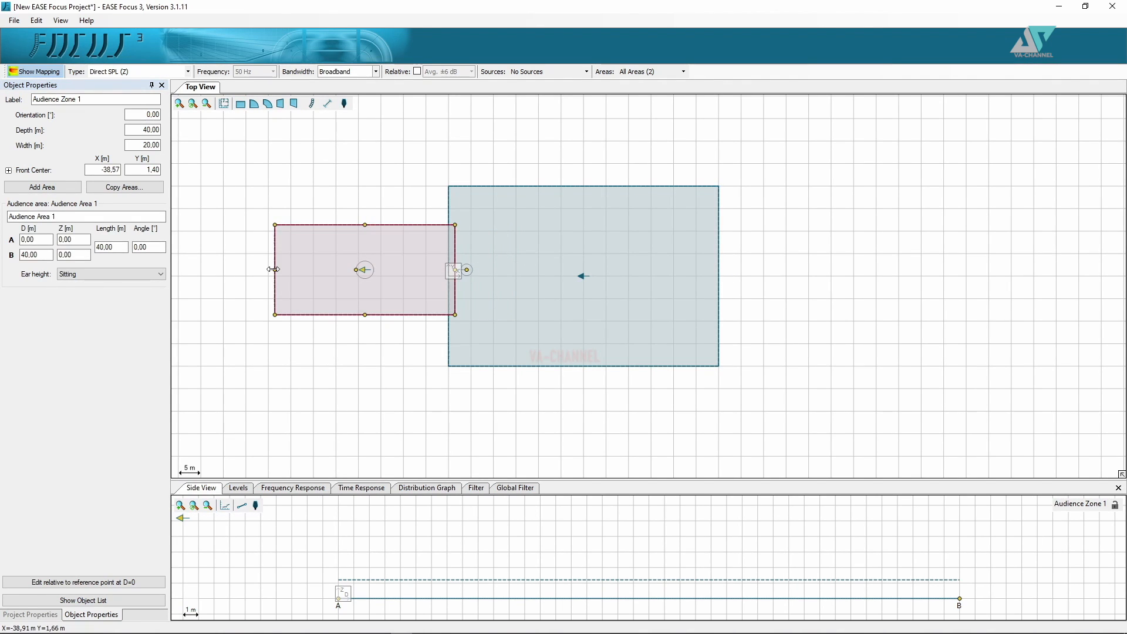
left_click_drag(274, 269, 397, 269)
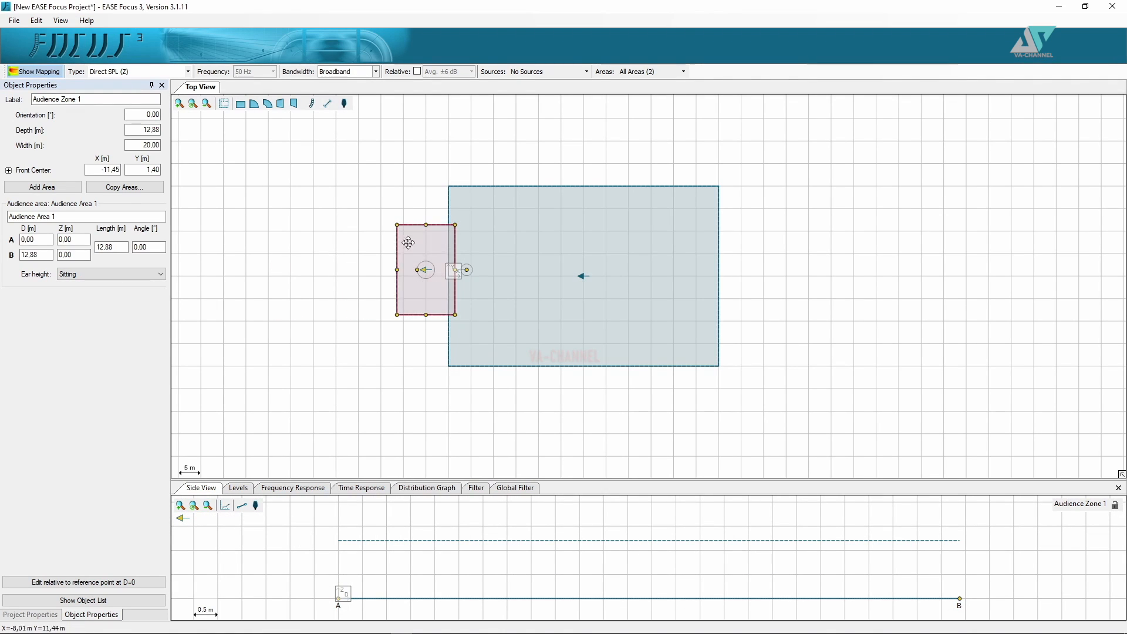
Set the small rectangular zone's width to 12 m and its depth to 8 m
double_click(151, 143)
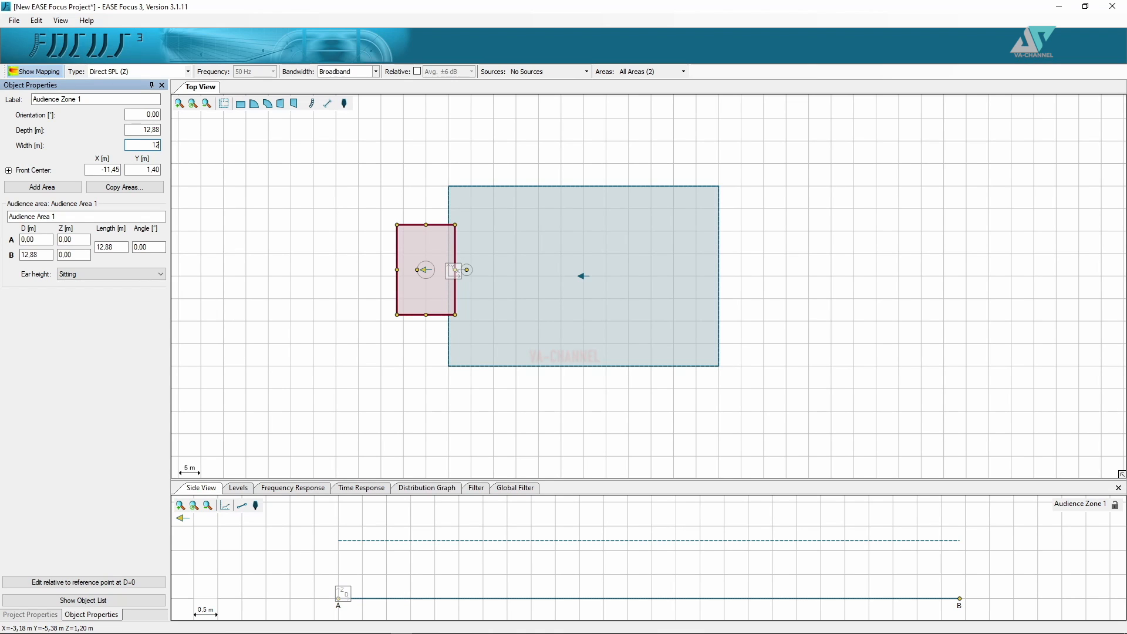
type("2")
key("Return")
double_click(157, 129)
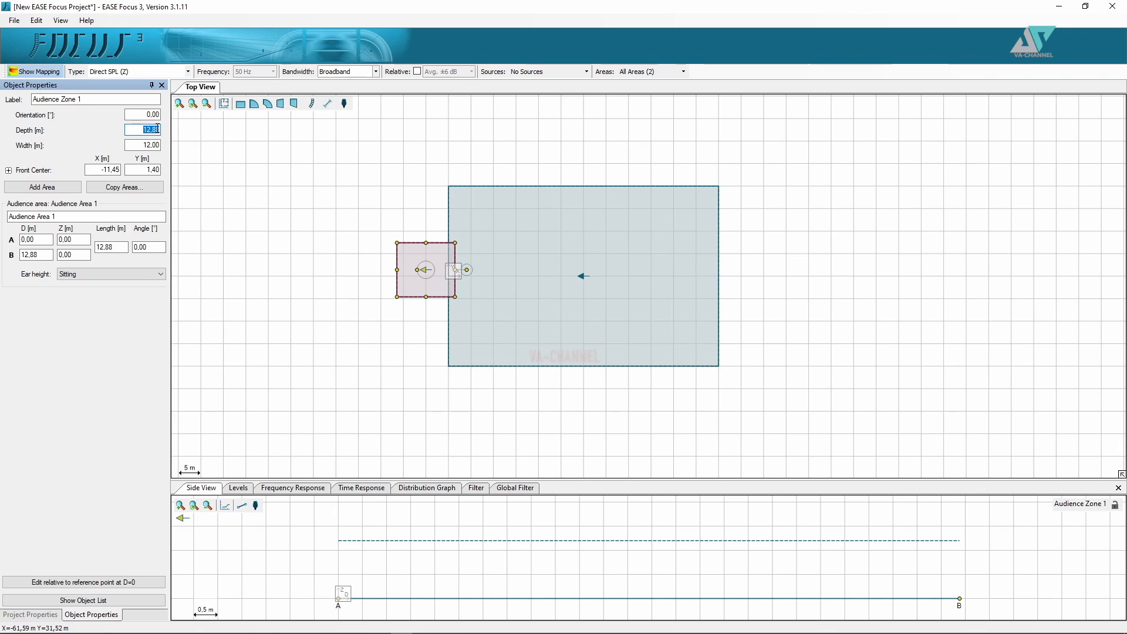
type("8")
key("Return")
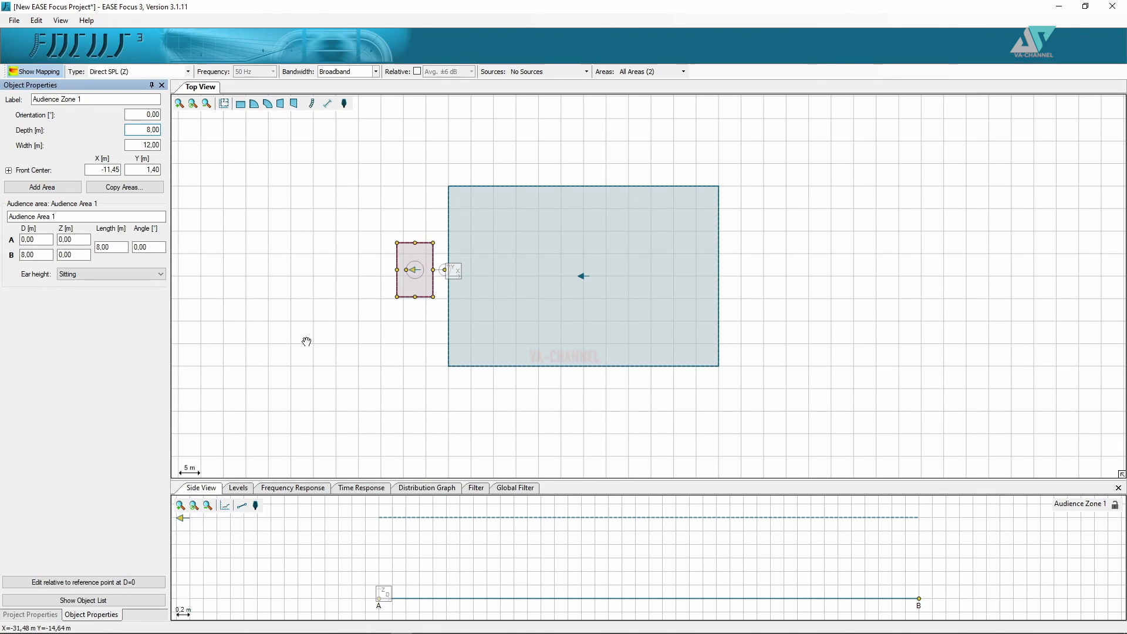
Place the small zone's front center at X 0 and Y 0
double_click(116, 168)
type("0")
key("Return")
double_click(152, 169)
type("0")
key("Return")
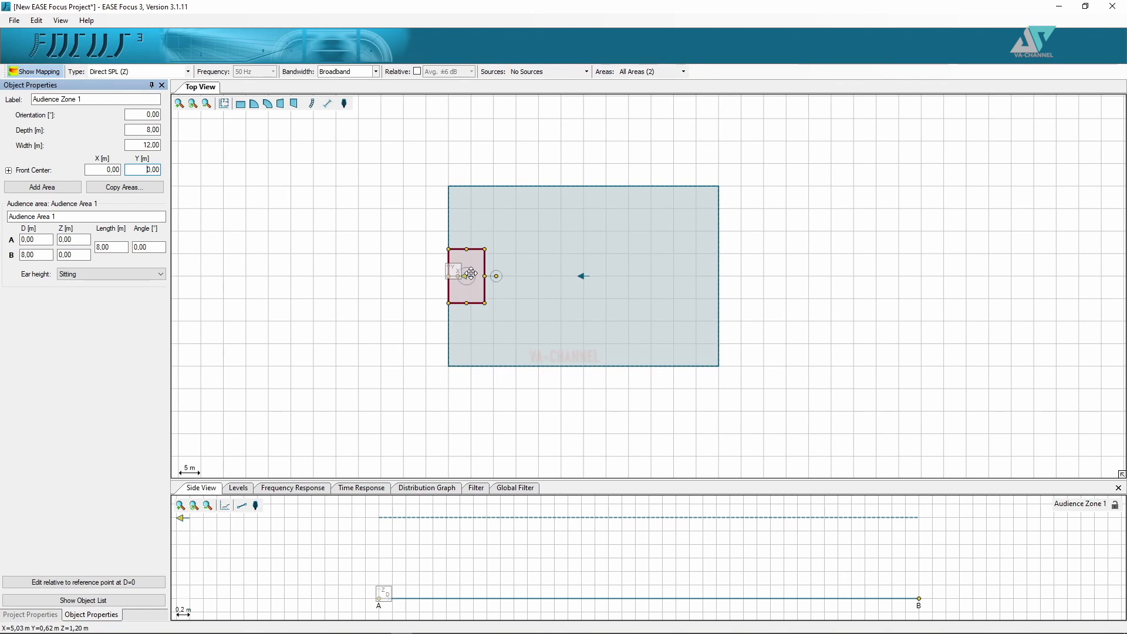
Move the small zone just ahead of the main zone, with its front center at X -8 m and Y 0
left_click_drag(469, 276, 431, 272)
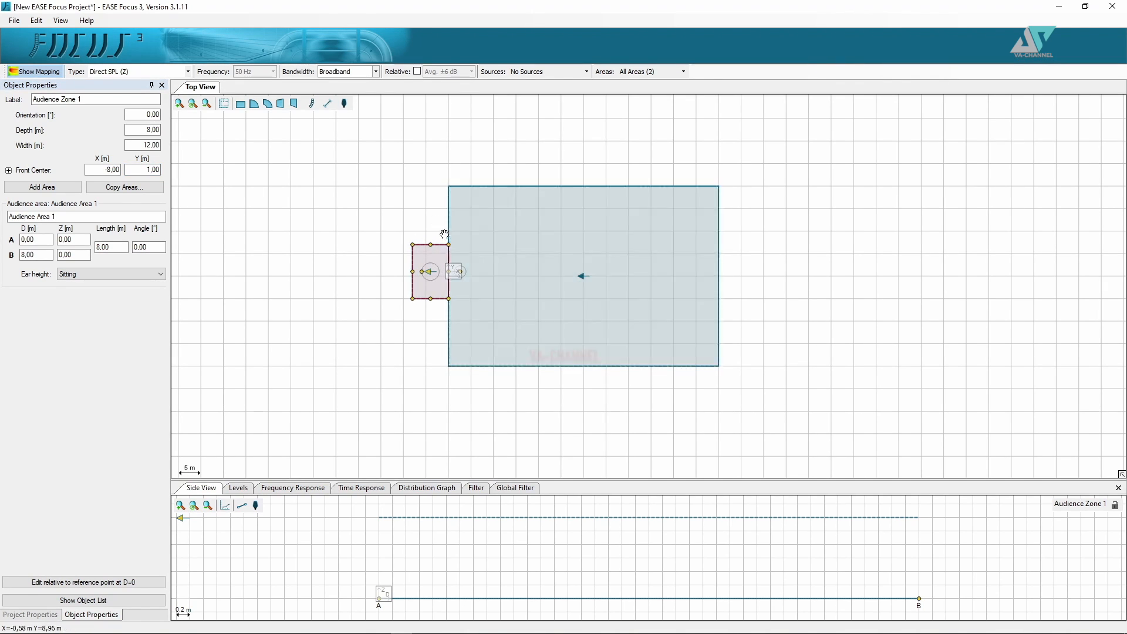
left_click_drag(429, 264, 433, 271)
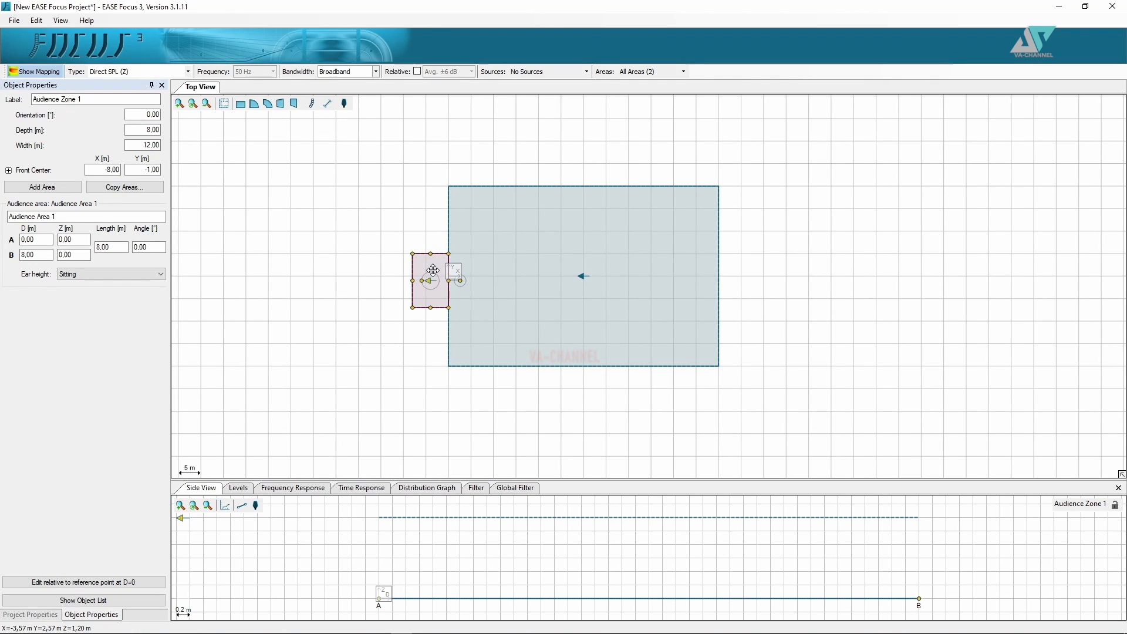
key("ctrl+z")
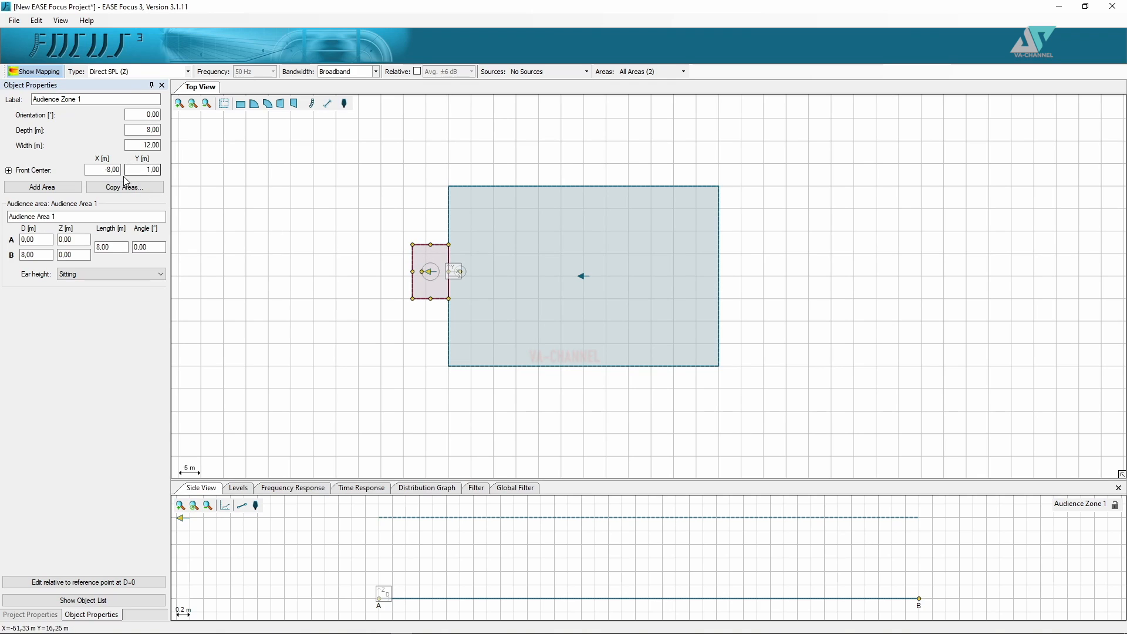
double_click(156, 171)
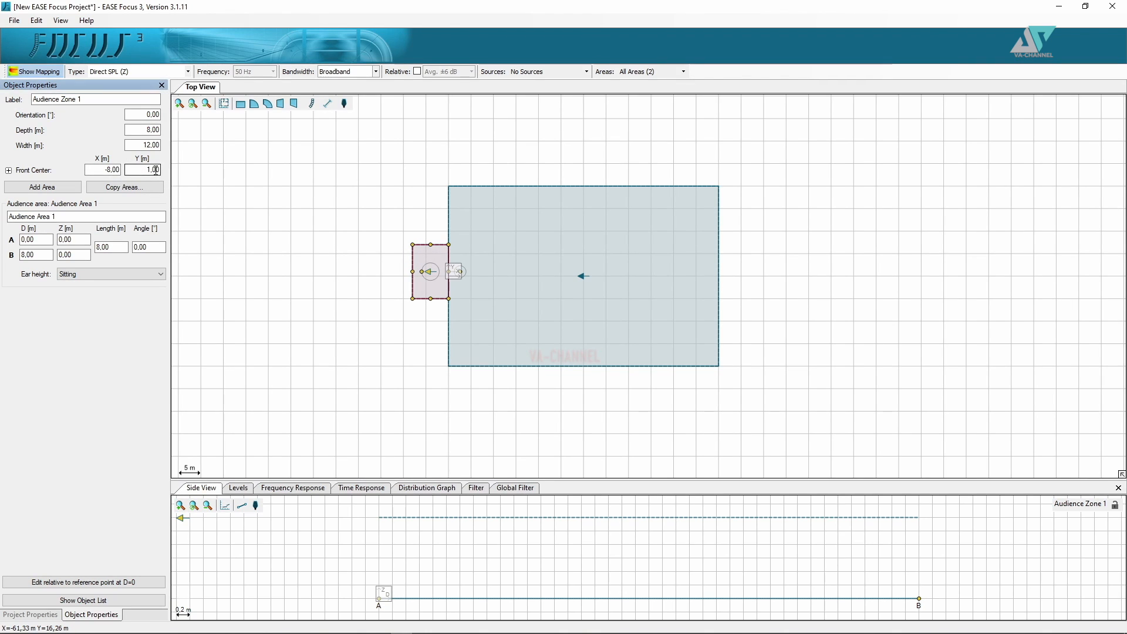
type("0")
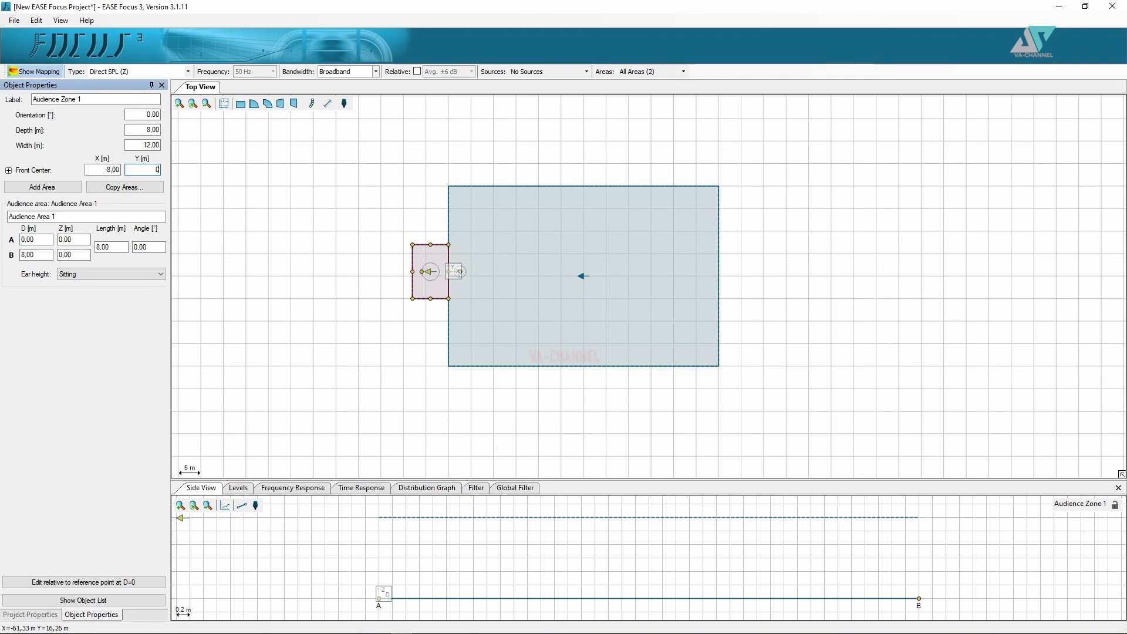
key("Return")
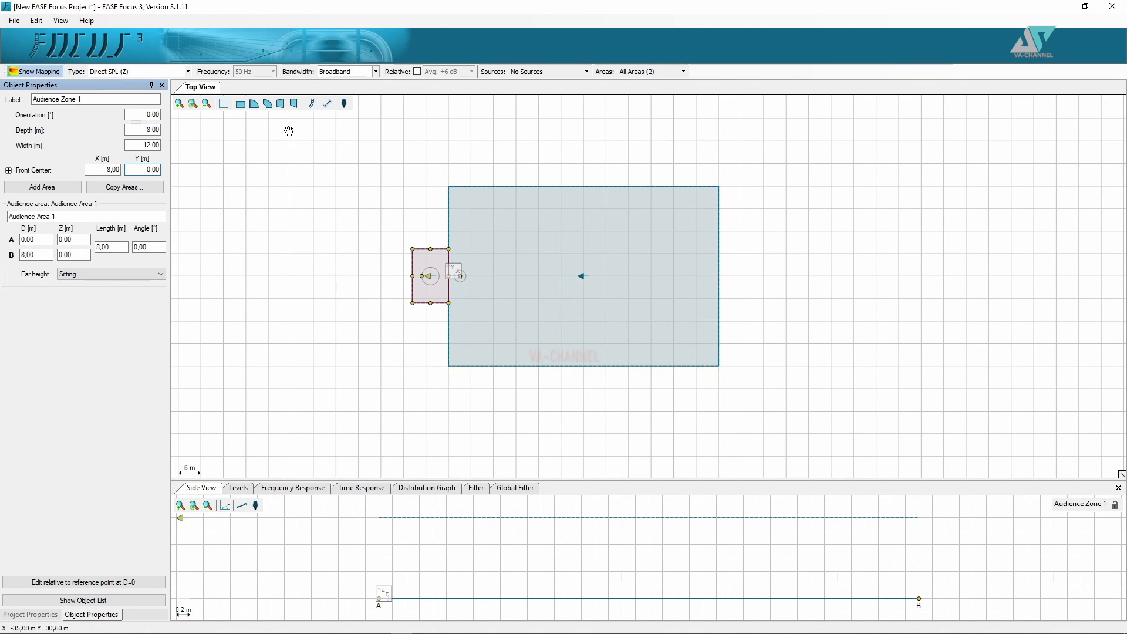
Add a trapezoidal audience zone behind the main zone and reshape it to 10 m deep, 40 m front width and about 53.3 m back width
left_click(280, 103)
left_click(732, 262)
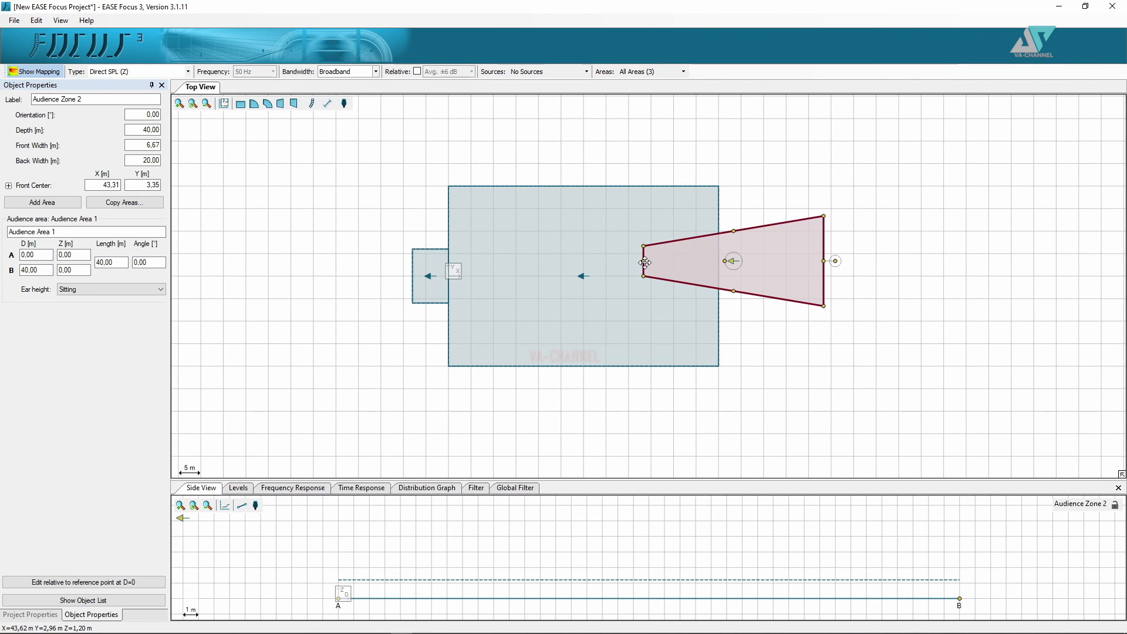
left_click_drag(644, 261, 791, 381)
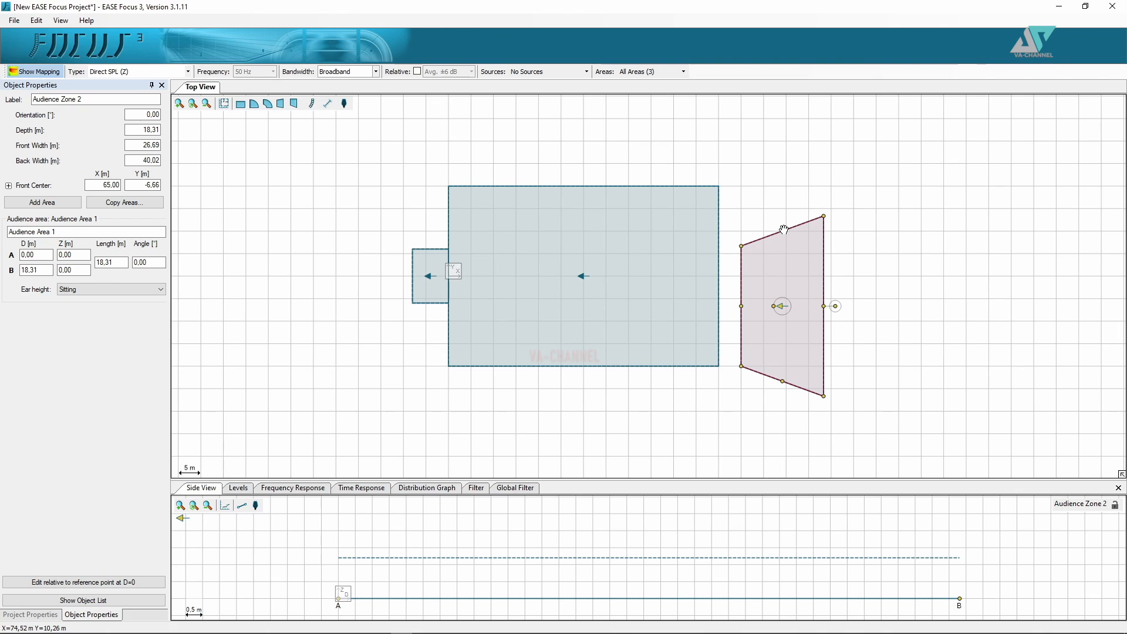
left_click_drag(783, 229, 771, 174)
left_click_drag(821, 276, 787, 276)
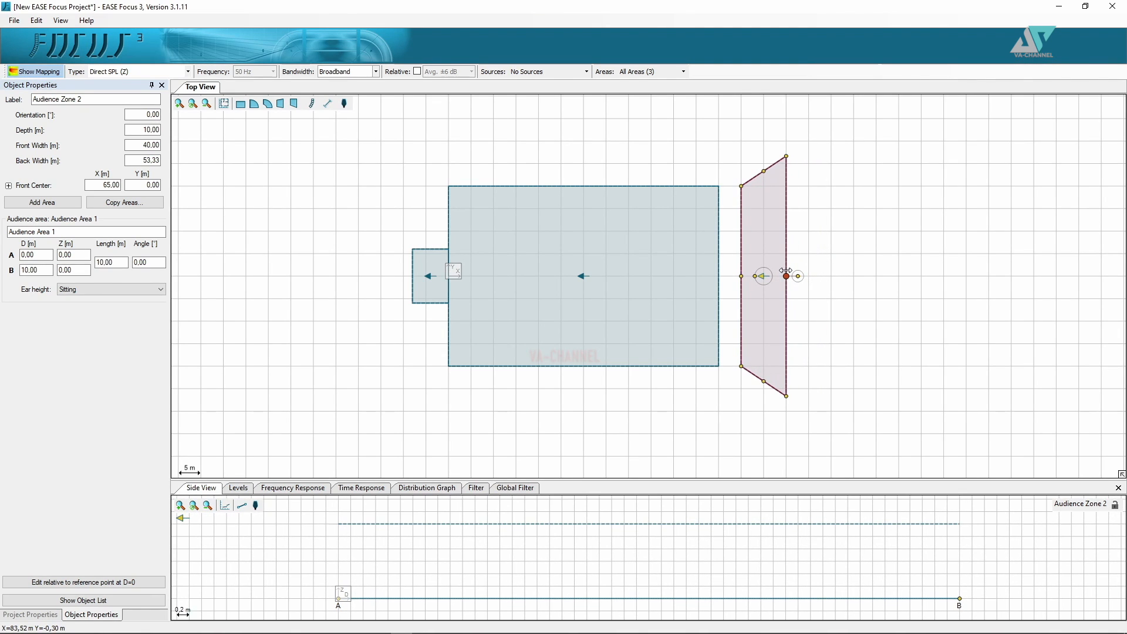
Bring the trapezoidal zone closer to the main zone with front center X at 62 m, and set its back width to 43 m
left_click_drag(789, 158, 788, 179)
left_click_drag(766, 231, 751, 232)
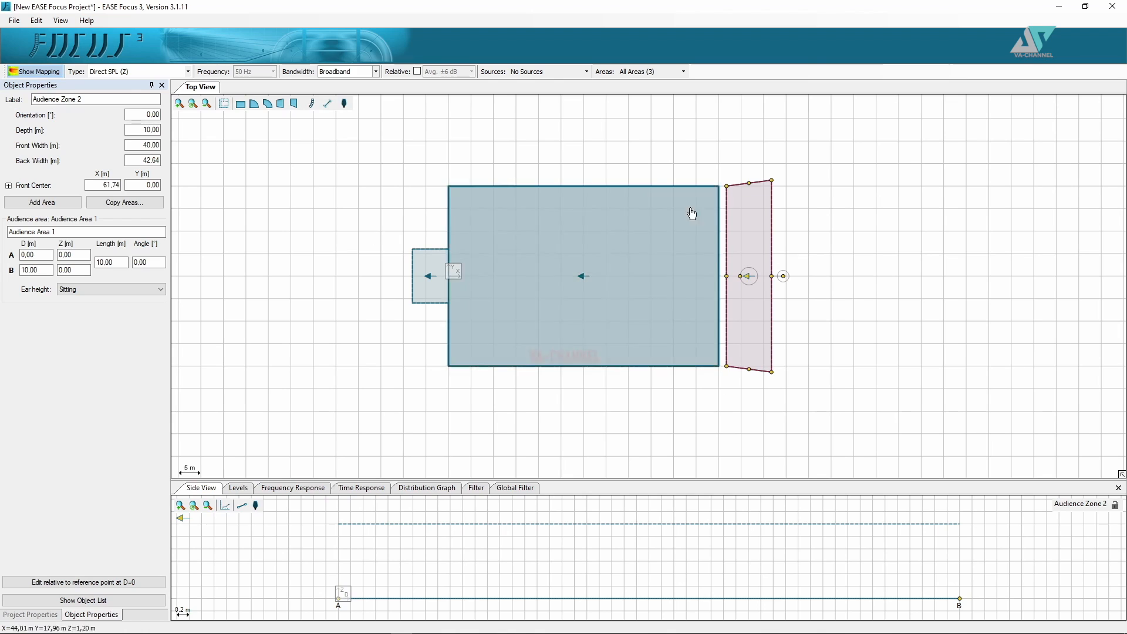
double_click(112, 184)
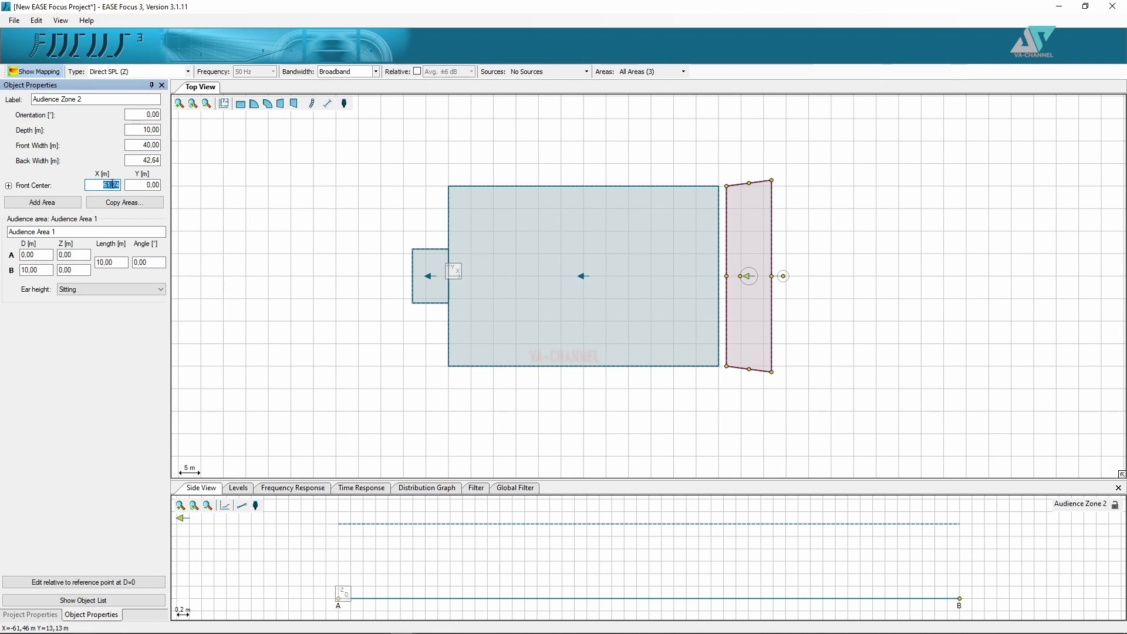
key("Return")
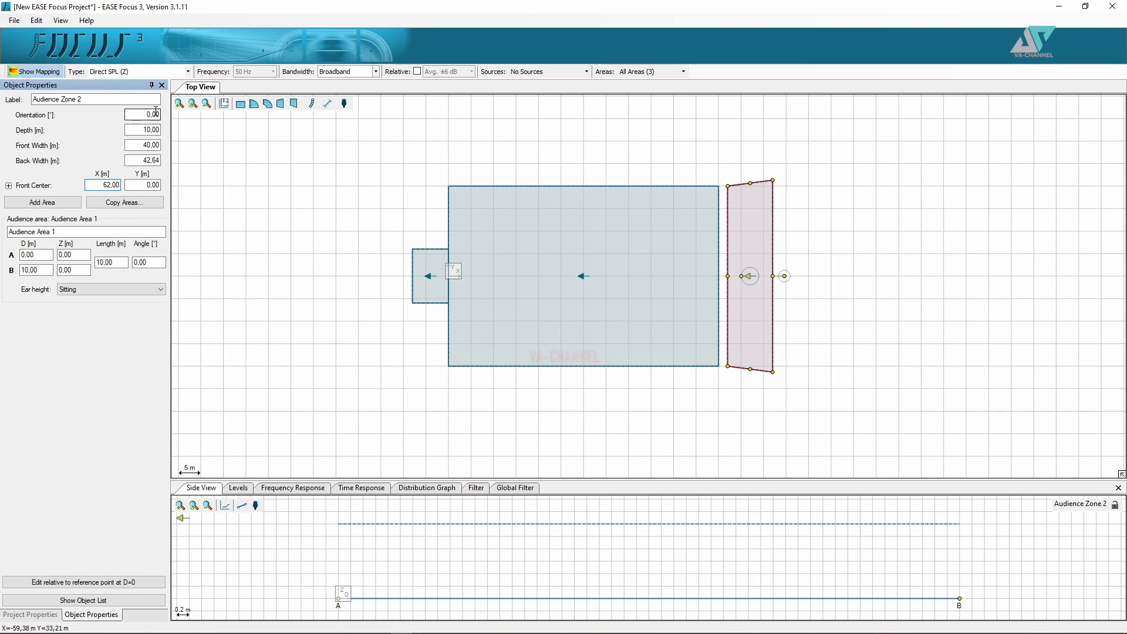
double_click(159, 160)
type("43")
left_click(152, 130)
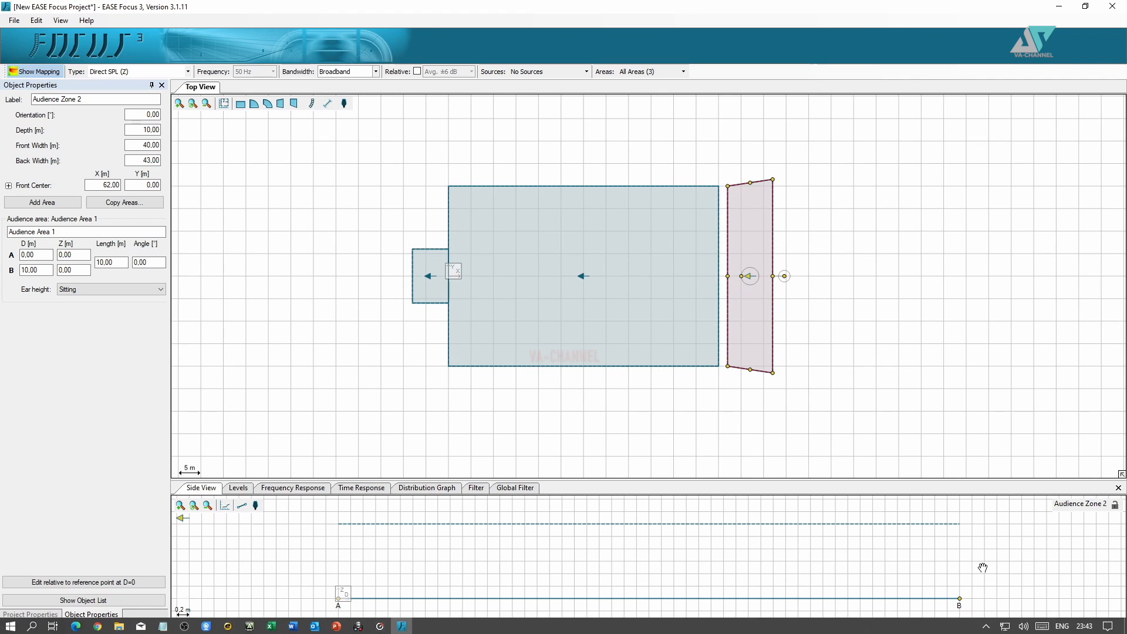
Slope the trapezoidal zone by entering Z heights of 2 m for point A and 5 m for point B
left_click(72, 256)
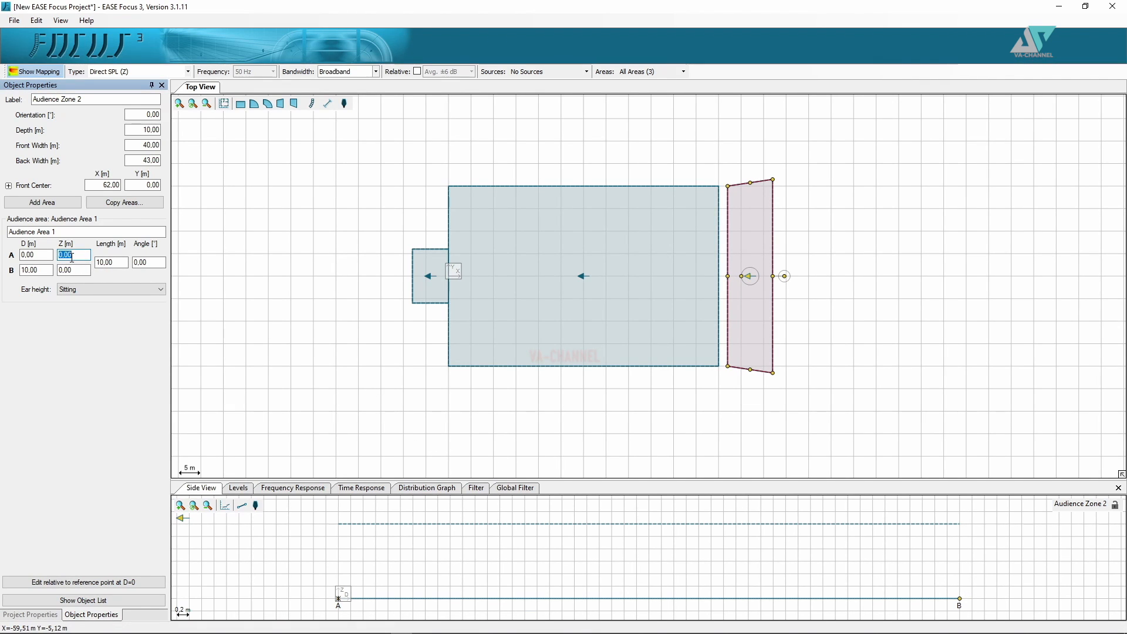
type("2")
left_click(71, 267)
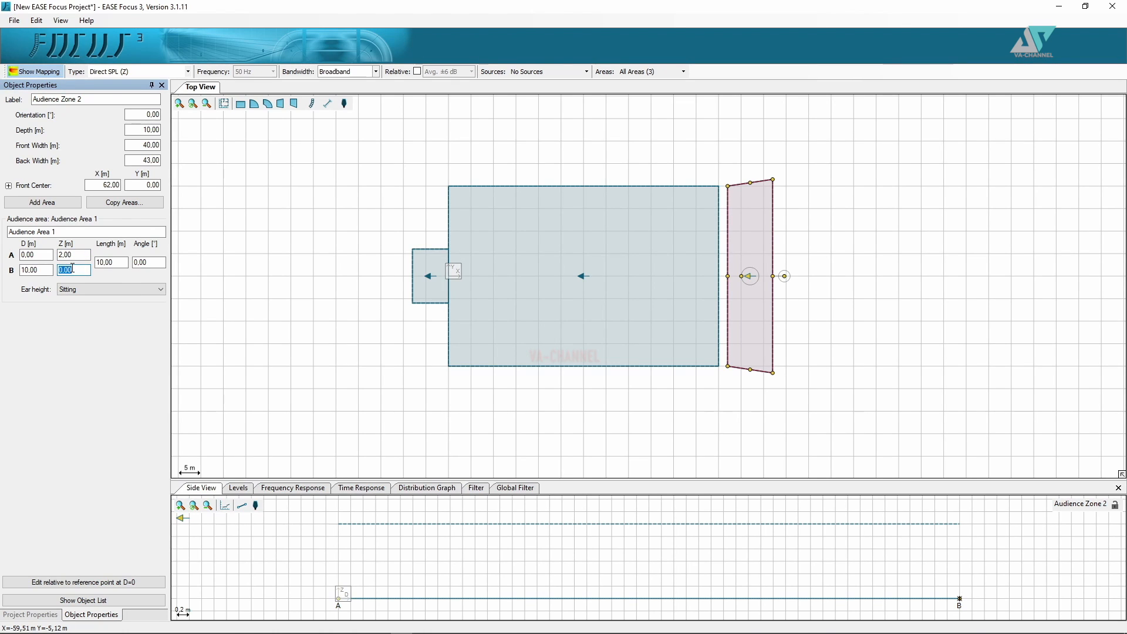
type("6")
key("Return")
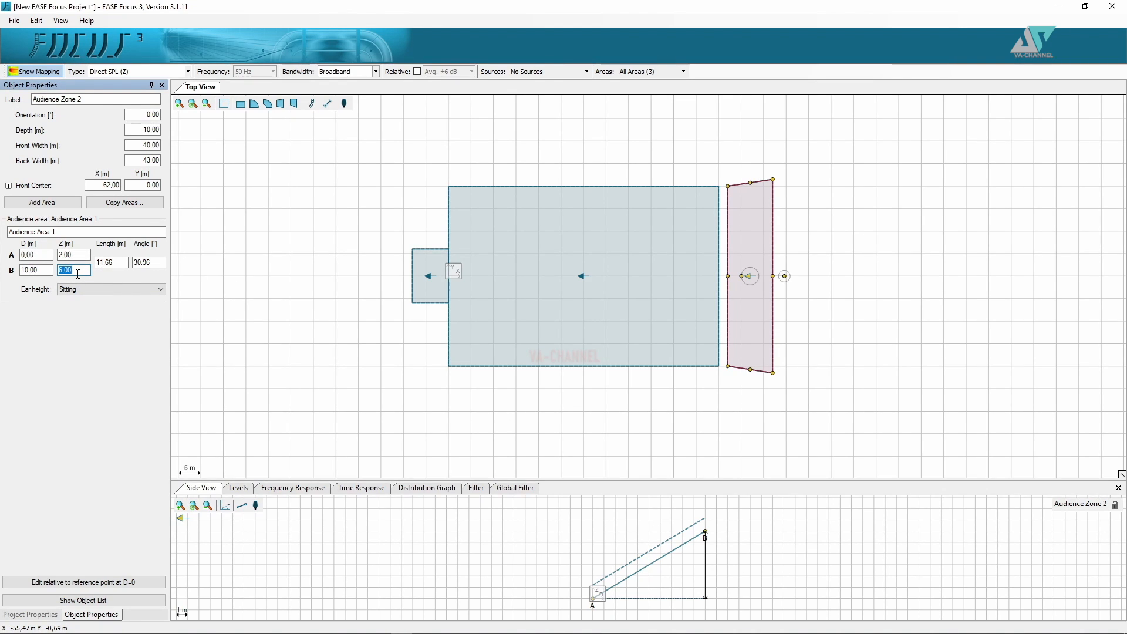
type("5")
key("Return")
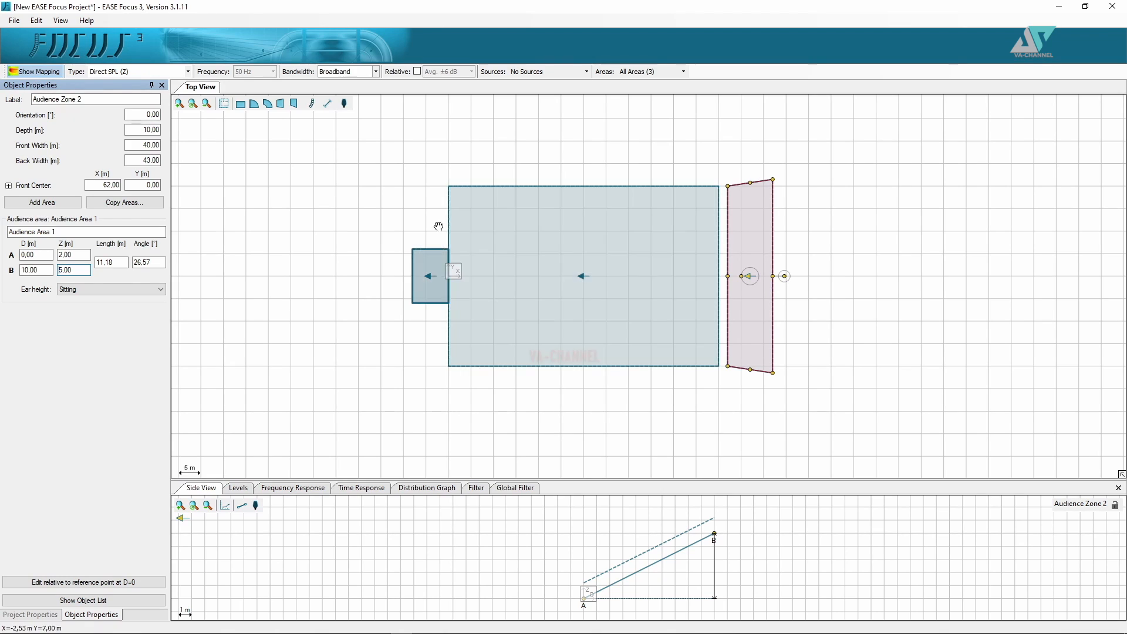
Select the small front zone, the main zone and the rear trapezoidal zone in turn to review their properties and side profiles
left_click(430, 290)
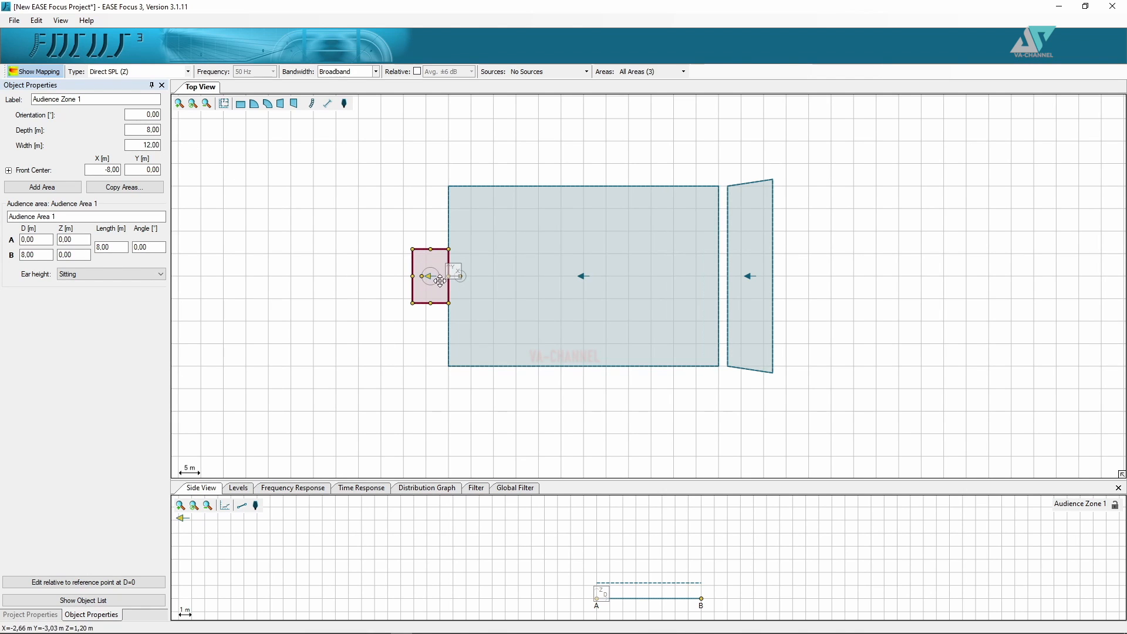
left_click(560, 273)
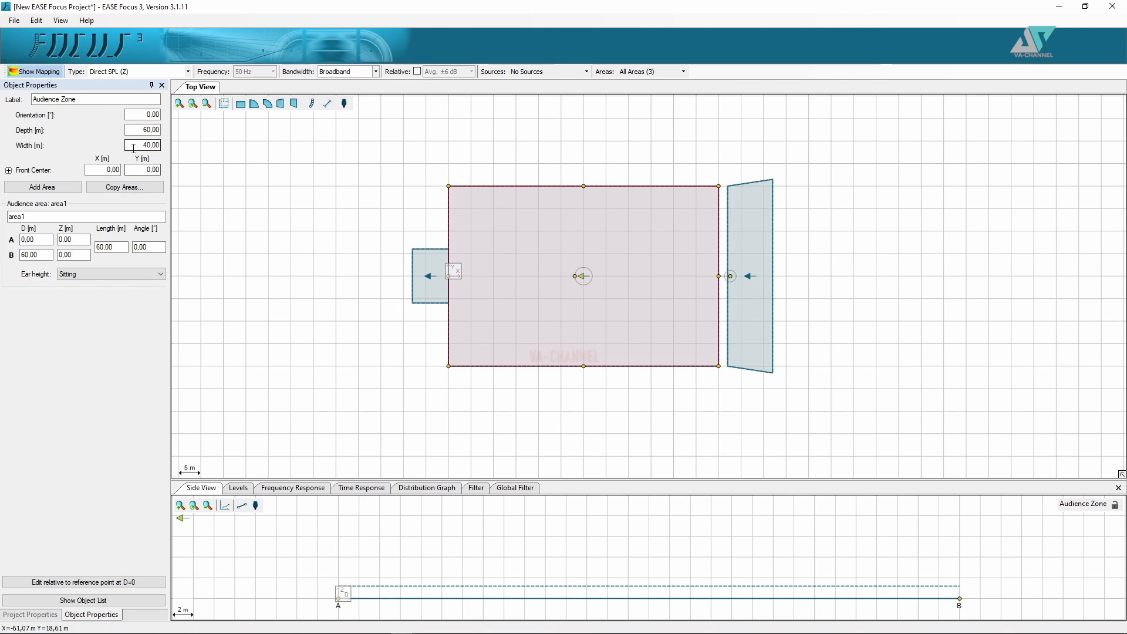
left_click(757, 278)
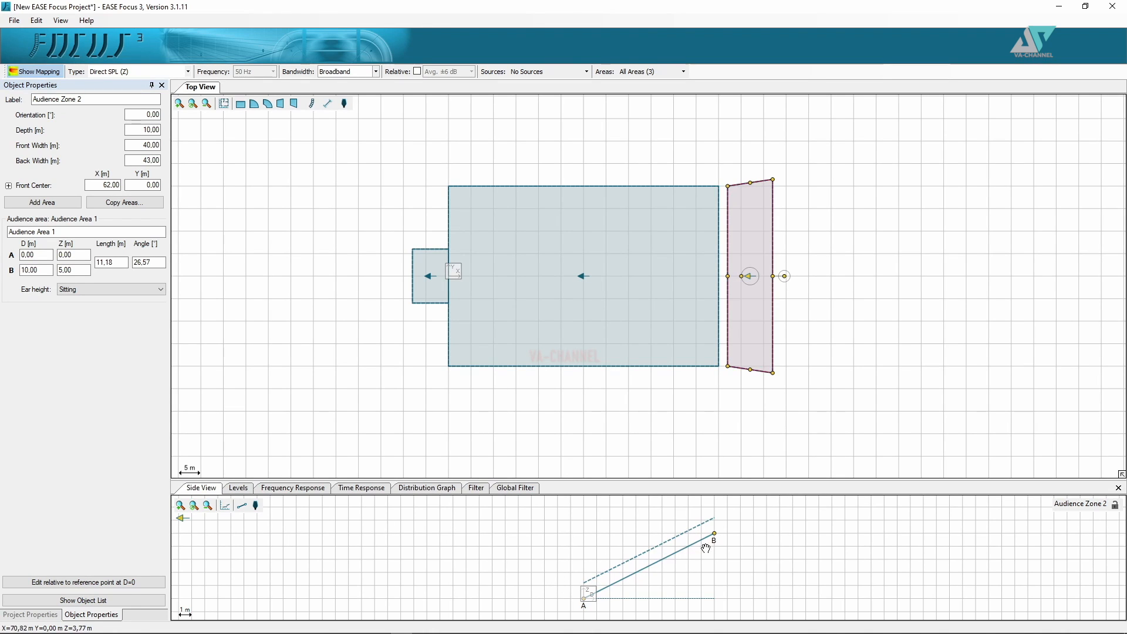
Add a circular sector audience zone and move its tip to the center of the main zone's rear edge, at X 60 m and Y 0
left_click(254, 104)
left_click(571, 139)
left_click_drag(572, 139, 825, 269)
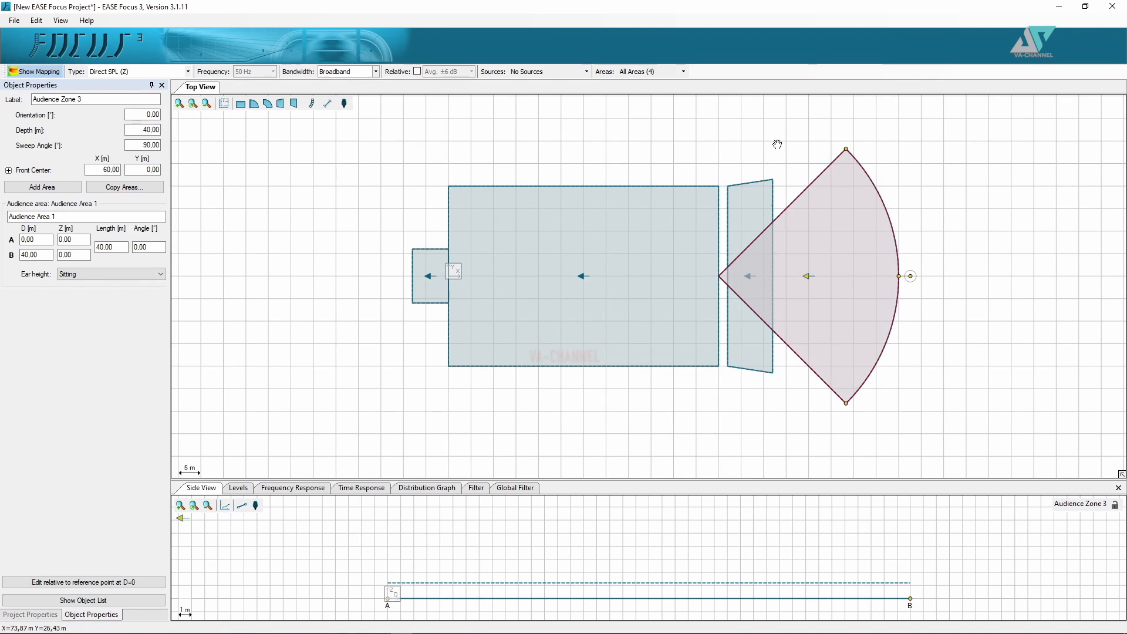
Delete the circular sector audience zone that overlaps the trapezoidal zone
left_click(855, 226)
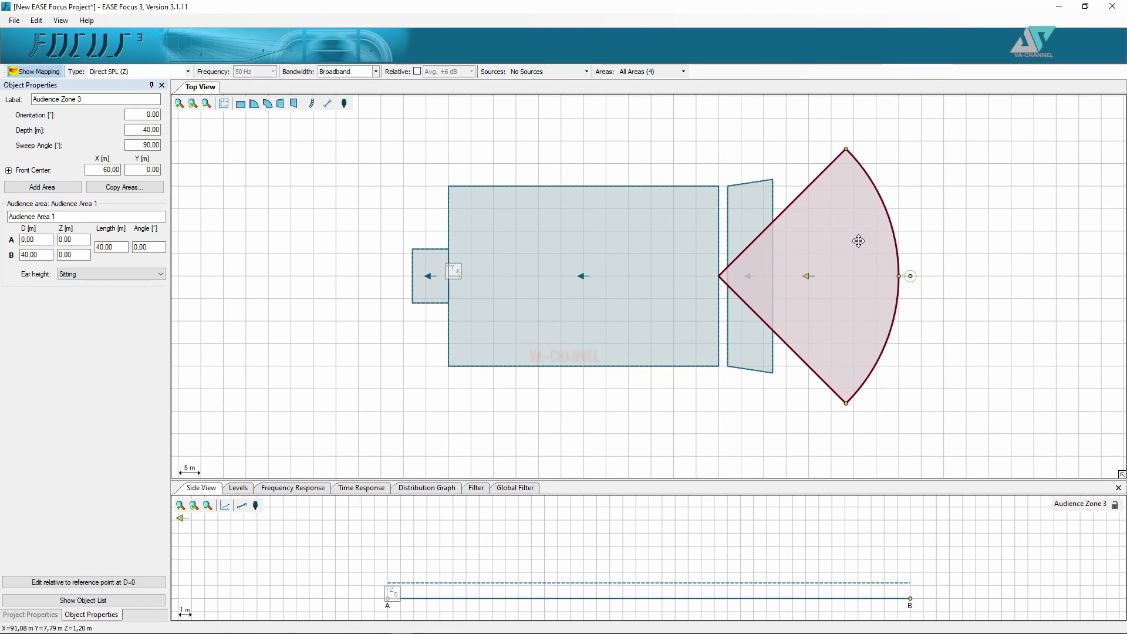
right_click(834, 276)
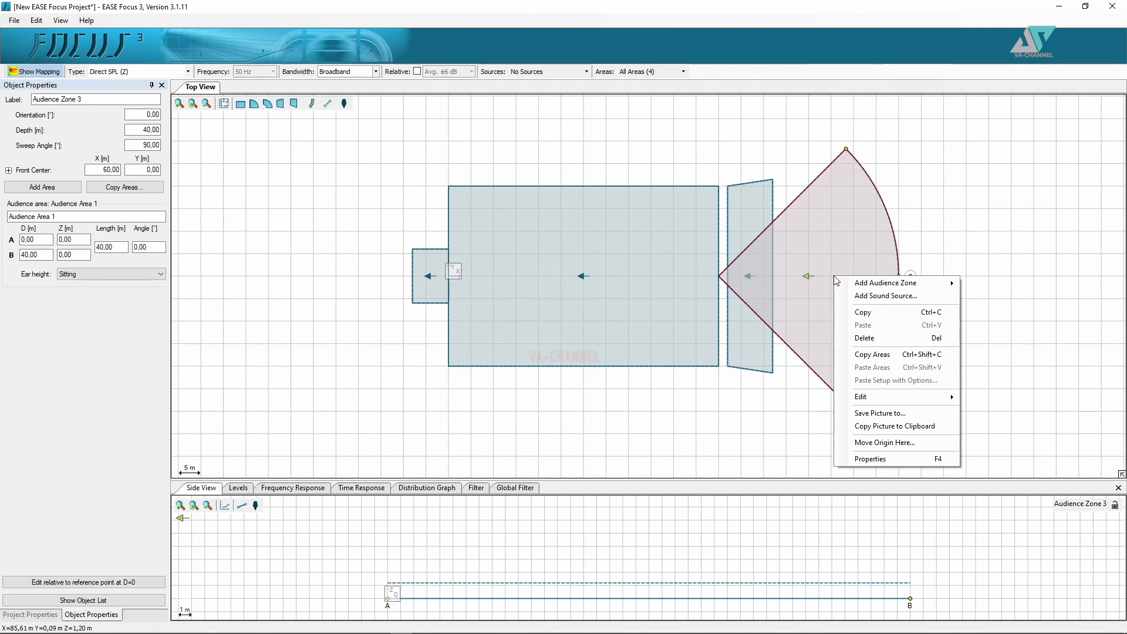
left_click(888, 340)
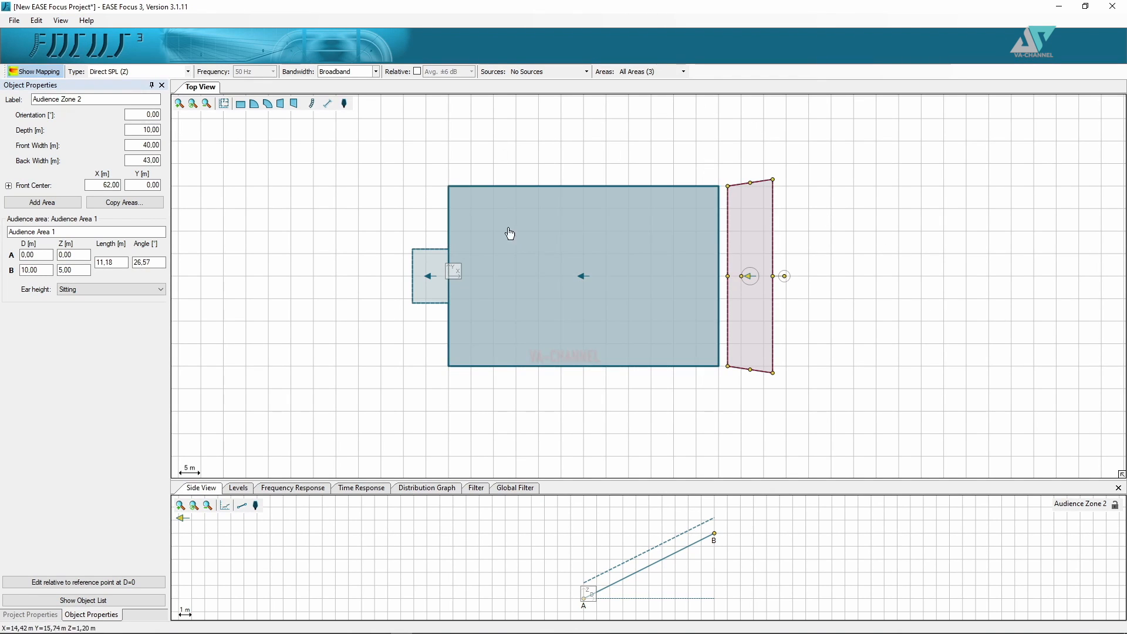
Set the main 60 by 40 m zone's ear height to Standing
left_click(535, 266)
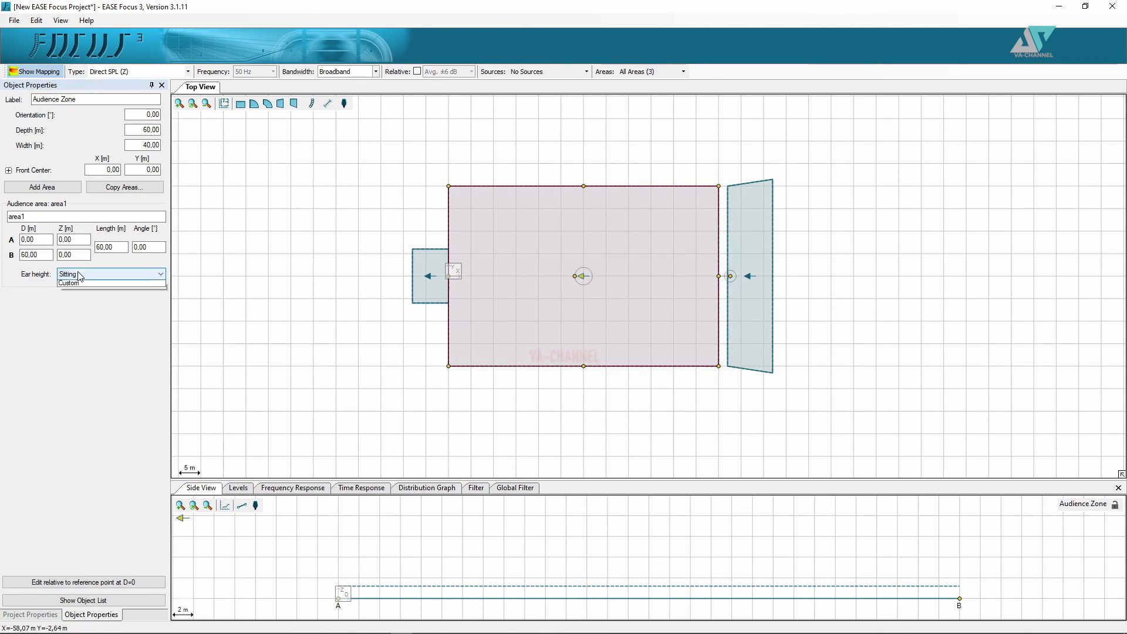
left_click(141, 275)
left_click(82, 293)
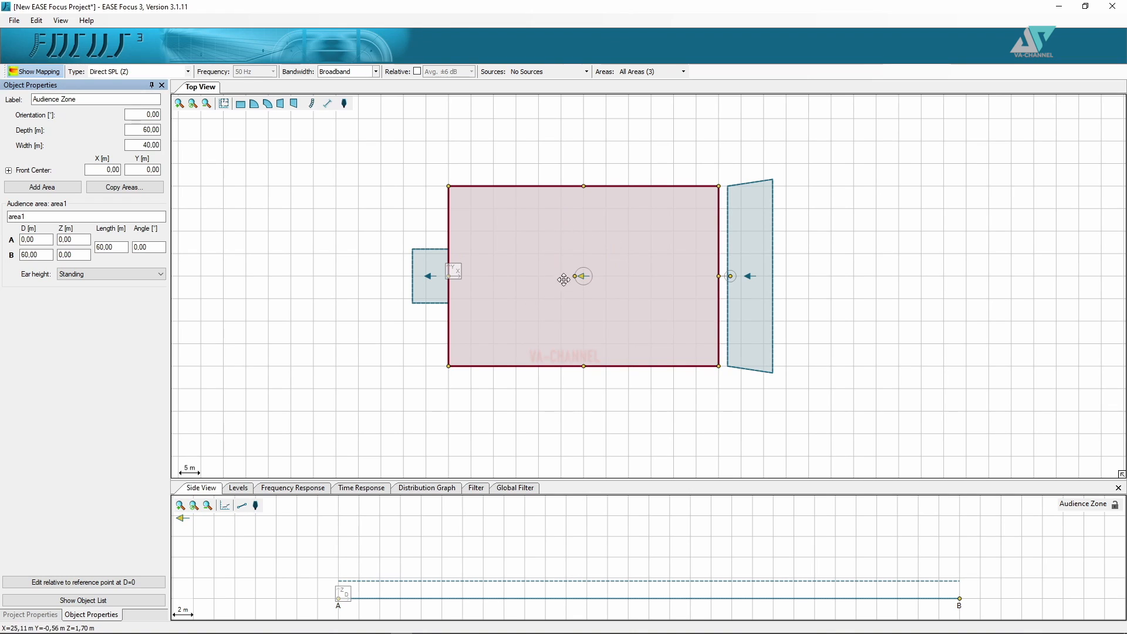
Rename the audience area of the rear trapezoidal zone as area2
left_click(760, 224)
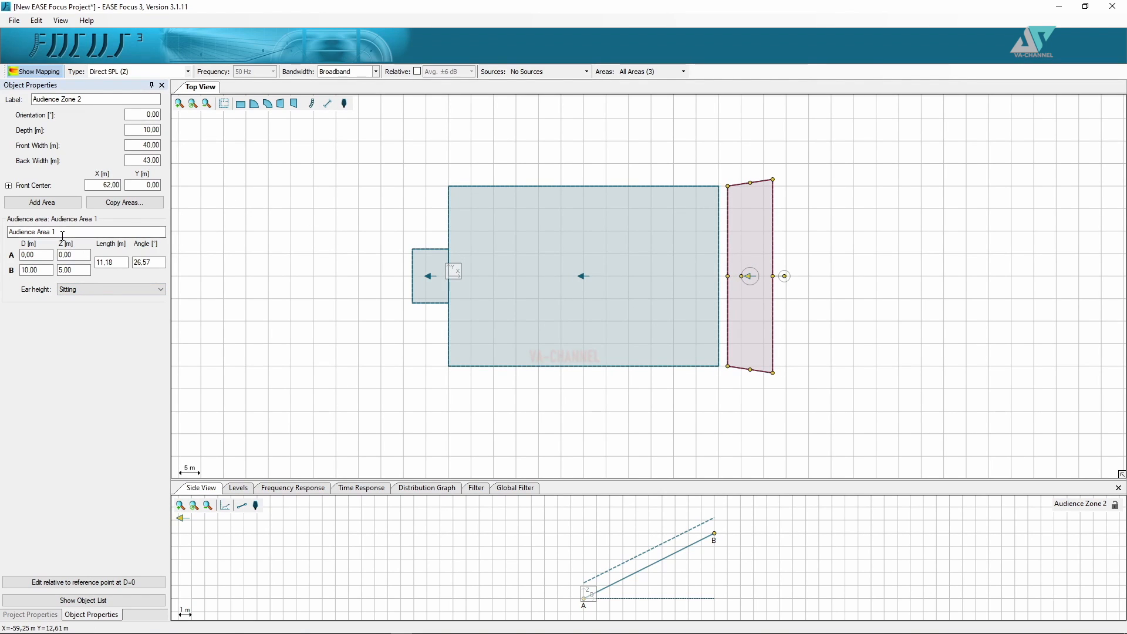
left_click_drag(62, 234, 7, 229)
type("area2")
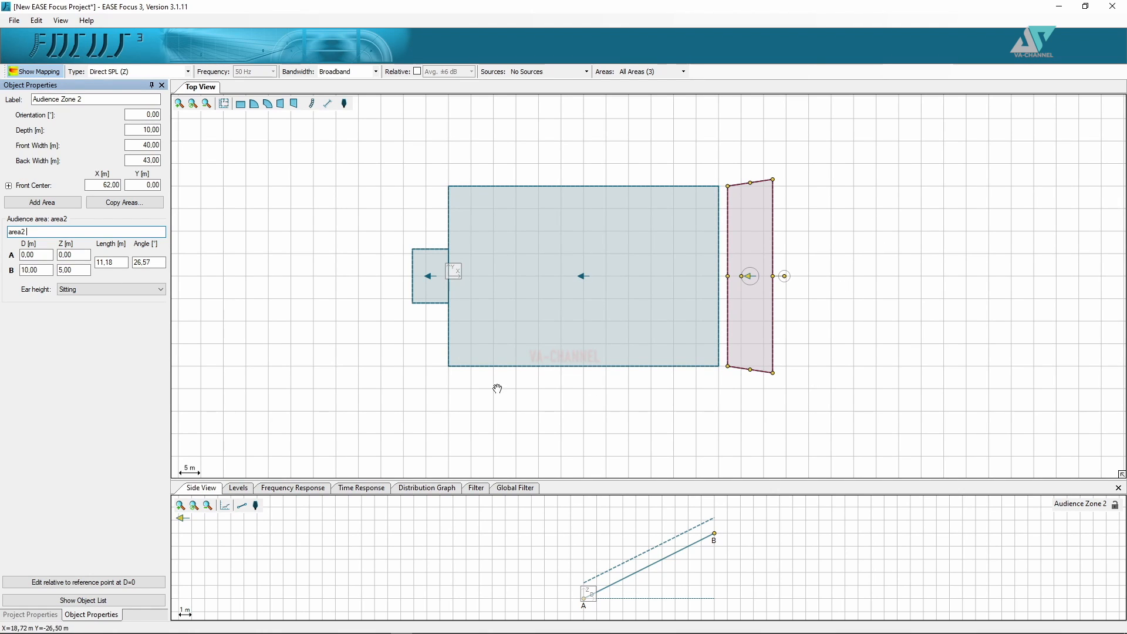
Add a Zsound VCM+VCS sound source beside the main zone's front edge, at about X -0.84 m and Y 7.92 m
left_click(314, 106)
scroll(540, 170, "down", 8)
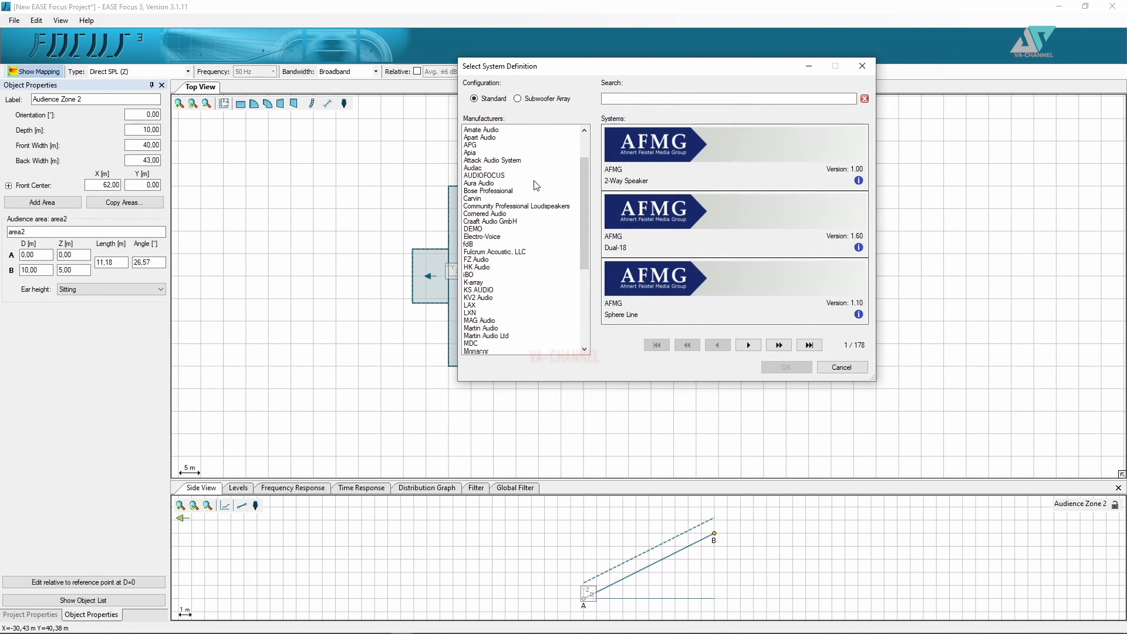
scroll(536, 177, "down", 1)
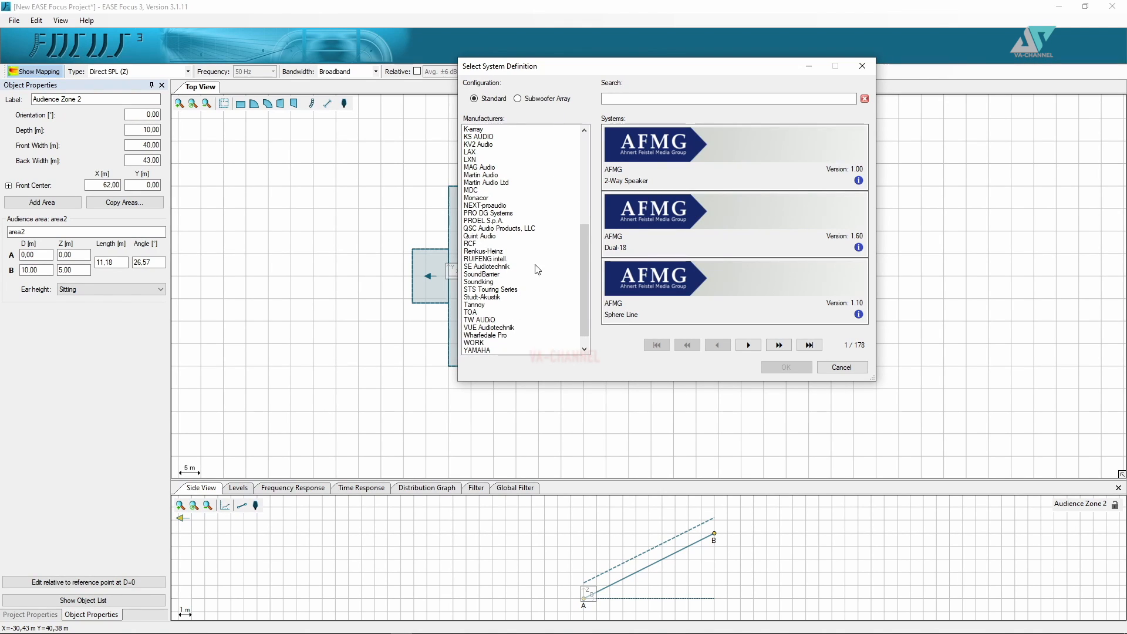
scroll(511, 329, "down", 1)
left_click(520, 352)
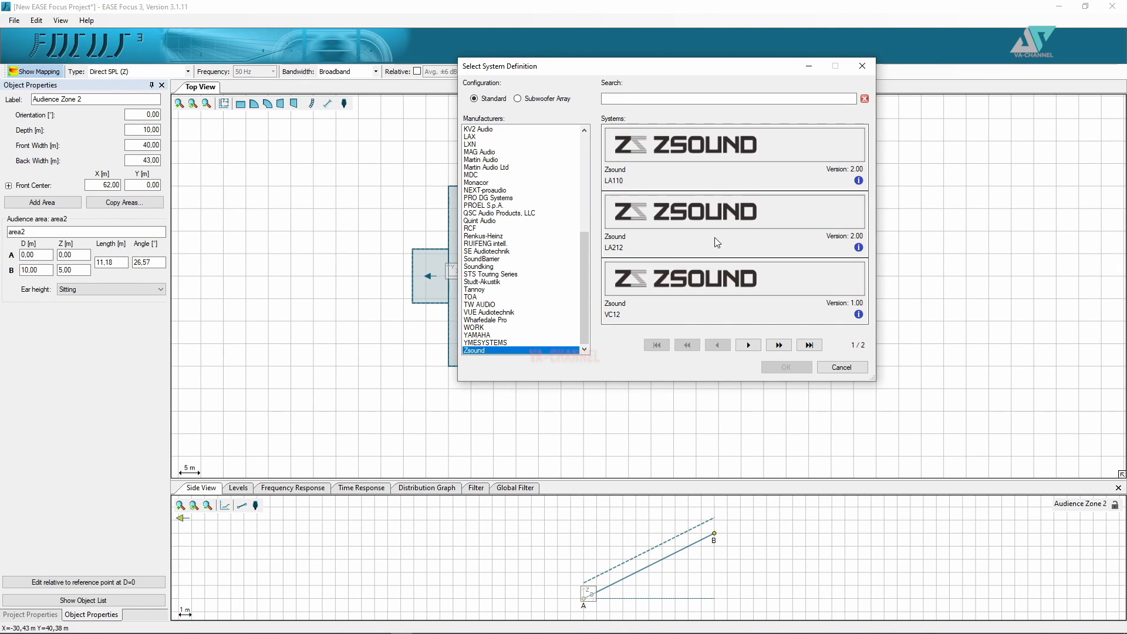
left_click(654, 182)
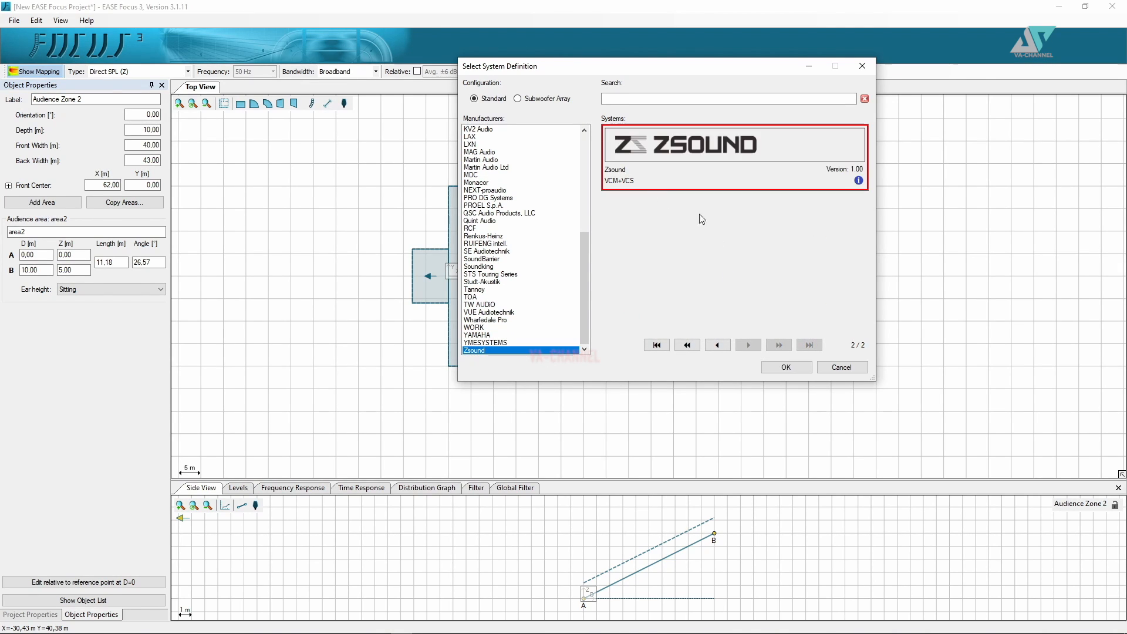
left_click(787, 368)
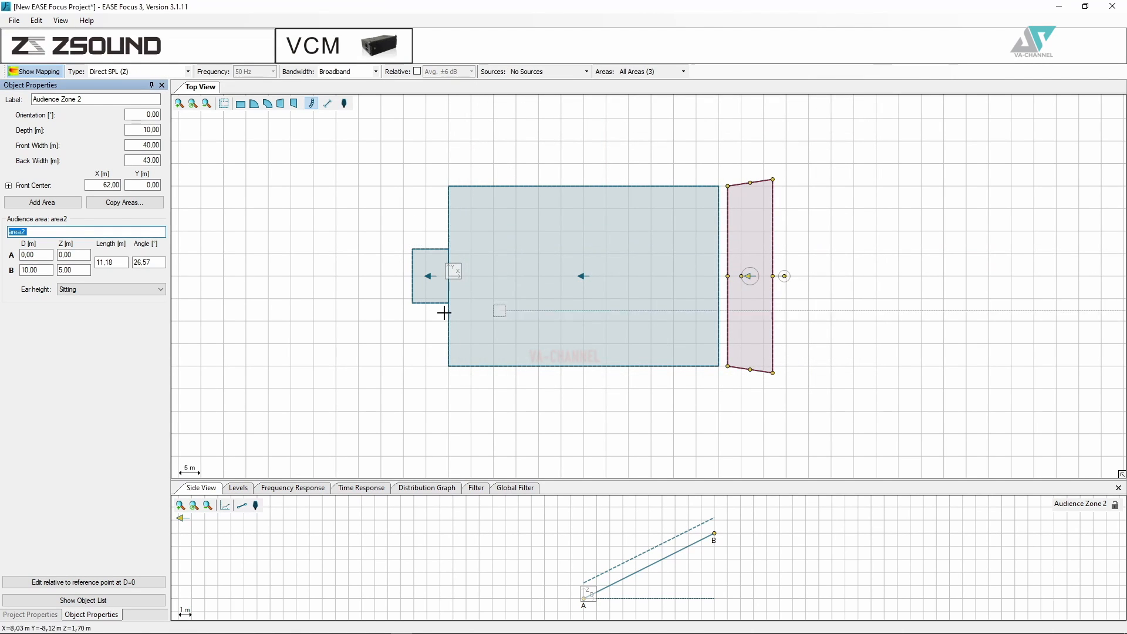
left_click(445, 239)
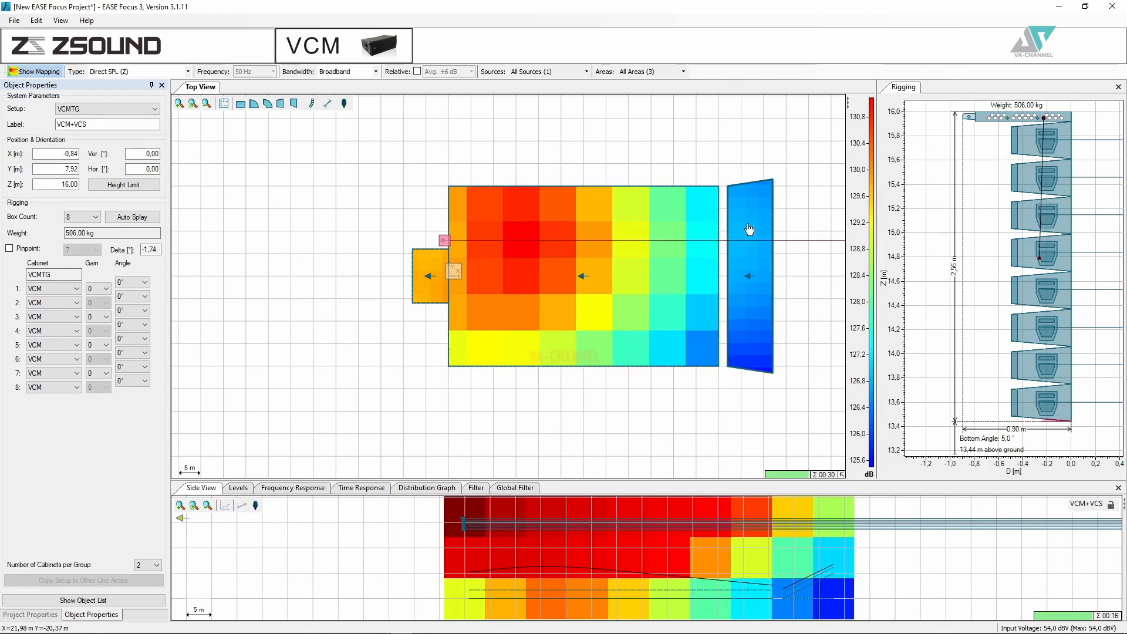
Position the line array at X 0 m, Y 7 m and Z 12 m
double_click(68, 183)
type("12")
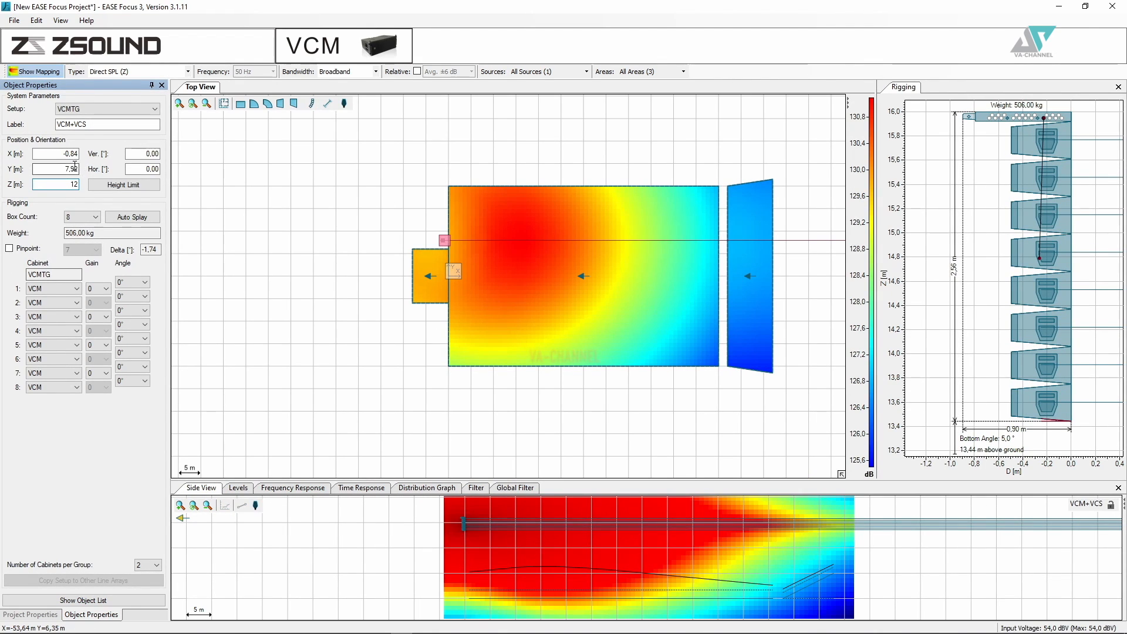
double_click(75, 167)
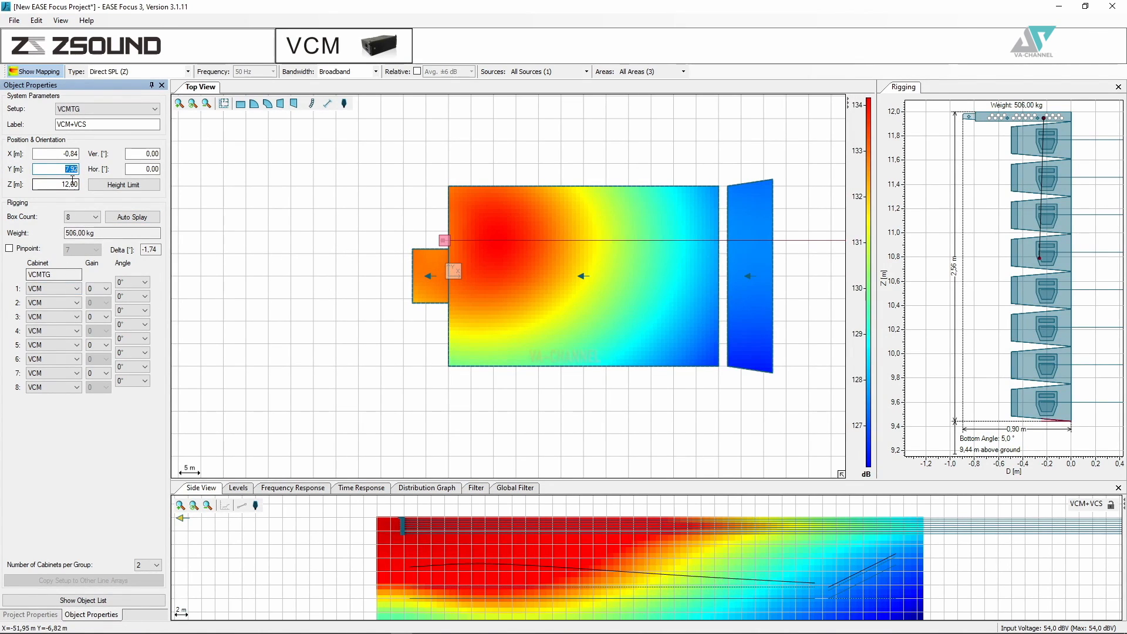
type("7")
left_click(78, 154)
double_click(78, 155)
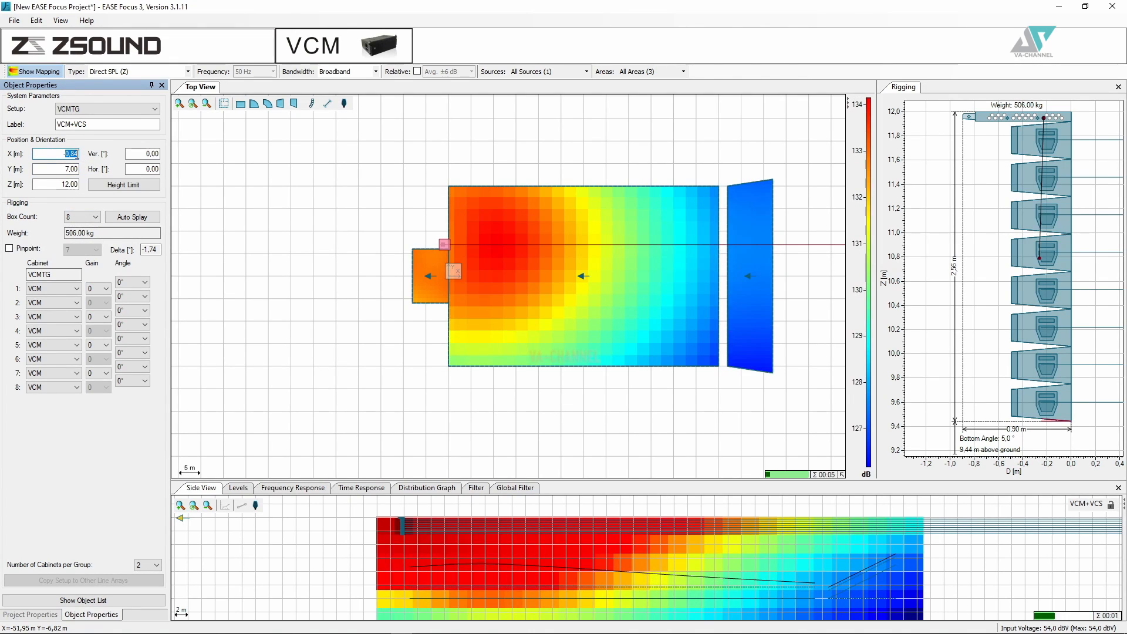
key("BackSpace")
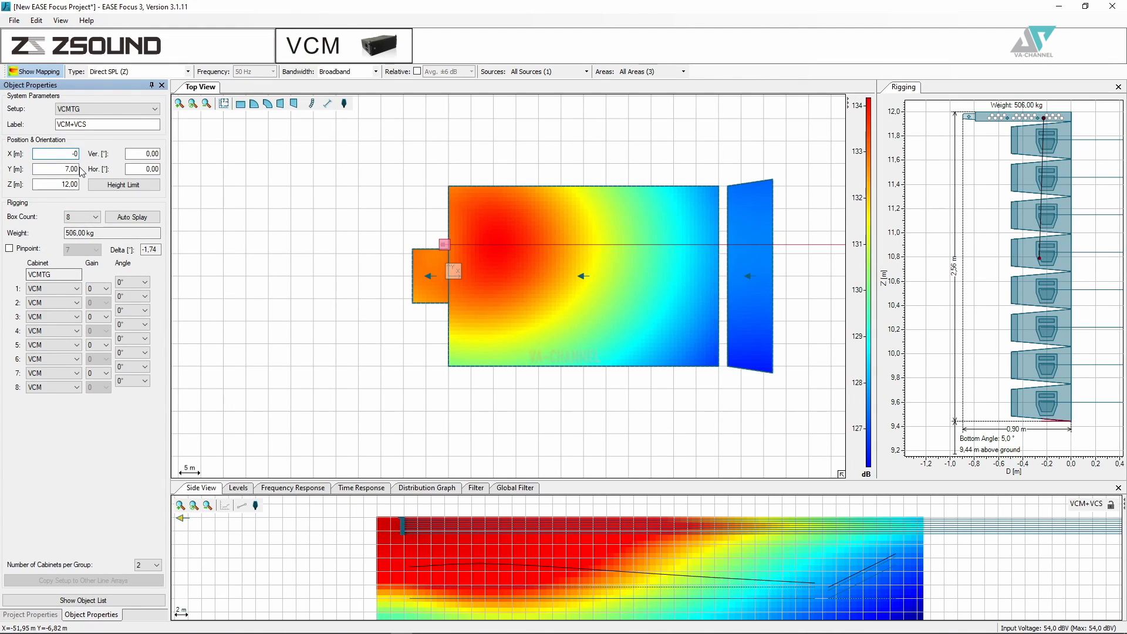
type("0")
left_click(71, 169)
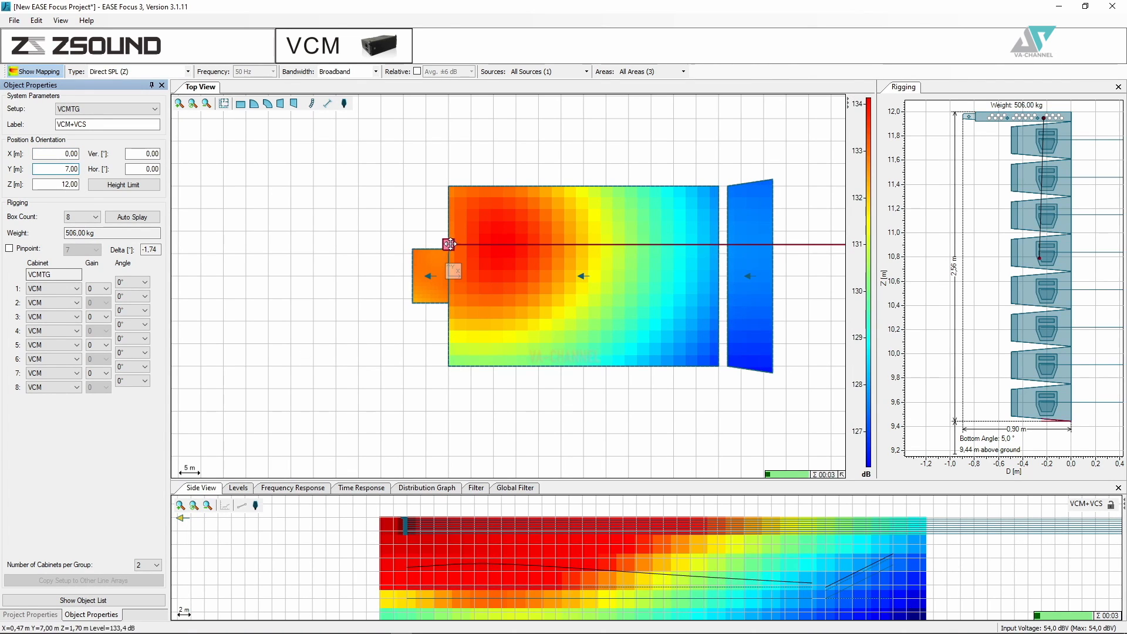
Turn off the sound level mapping and reselect the VCM+VCS line array at the main zone's front edge
scroll(448, 244, "up", 5)
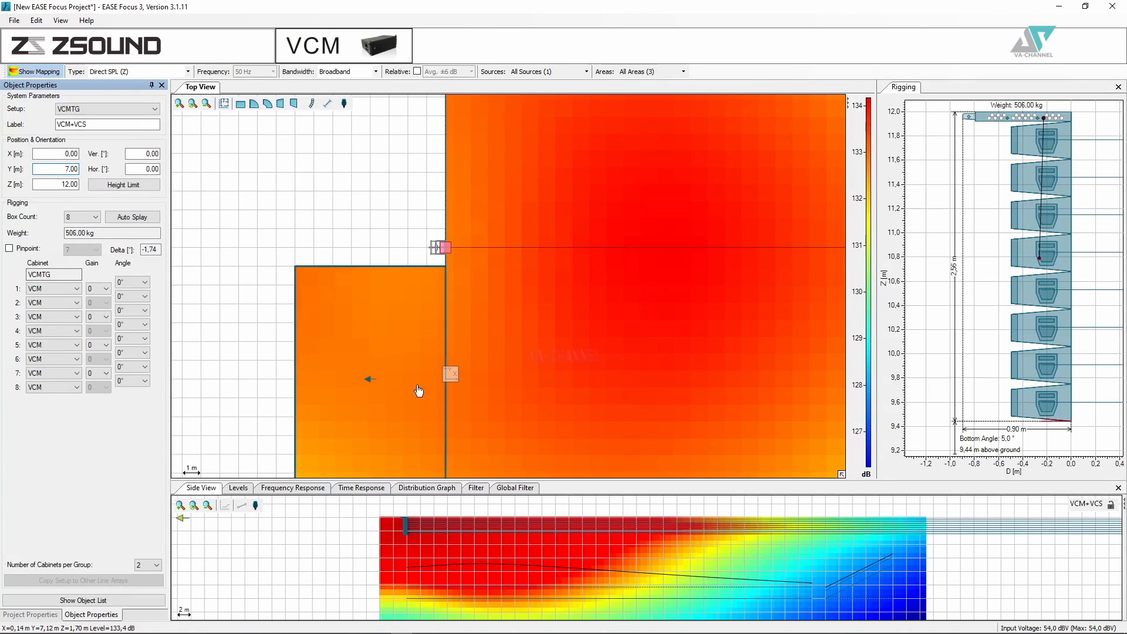
left_click(450, 260)
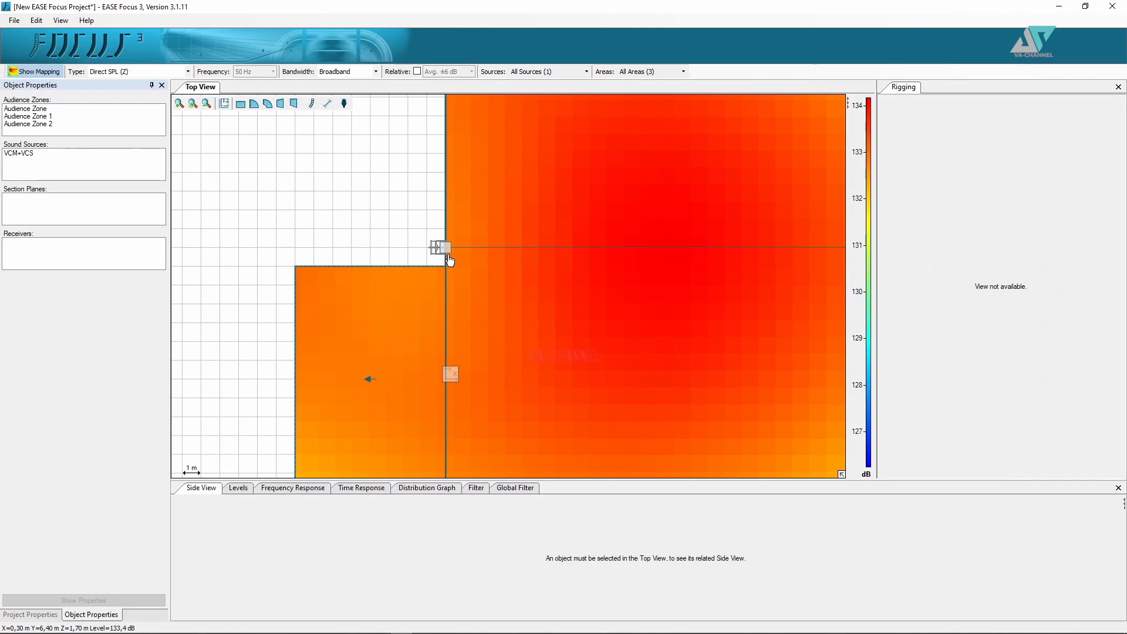
left_click(40, 77)
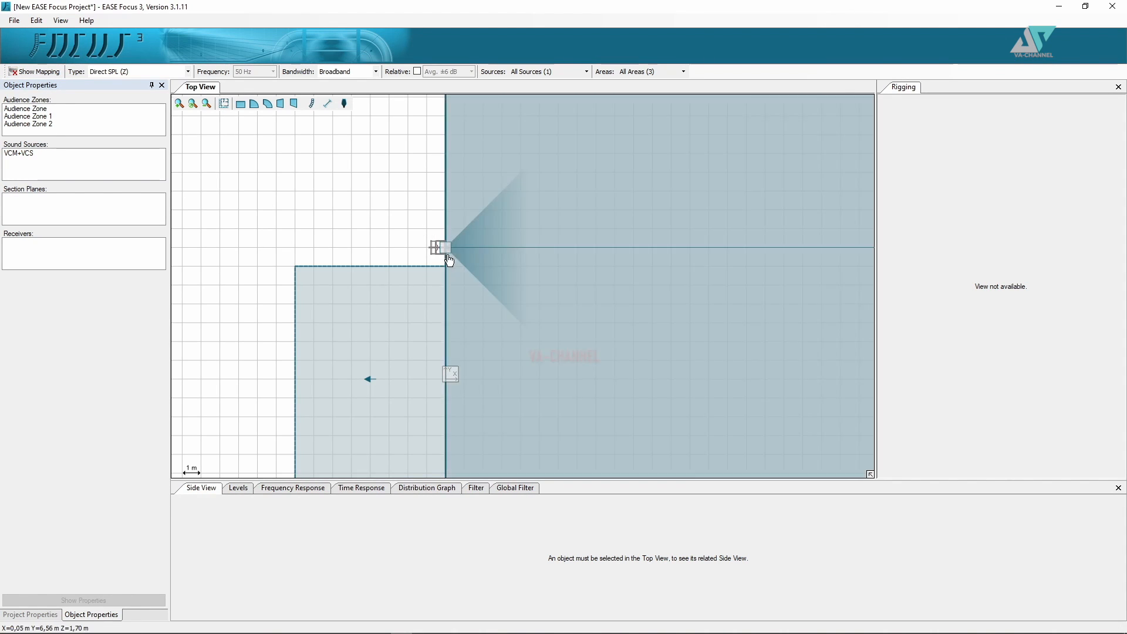
left_click(448, 254)
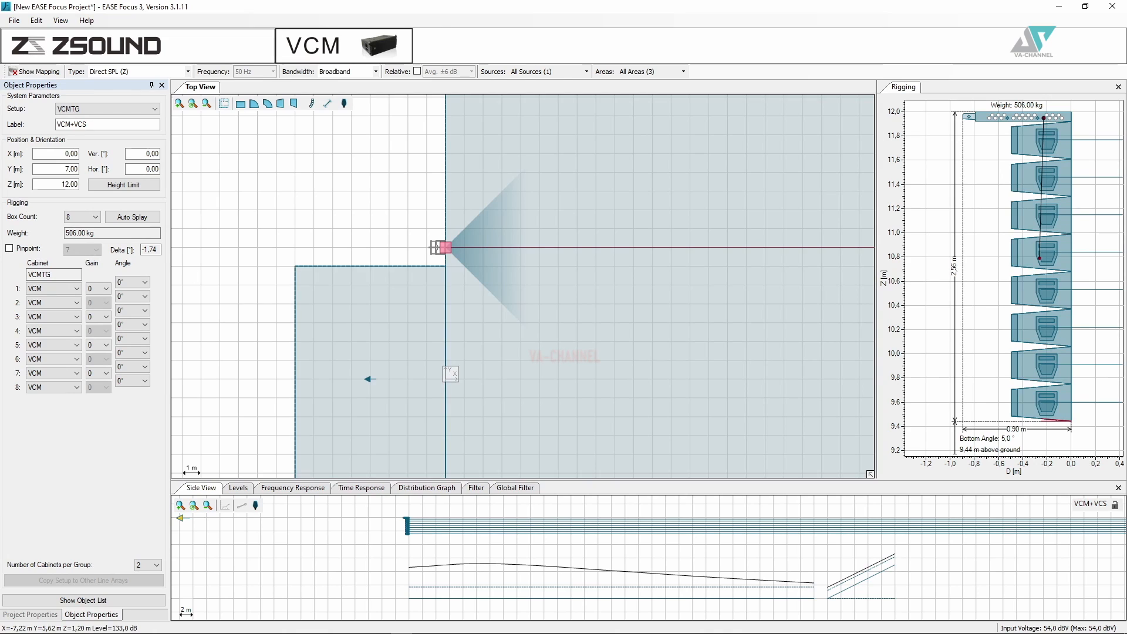
scroll(457, 269, "down", 5)
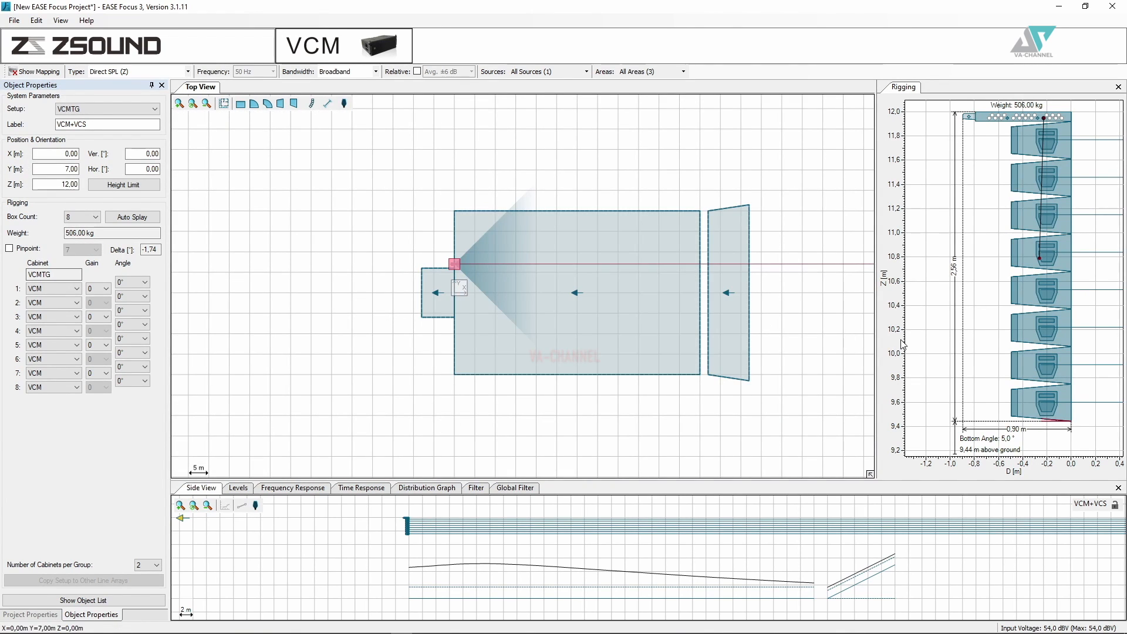
Rotate the line array's aim freehand away from the center axis, and set its horizontal angle to 45°
scroll(417, 254, "up", 3)
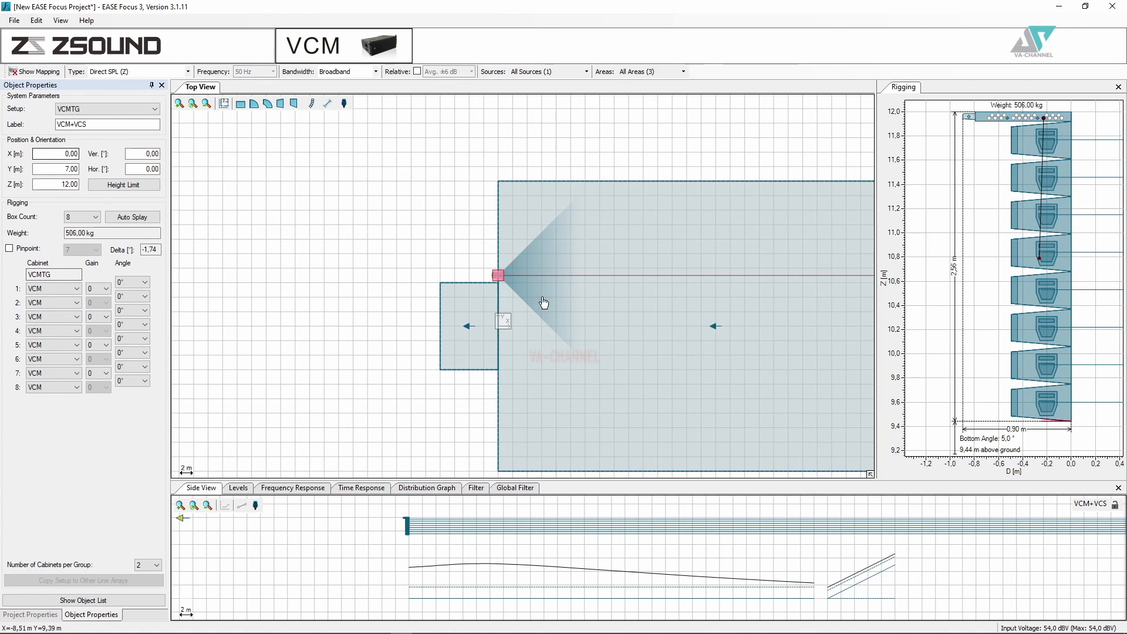
scroll(571, 358, "down", 3)
scroll(570, 357, "down", 1)
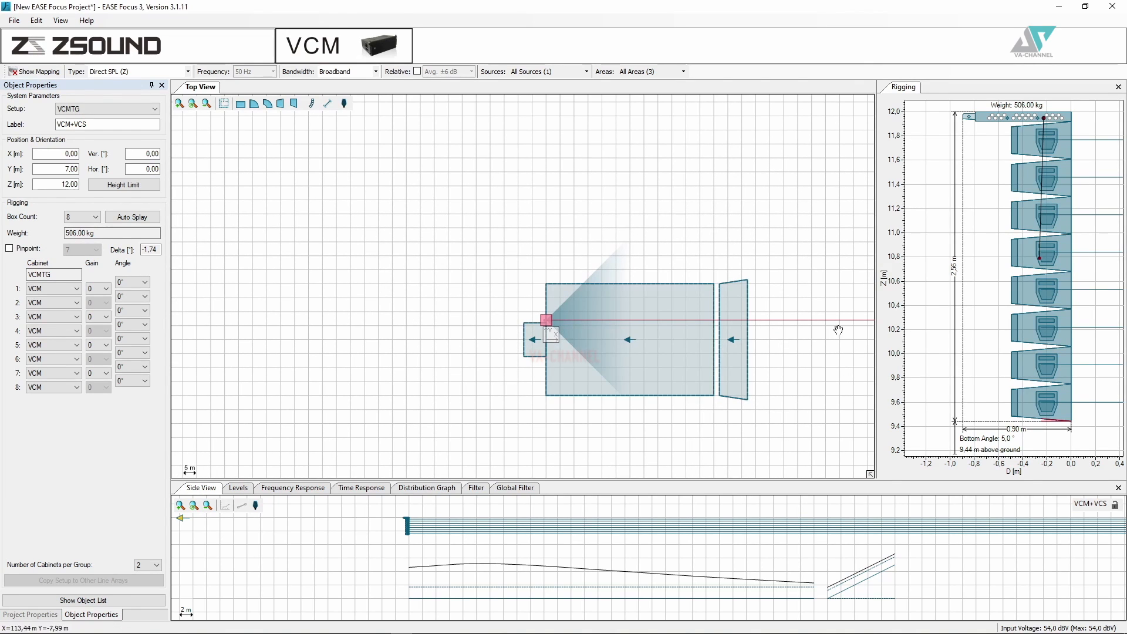
scroll(551, 372, "up", 3)
left_click_drag(412, 323, 271, 280)
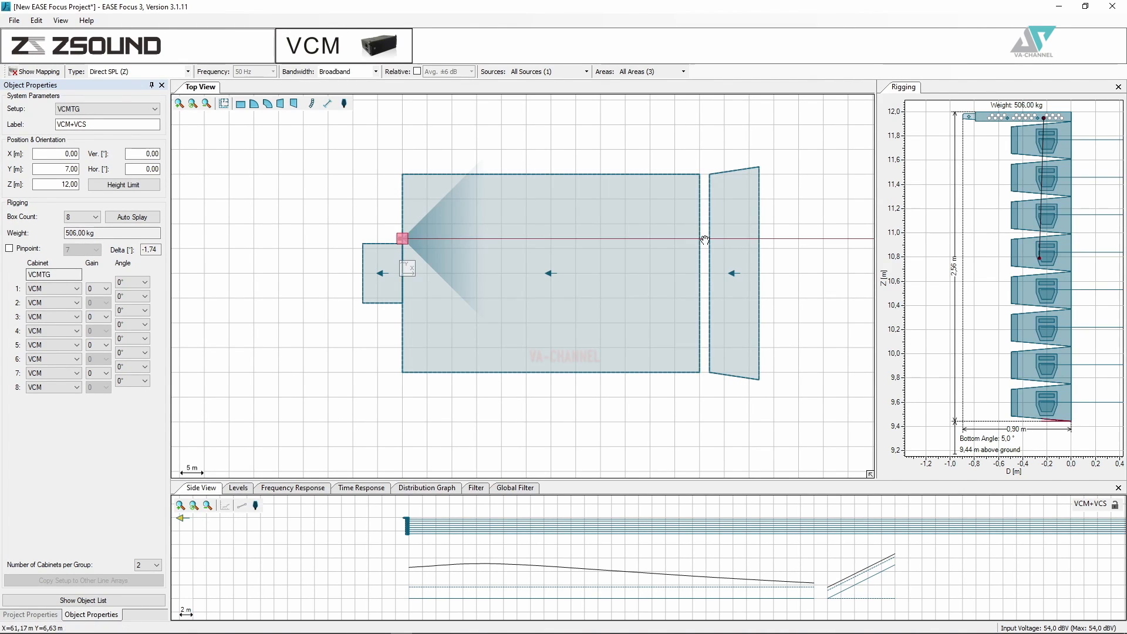
left_click_drag(700, 240, 728, 183)
double_click(146, 170)
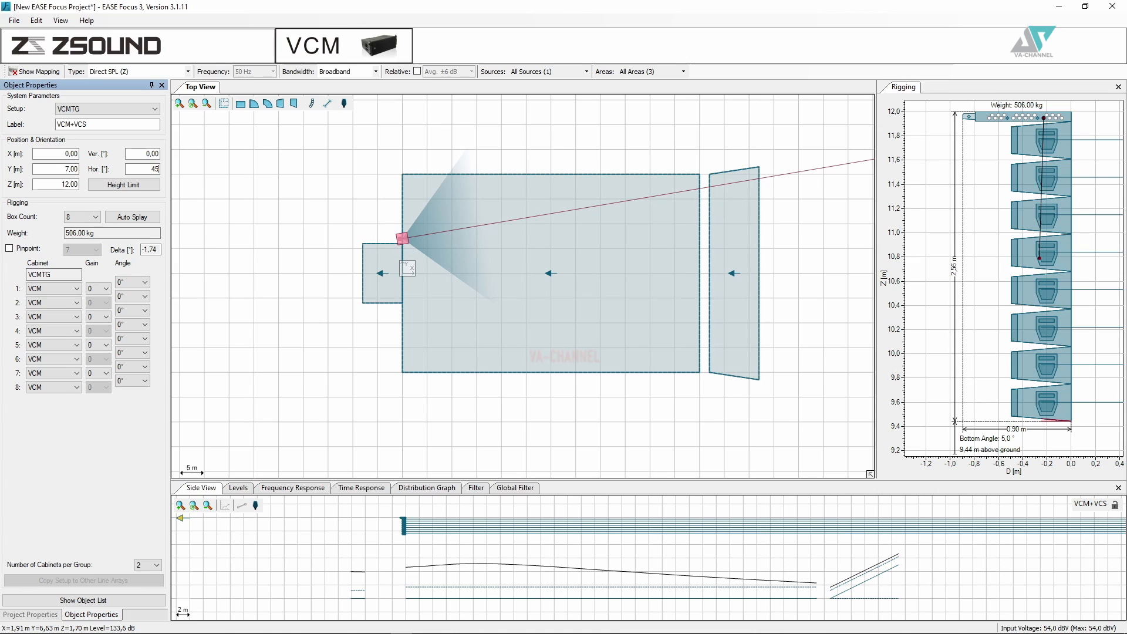
type("45")
key("Return")
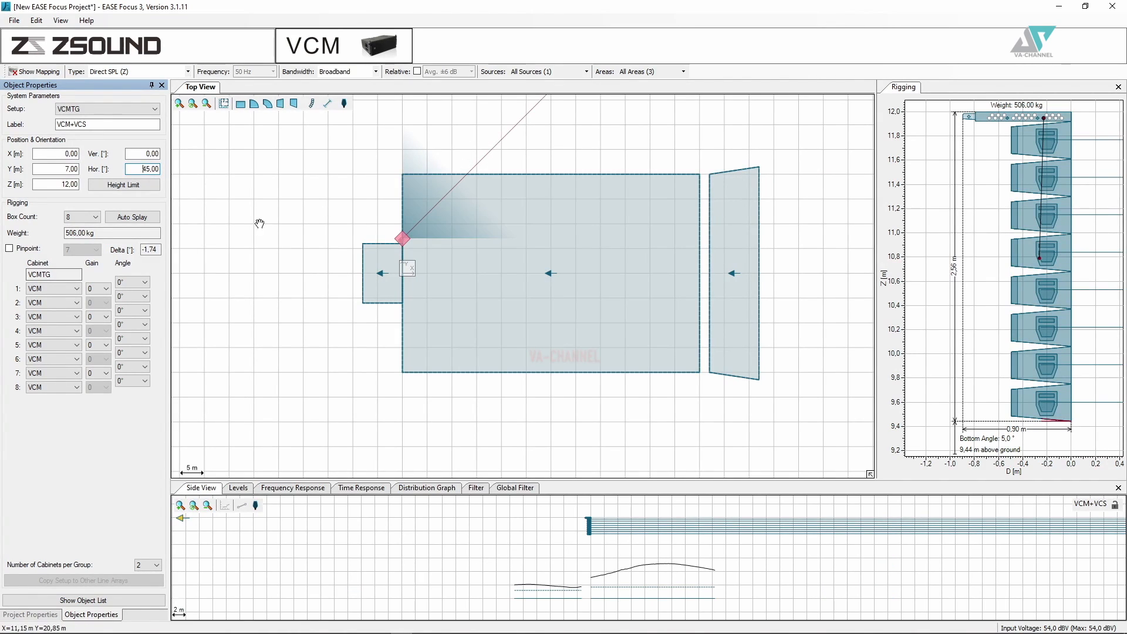
Reset the line array's horizontal angle to 0° so it aims straight along the main zone
double_click(154, 169)
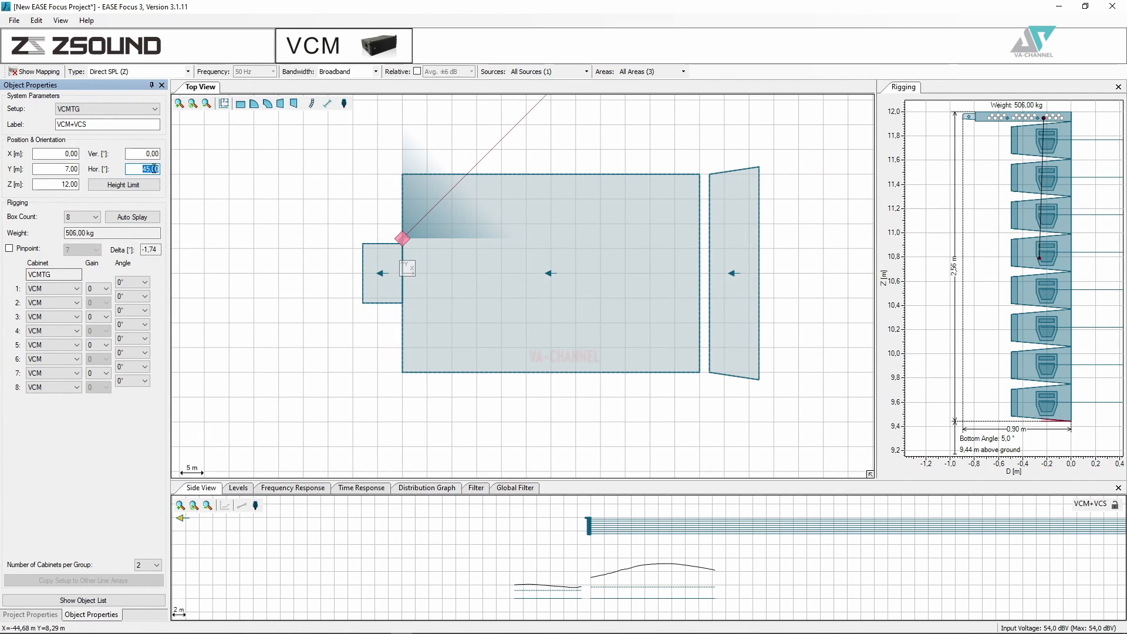
type("0")
key("Return")
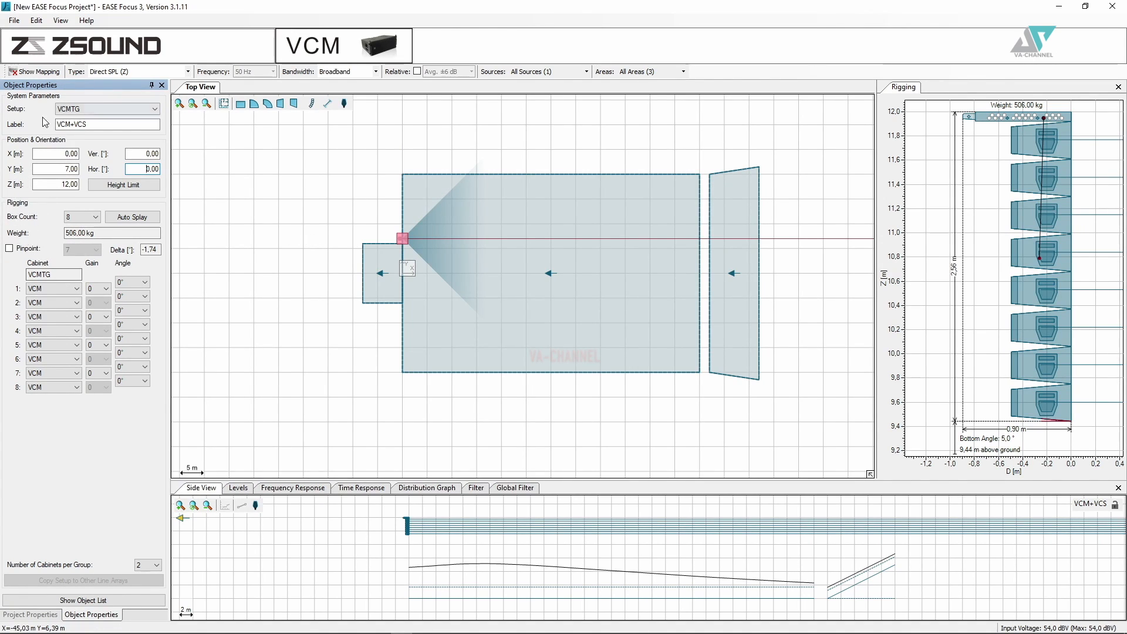
Try the ground-stacked VCMGS setup on the line array, and return to the flown VCMTG setup
left_click(84, 108)
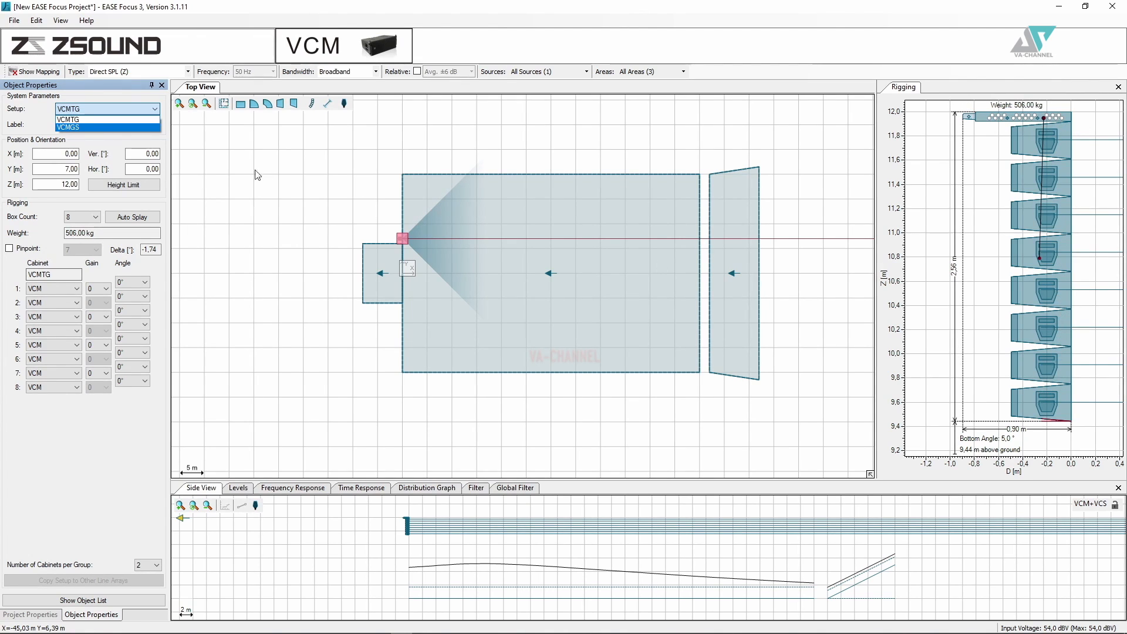
left_click(93, 119)
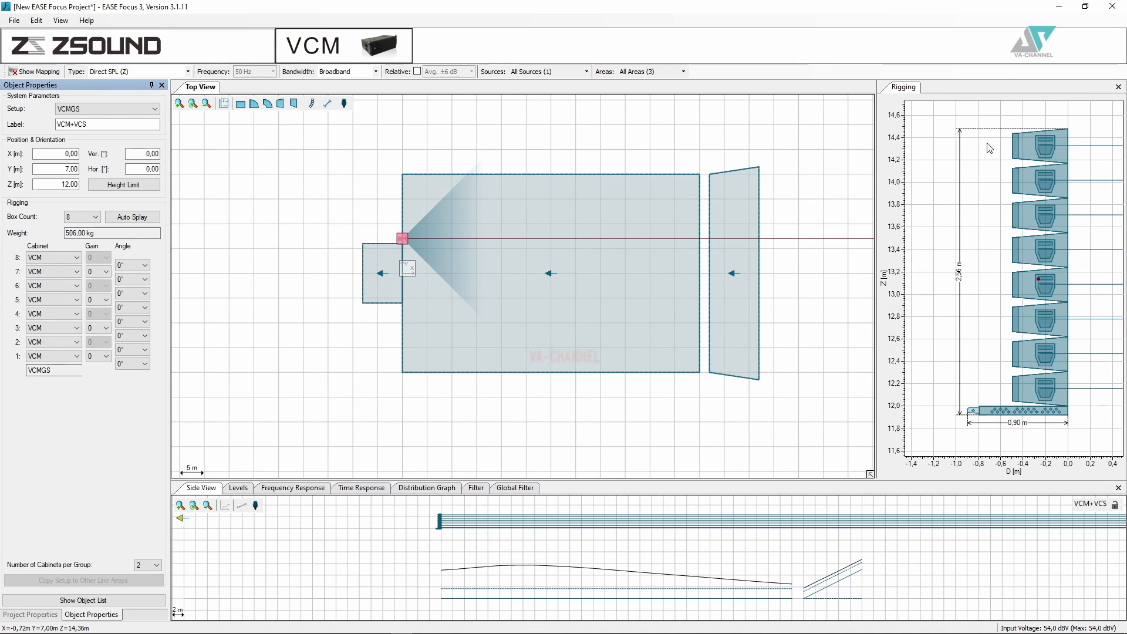
left_click(124, 109)
Change the line array's label to VCM+VCS RIGHT
left_click(106, 127)
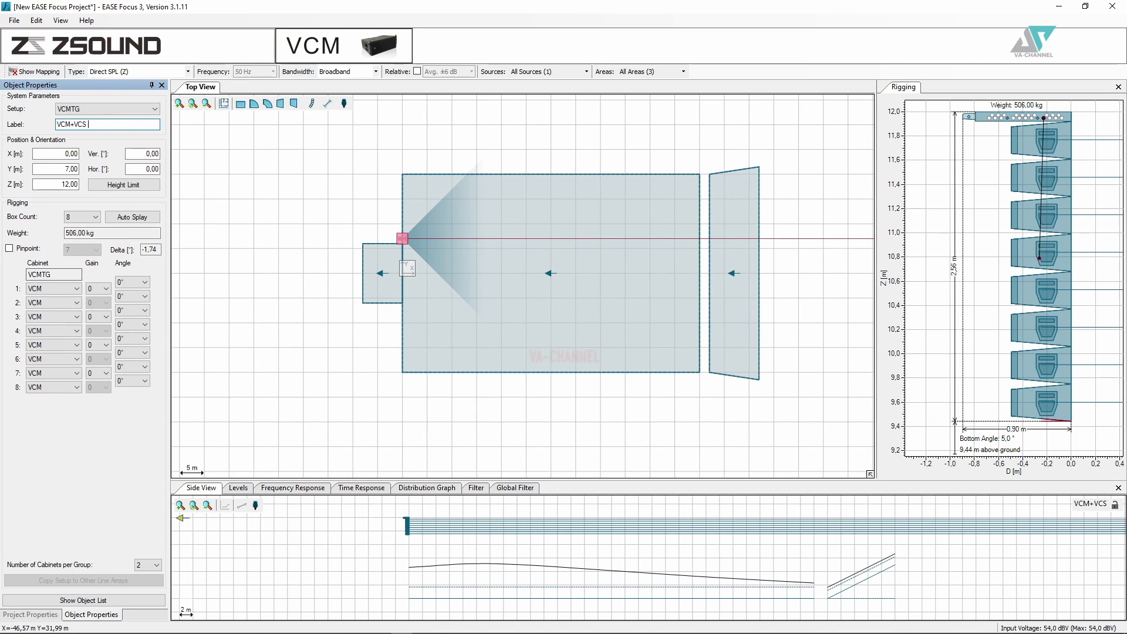
type("i")
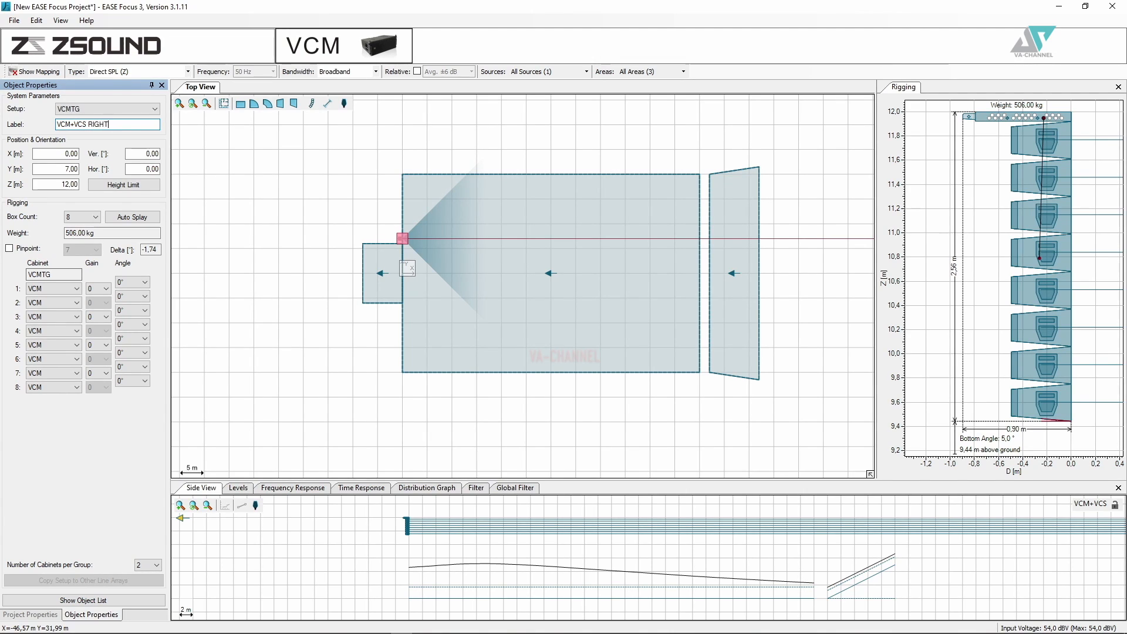
key("Return")
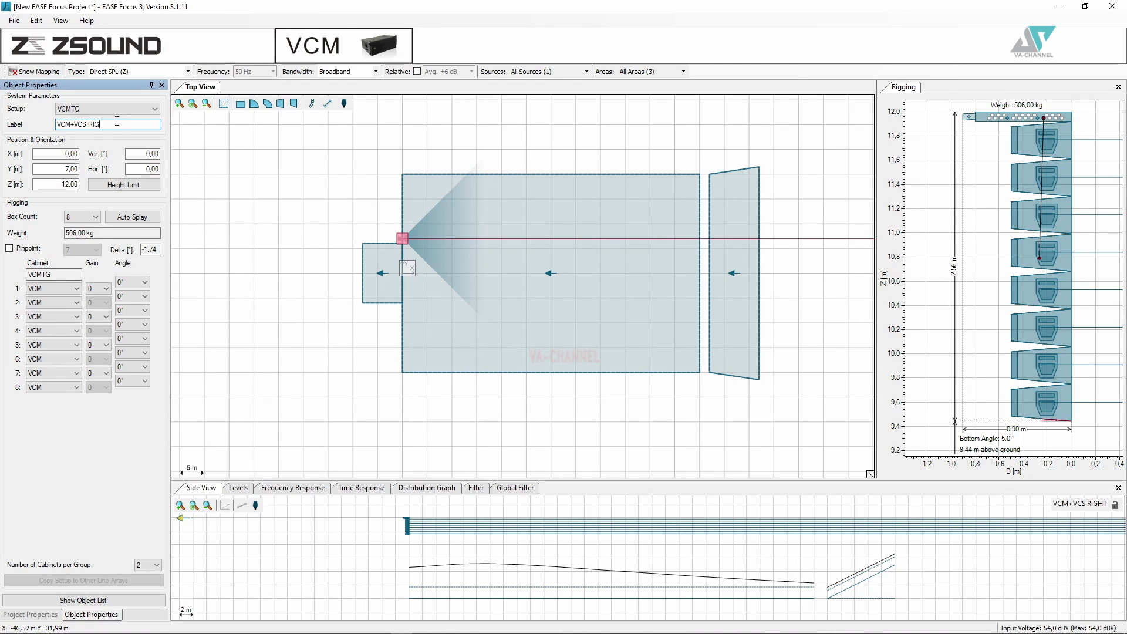
Change the line array's label to VCM+VCS KANAN
key("BackSpace")
key("BackSpace")
key("BackSpace")
key("BackSpace")
type("KANAN")
key("Return")
Try box counts of 16 and 20 on the line array, and a gain of -5 on cabinet 13
left_click(75, 217)
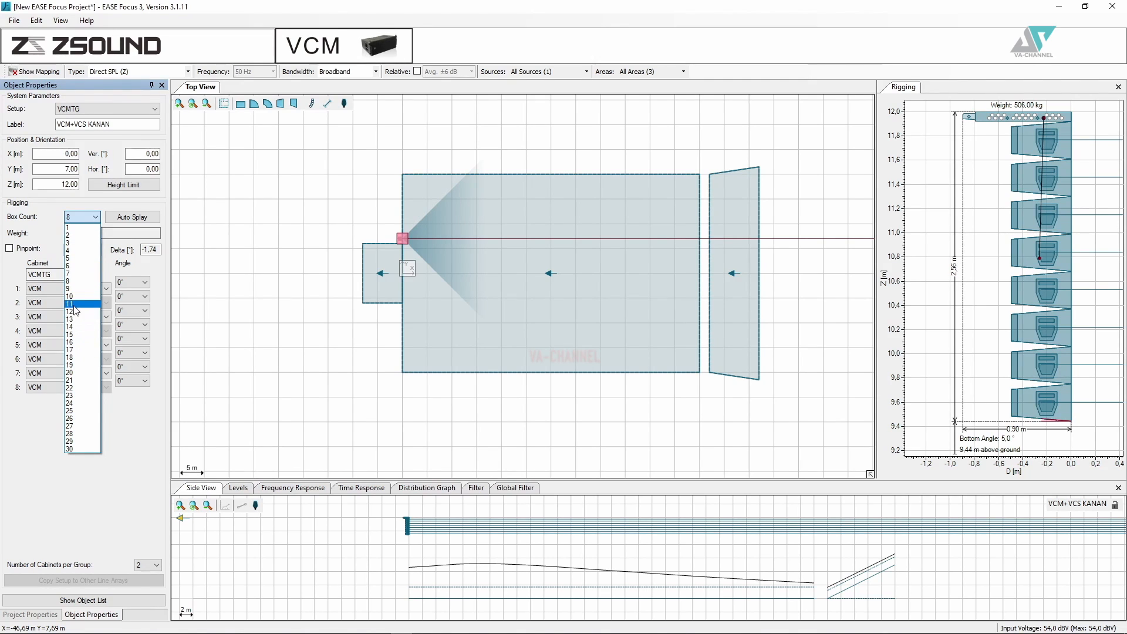
left_click(77, 344)
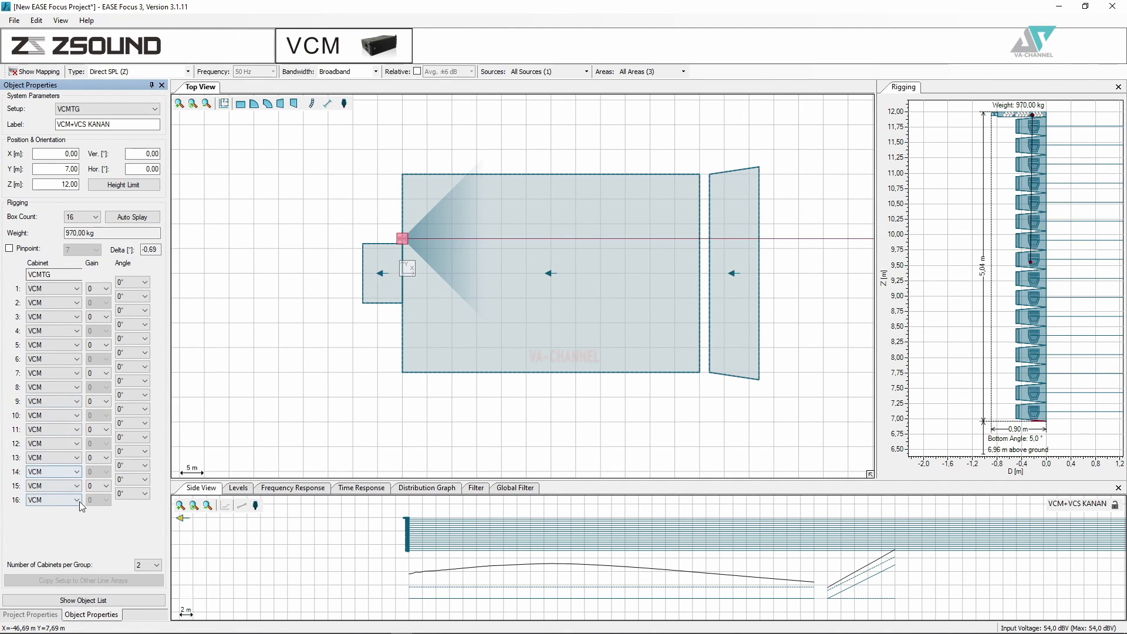
left_click(88, 217)
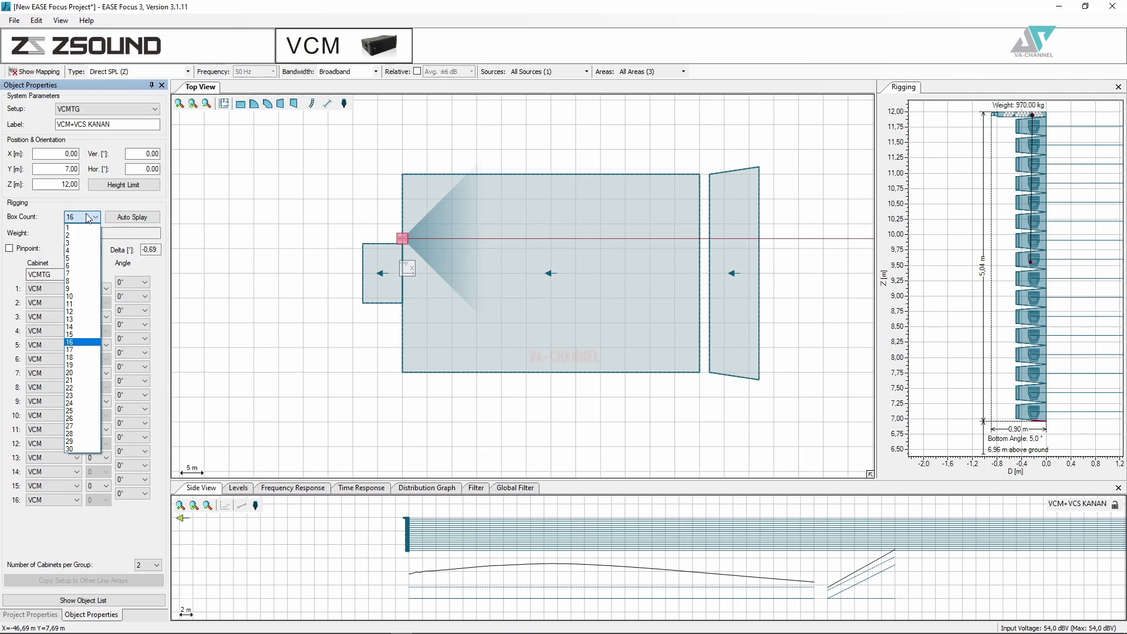
left_click(87, 375)
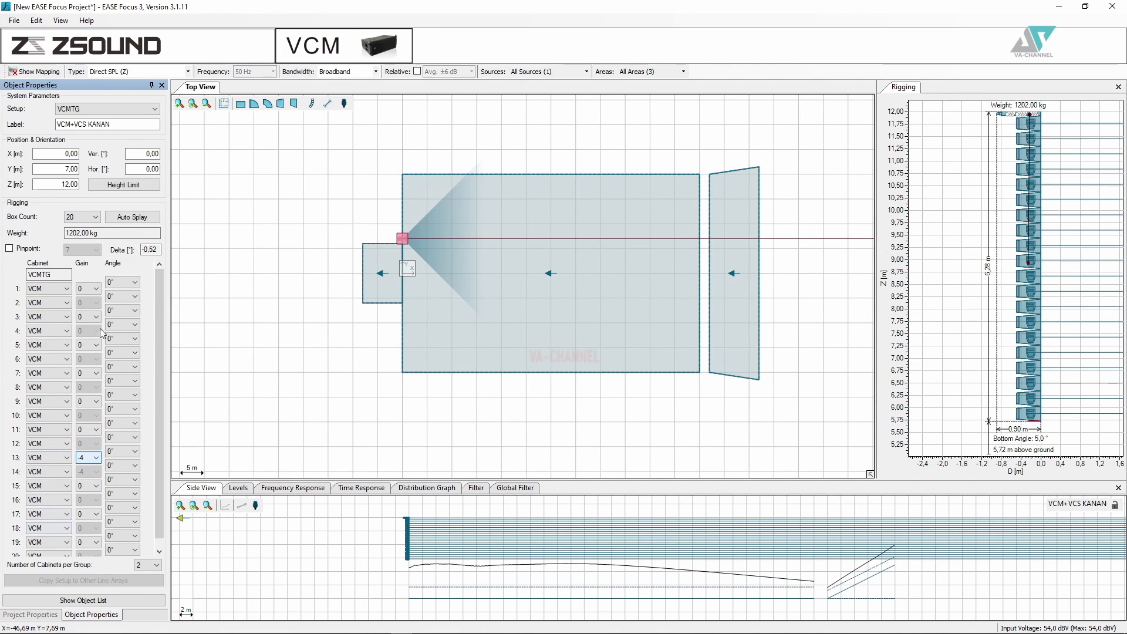
key("Down")
key("Down")
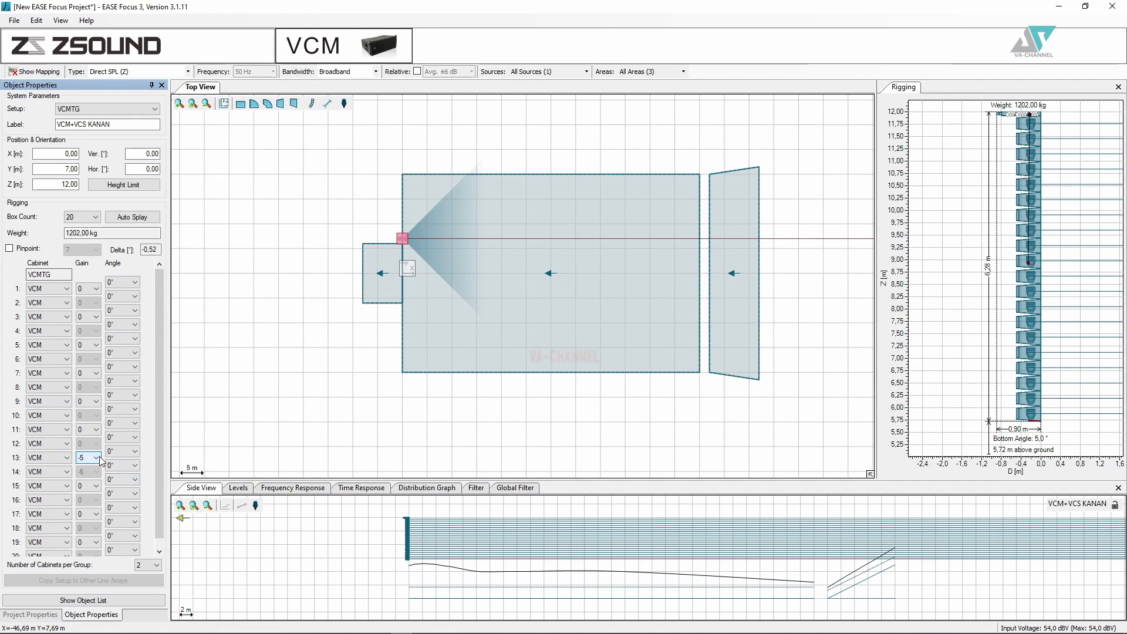
Try a box count of 24 on the line array and review the extended cabinet list down to cabinet 24
left_click(85, 217)
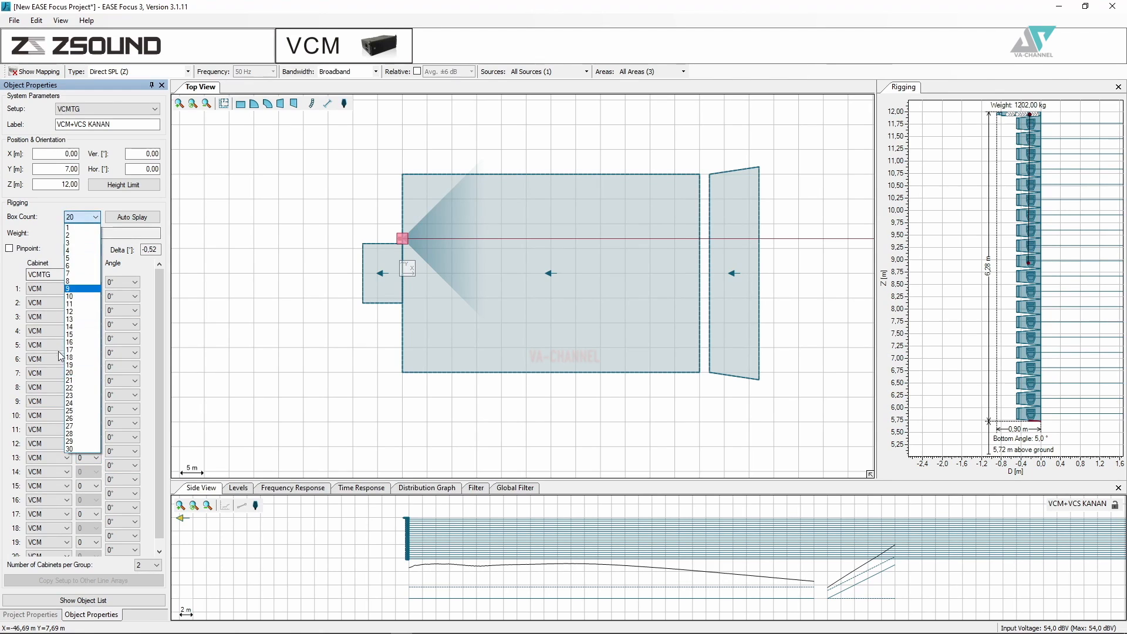
left_click(81, 404)
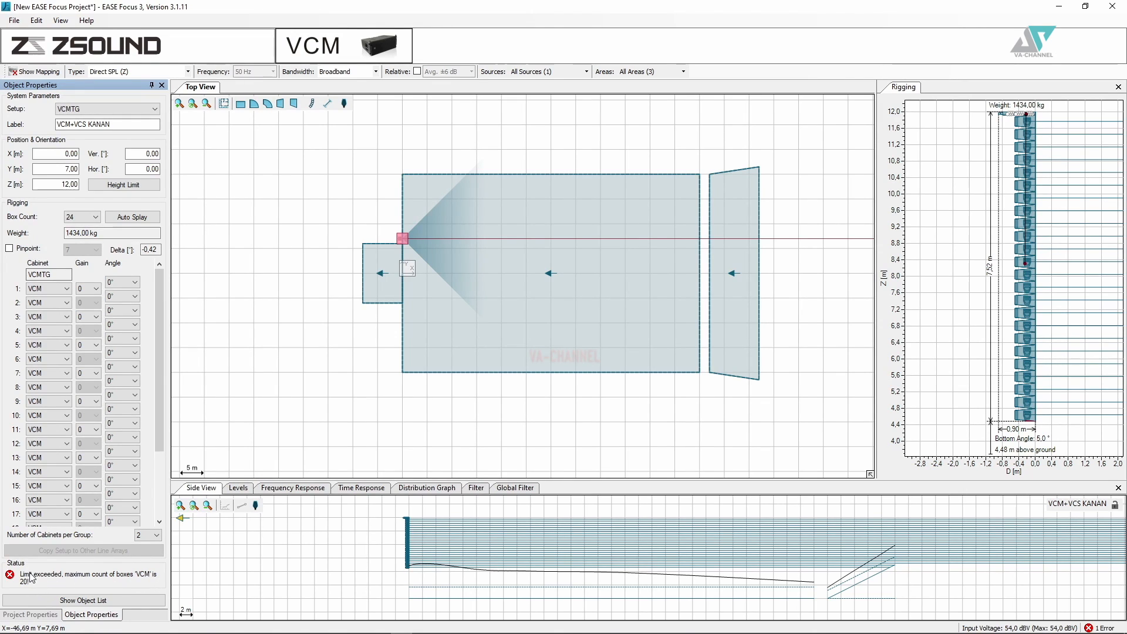
left_click_drag(162, 331, 152, 447)
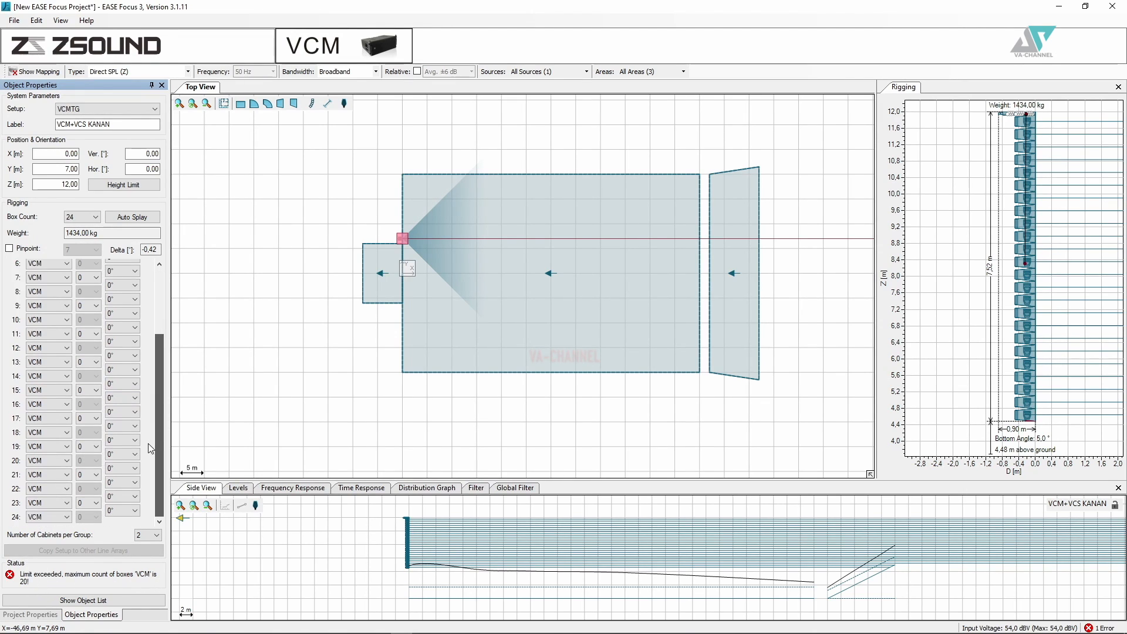
left_click(65, 477)
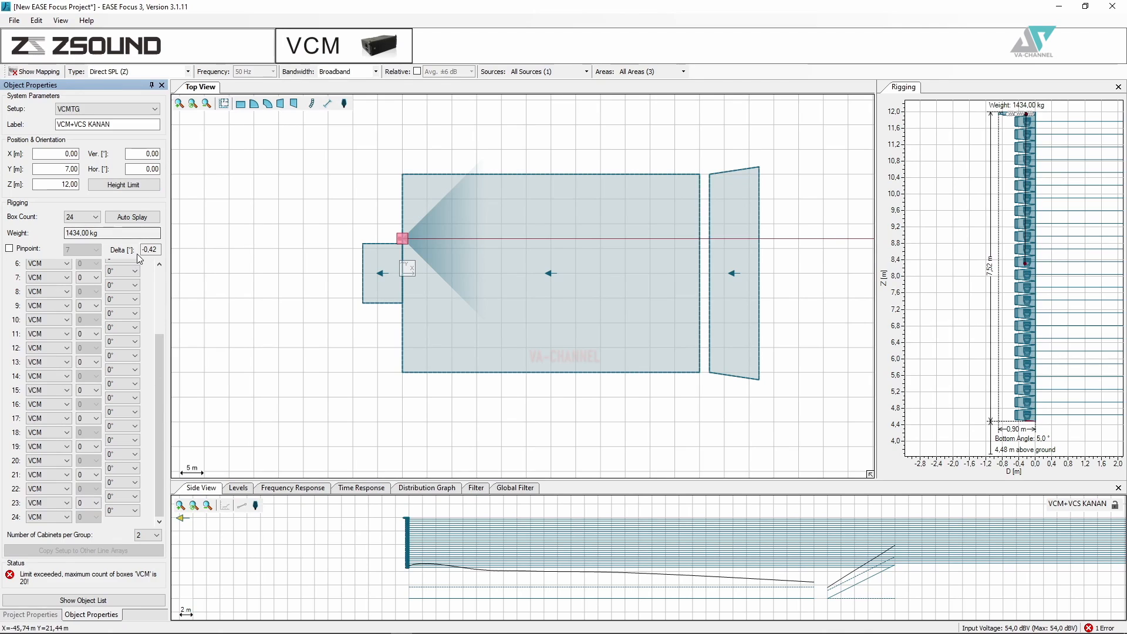
Enable pinpoint rigging at hole 7, try hole 20 as the second pinpoint, and return the second pinpoint to n/a
left_click(8, 246)
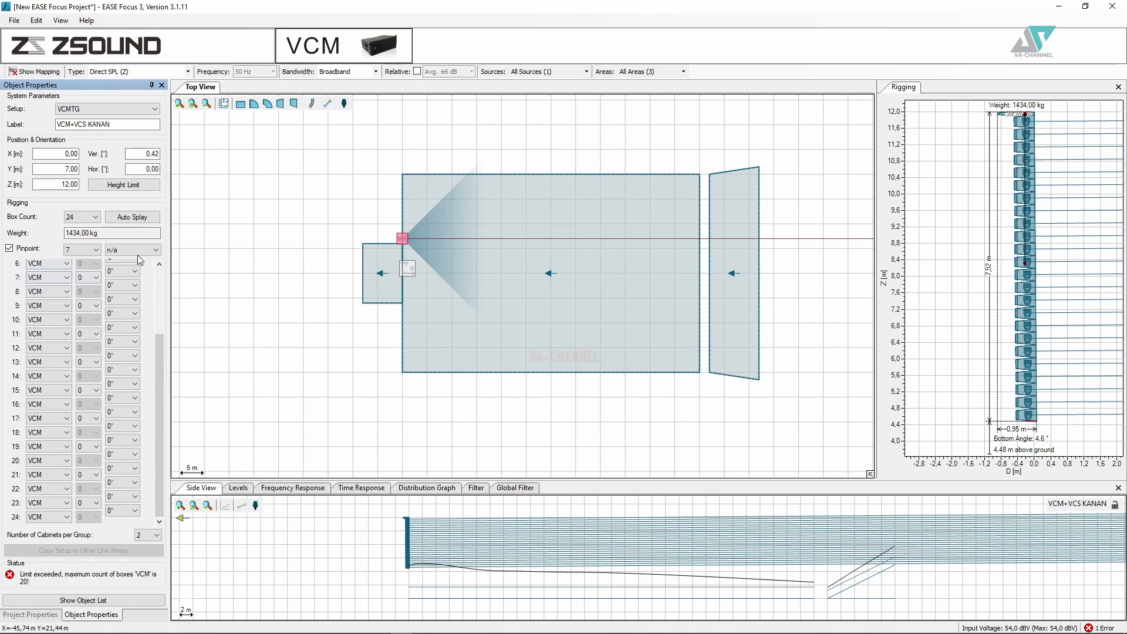
left_click(134, 249)
left_click(125, 413)
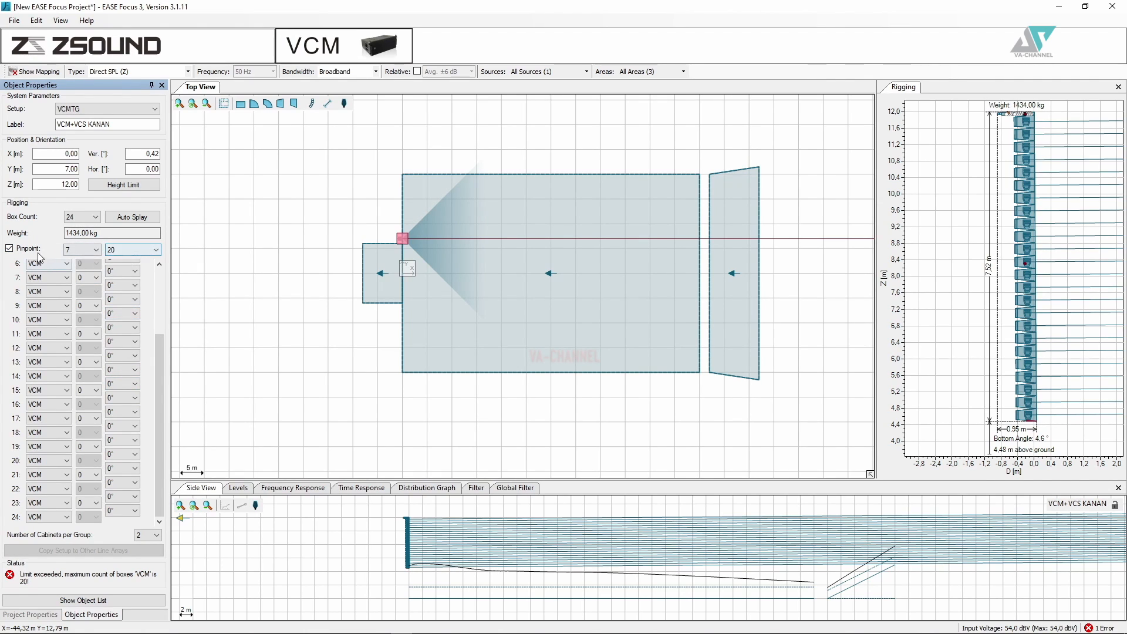
left_click(135, 252)
left_click(132, 262)
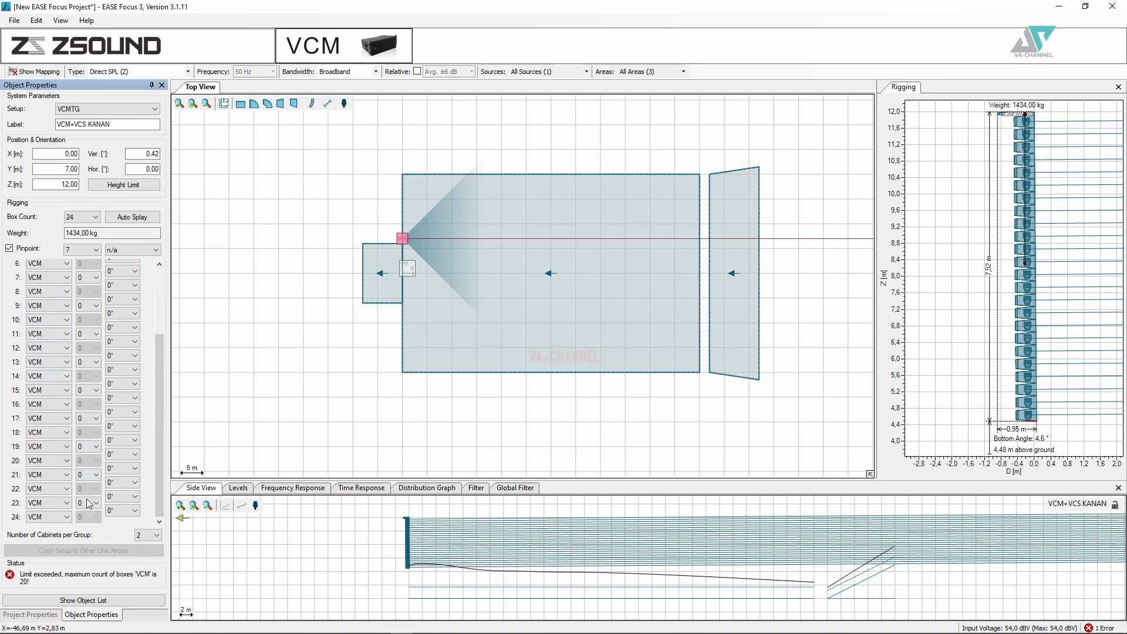
Set the line array's box count to 12 and keep VCM as the type of cabinet 4
left_click(83, 217)
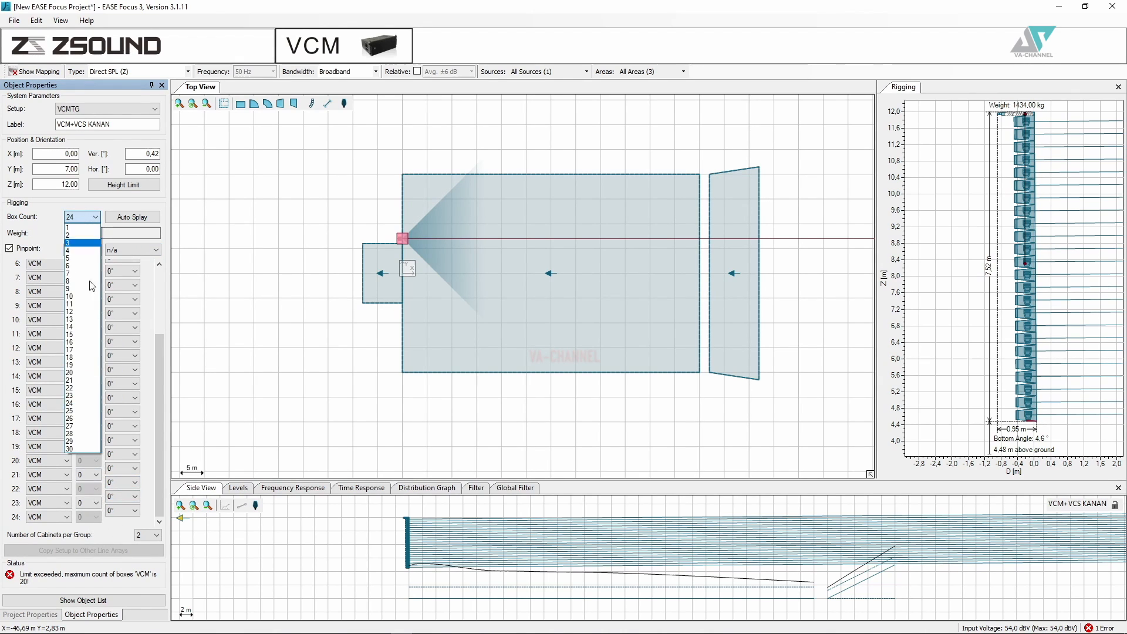
left_click(69, 368)
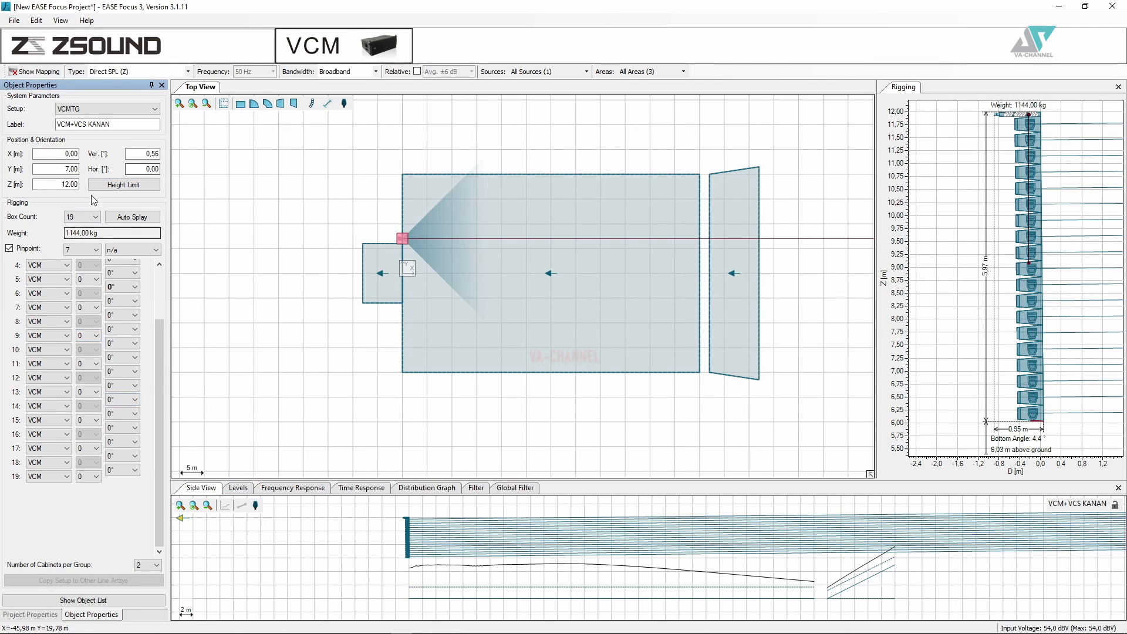
left_click(85, 218)
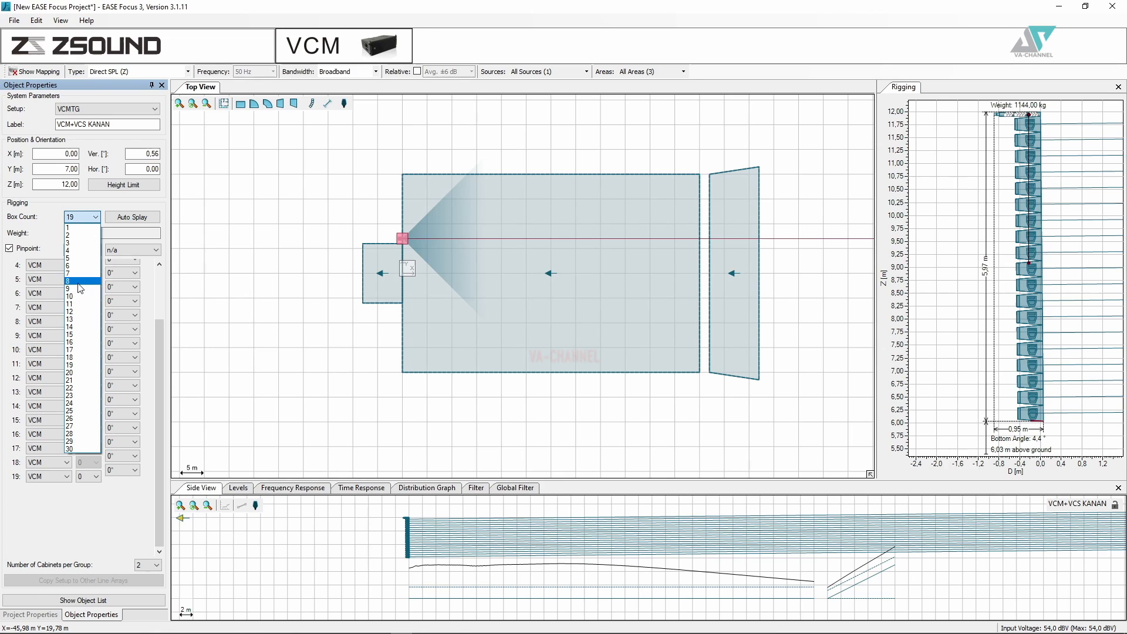
left_click(76, 311)
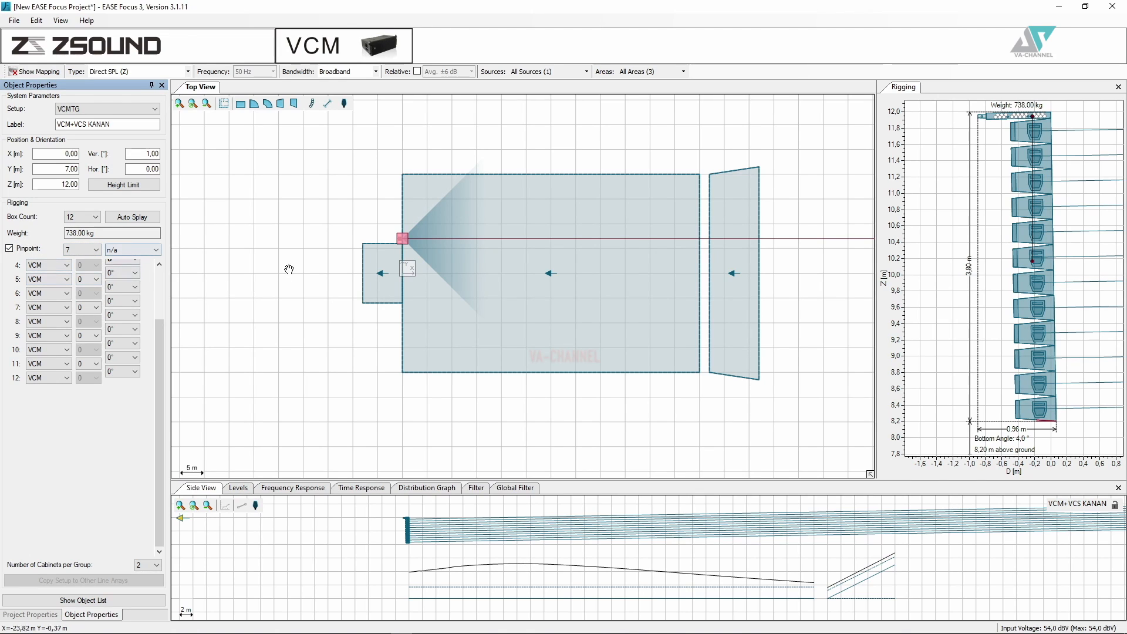
left_click(35, 268)
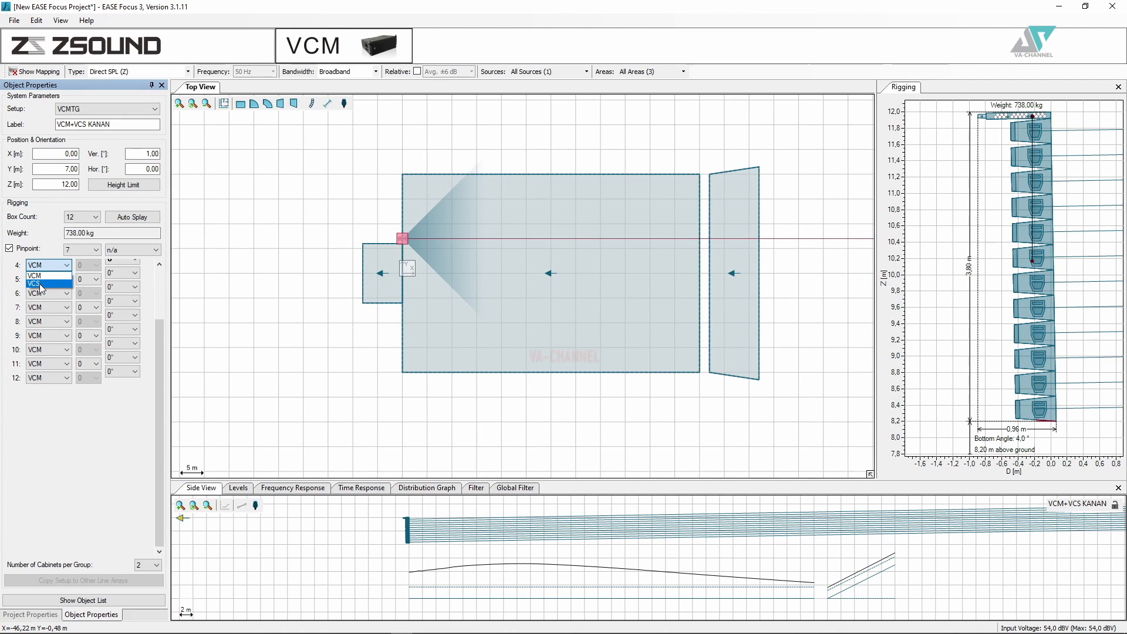
left_click(39, 275)
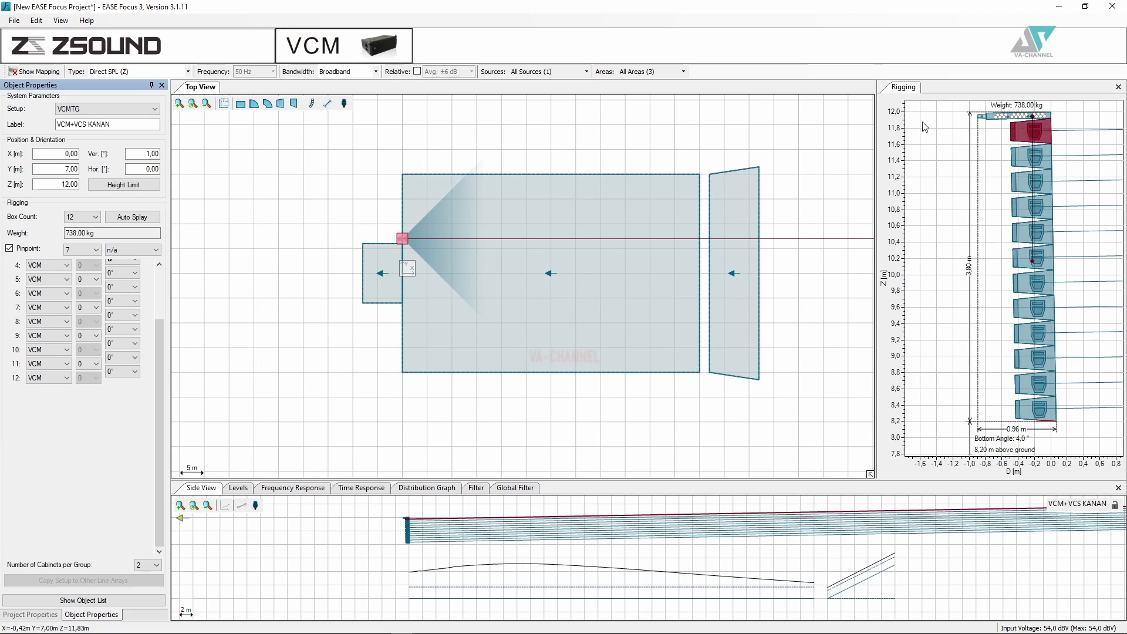
Try holes 8 and 18 as the second pinpoint of the 12-box array, and return it to n/a
left_click(132, 250)
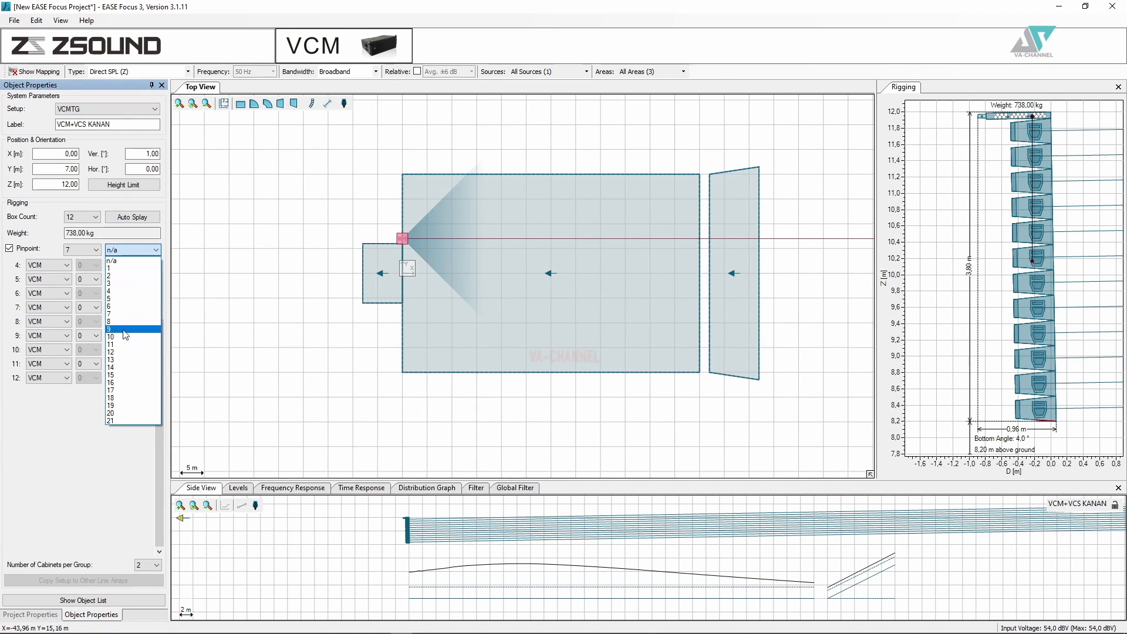
left_click(124, 321)
left_click(154, 251)
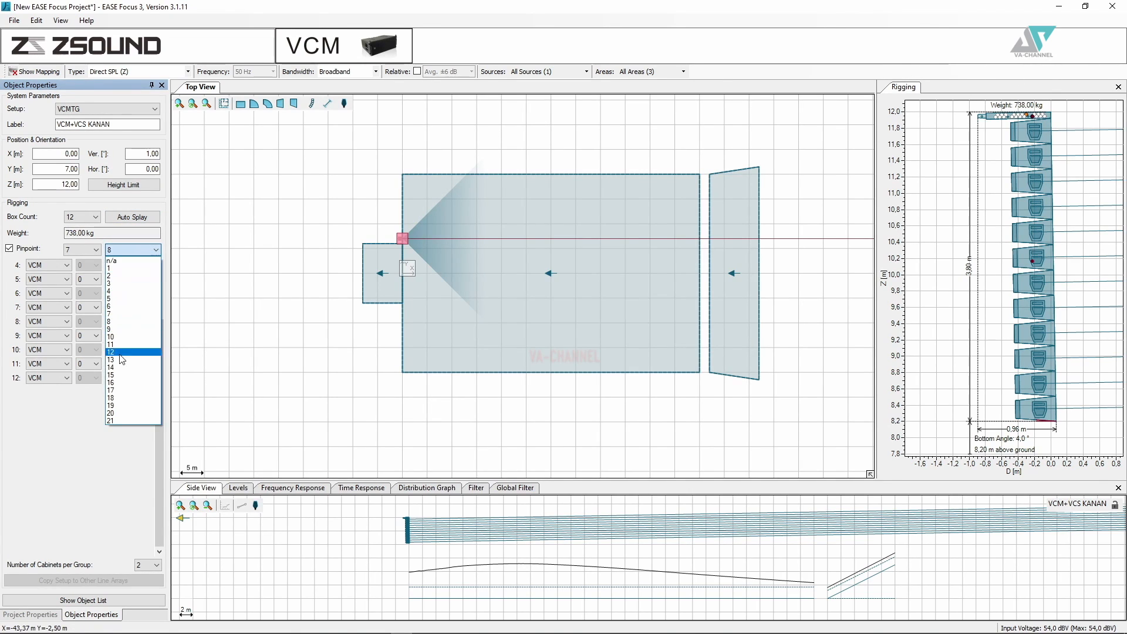
left_click(117, 398)
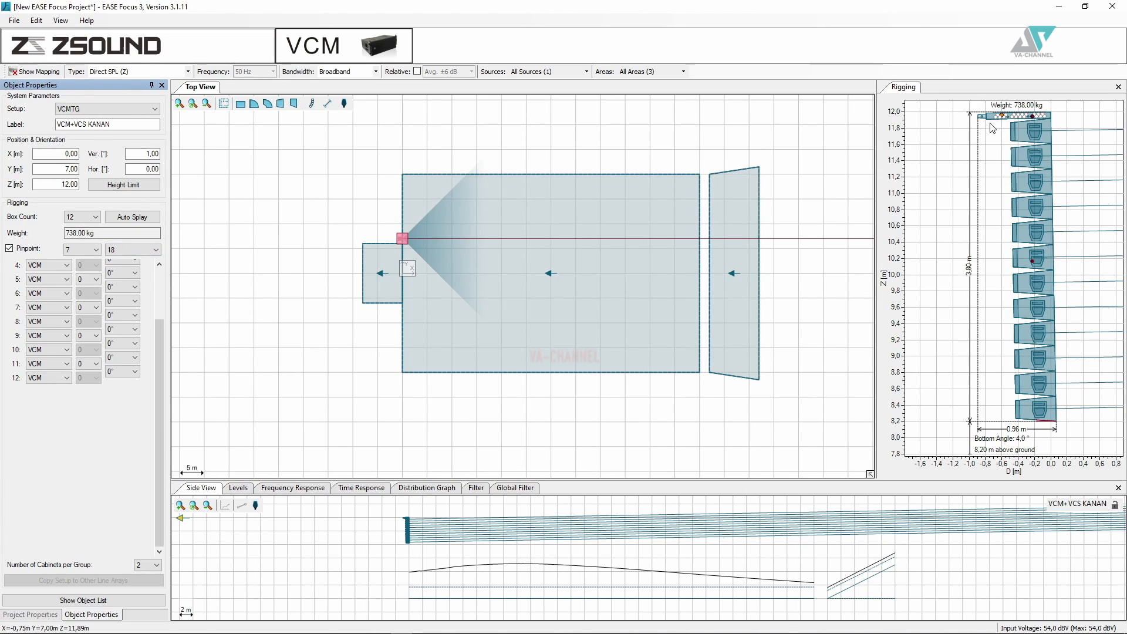
left_click(130, 251)
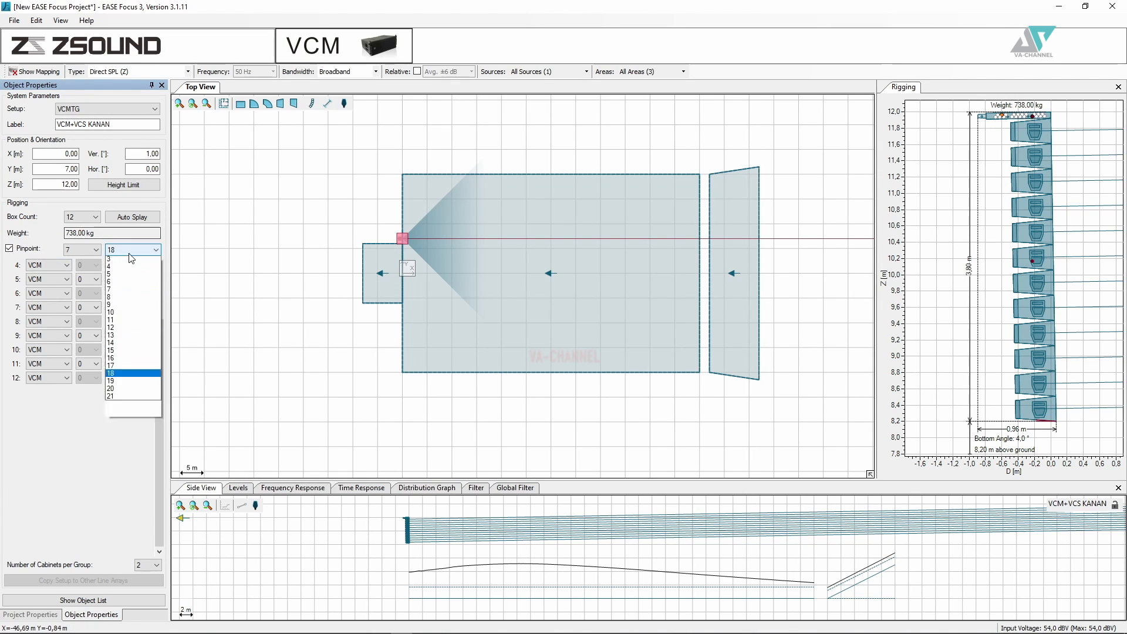
left_click(133, 258)
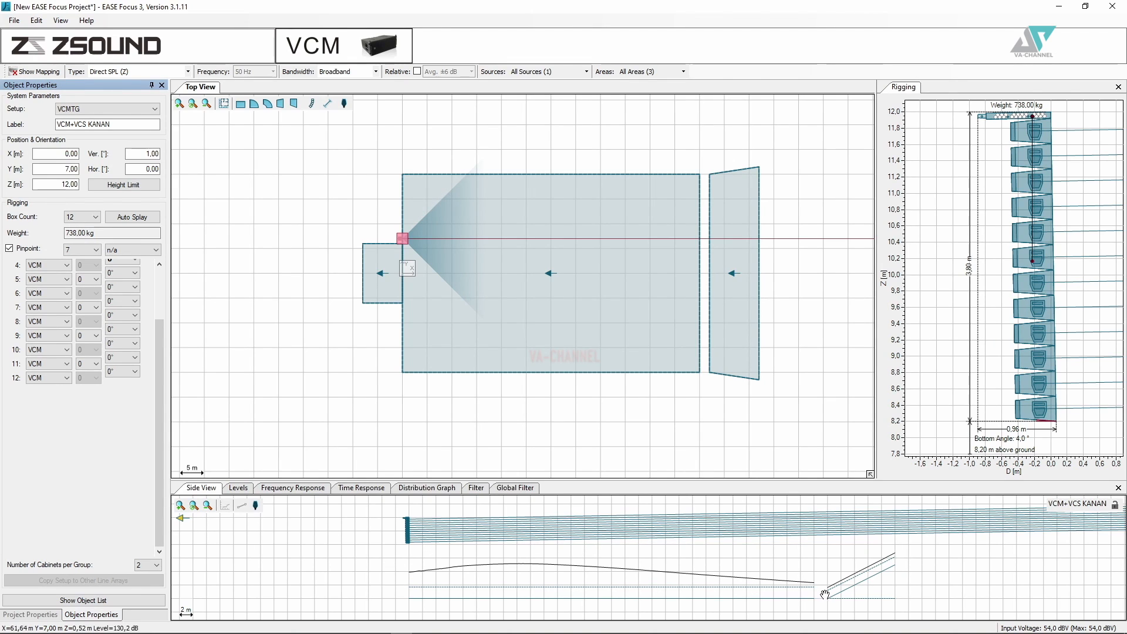
Run Auto Splay on boxes 1 to 12 with the Conventional strategy, targeting Audience Zone and Audience Zone 2
left_click(130, 219)
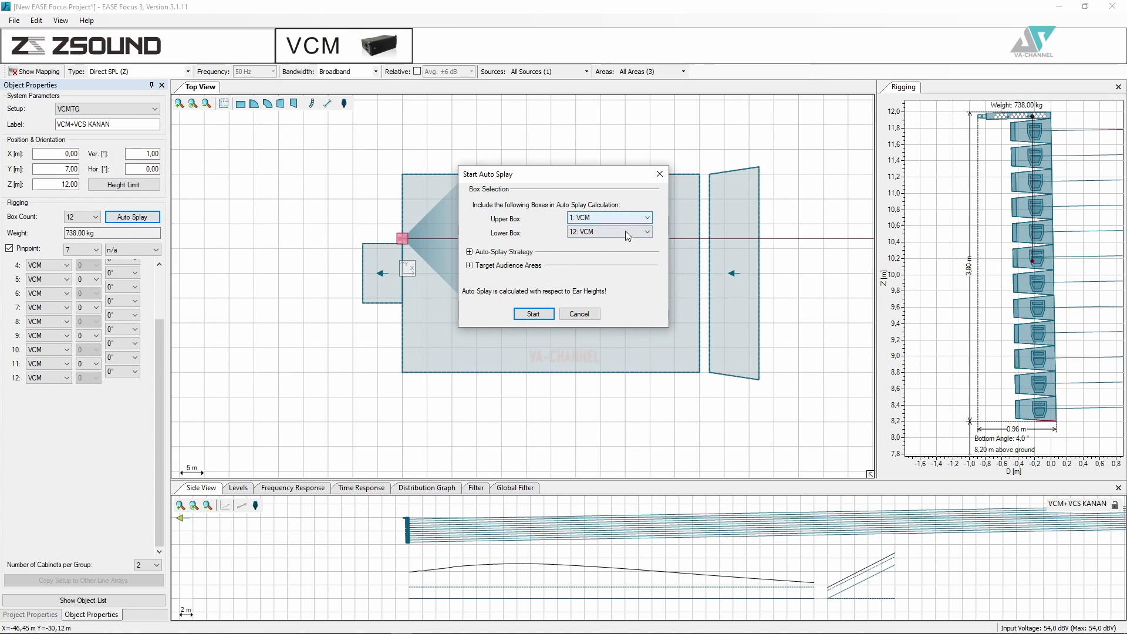
left_click(614, 218)
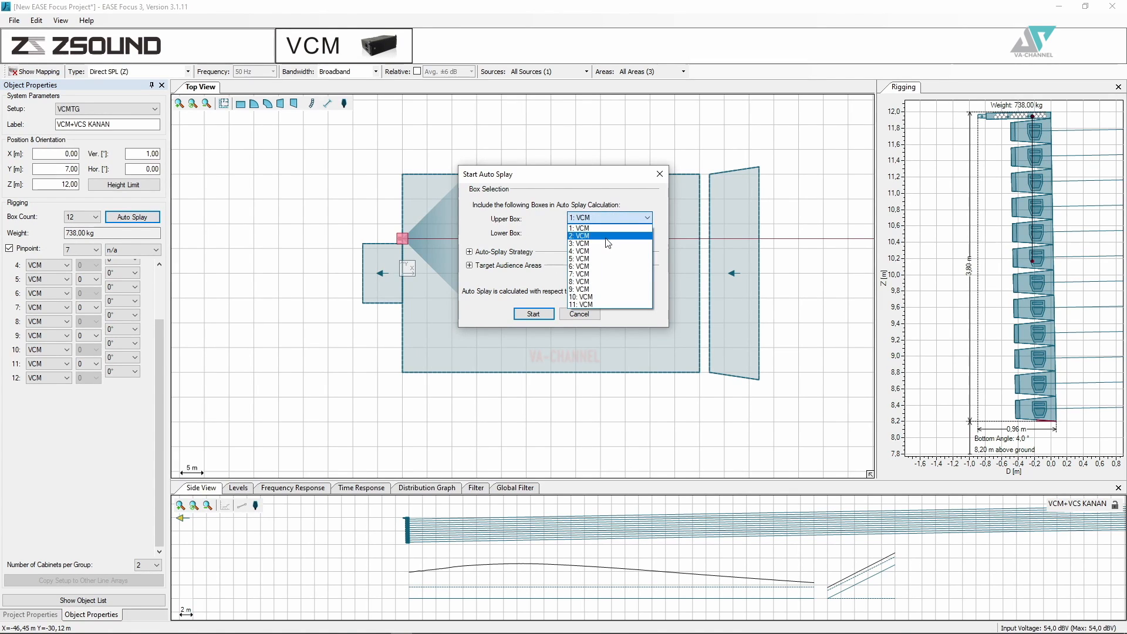
left_click(565, 197)
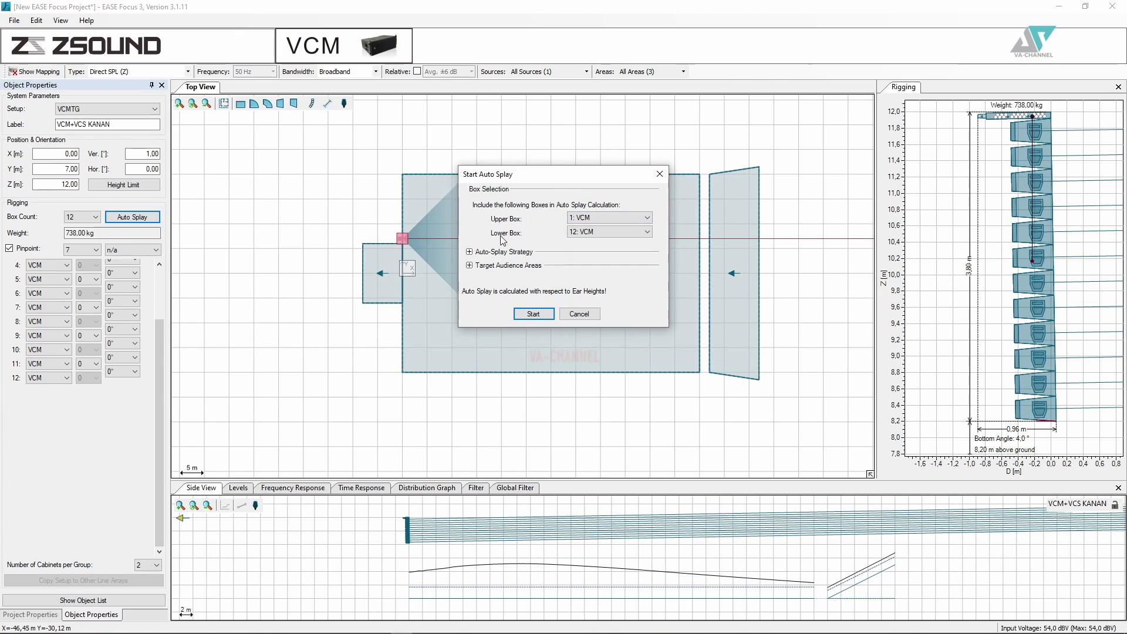
left_click(469, 252)
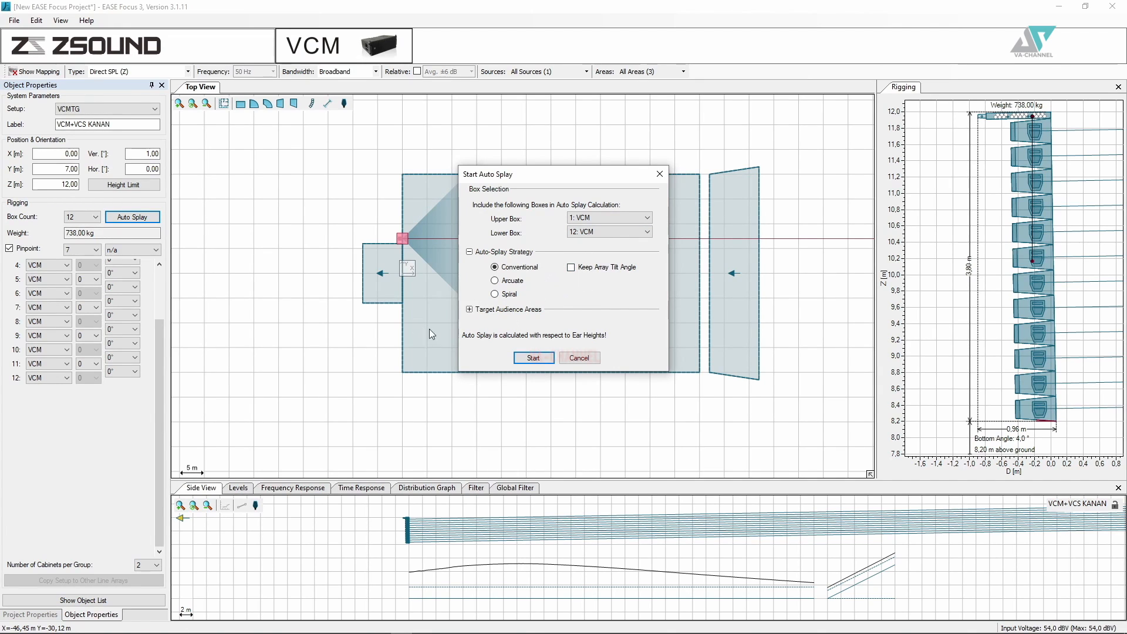
left_click(469, 310)
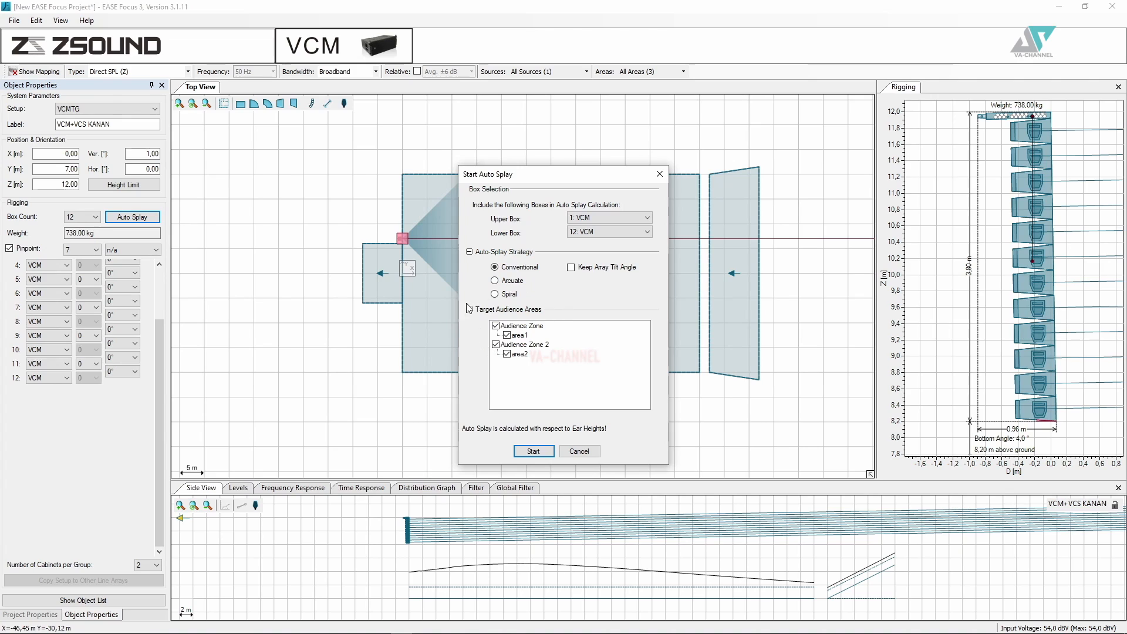
left_click_drag(567, 174, 211, 173)
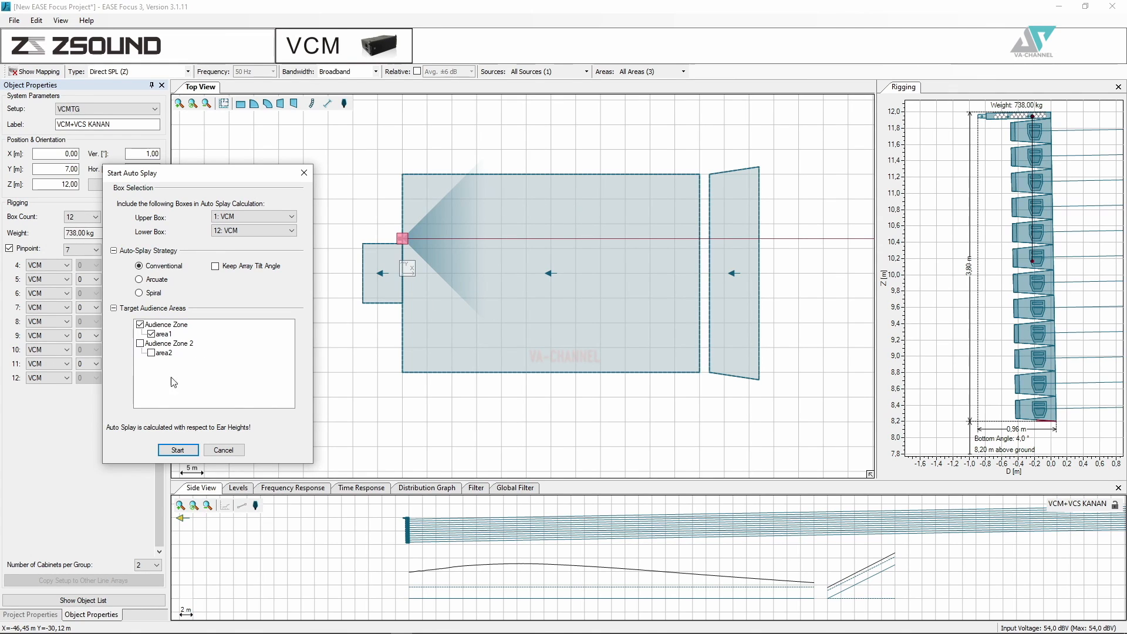
left_click(140, 344)
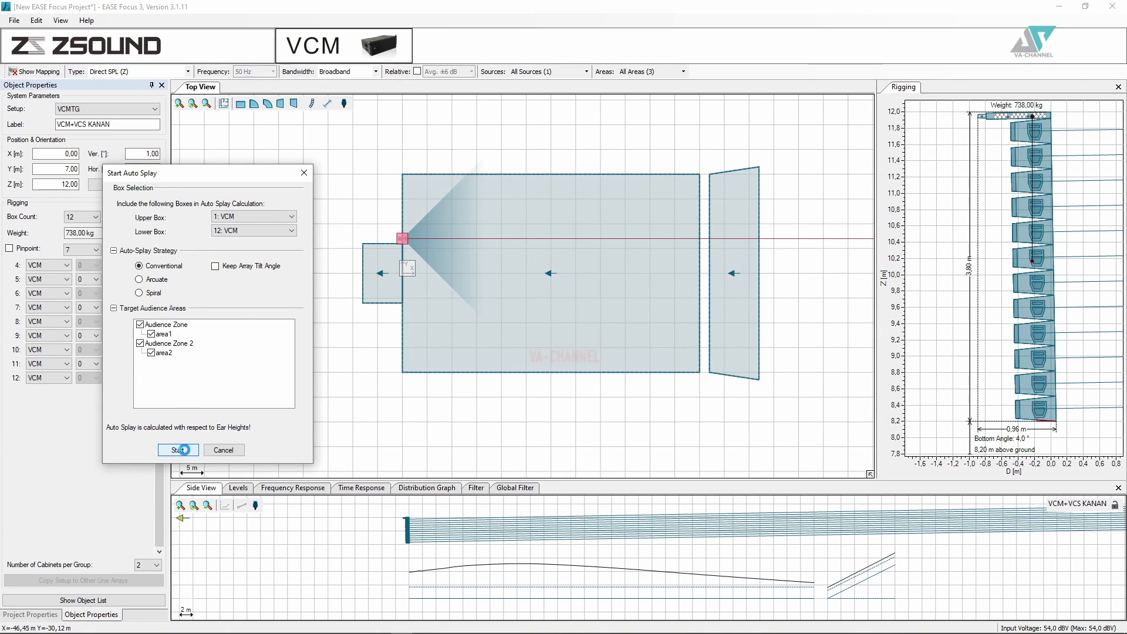
left_click(184, 450)
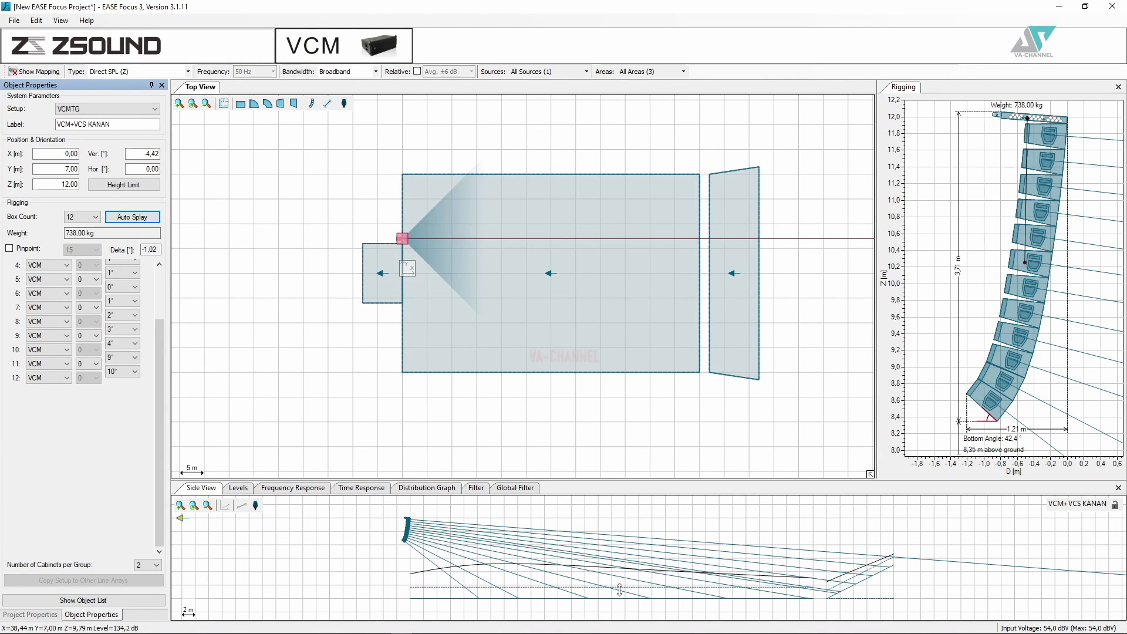
Show the Direct SPL mapping of the audience zones and display the array's level curve over distance
left_click(35, 71)
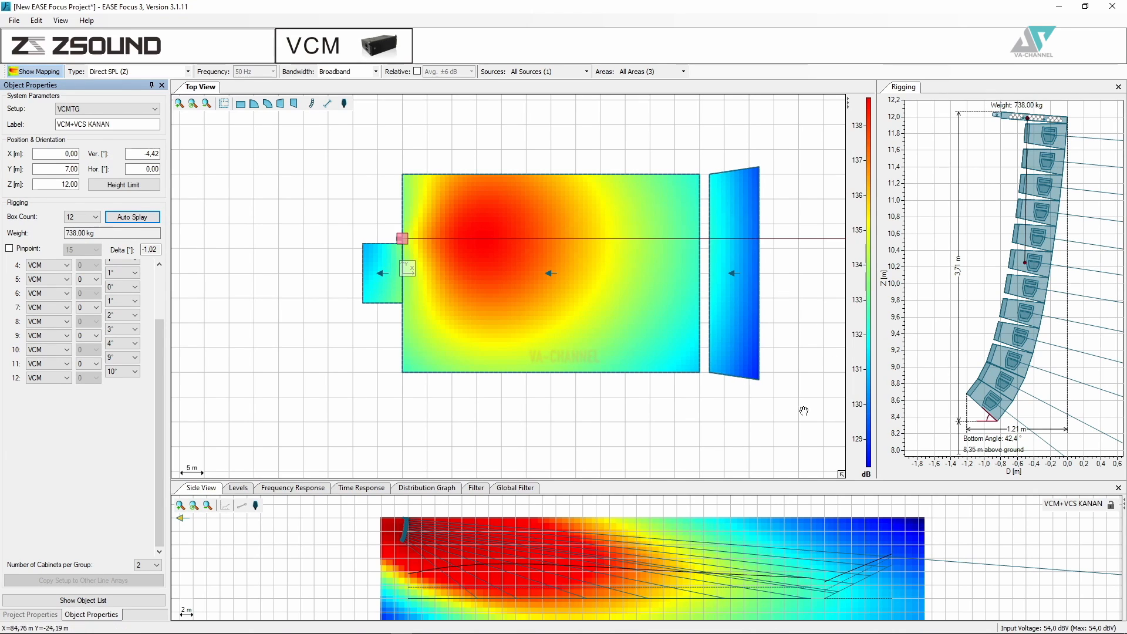
left_click(238, 488)
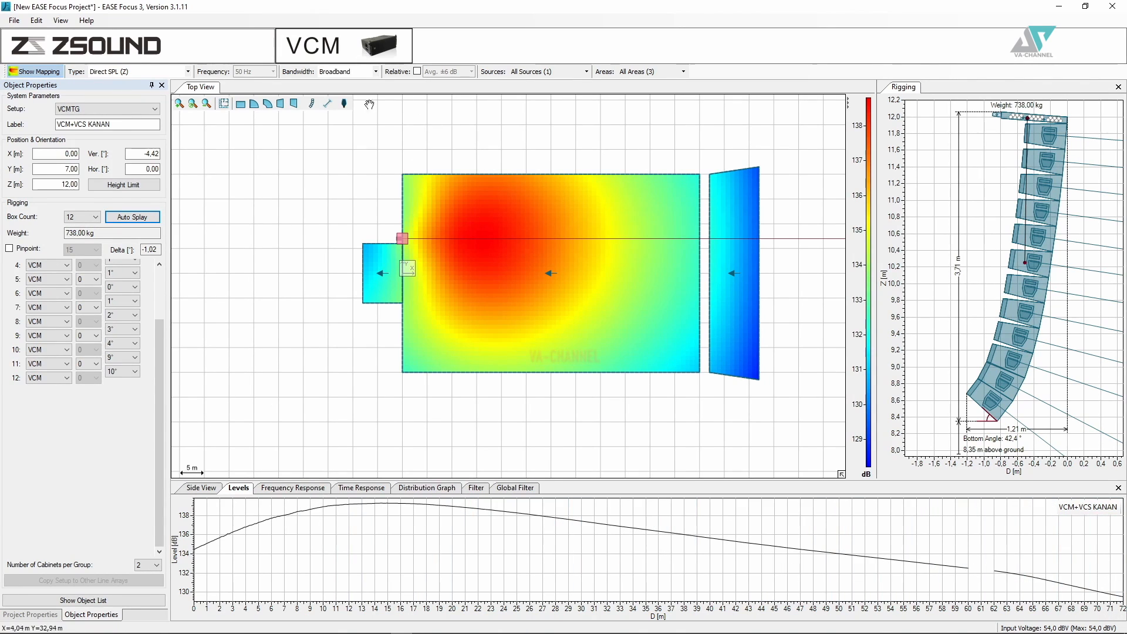
Copy the VCM line array, paste the duplicate at the opposite side of the main audience zone's front, and set its Y position to -7 m
right_click(402, 237)
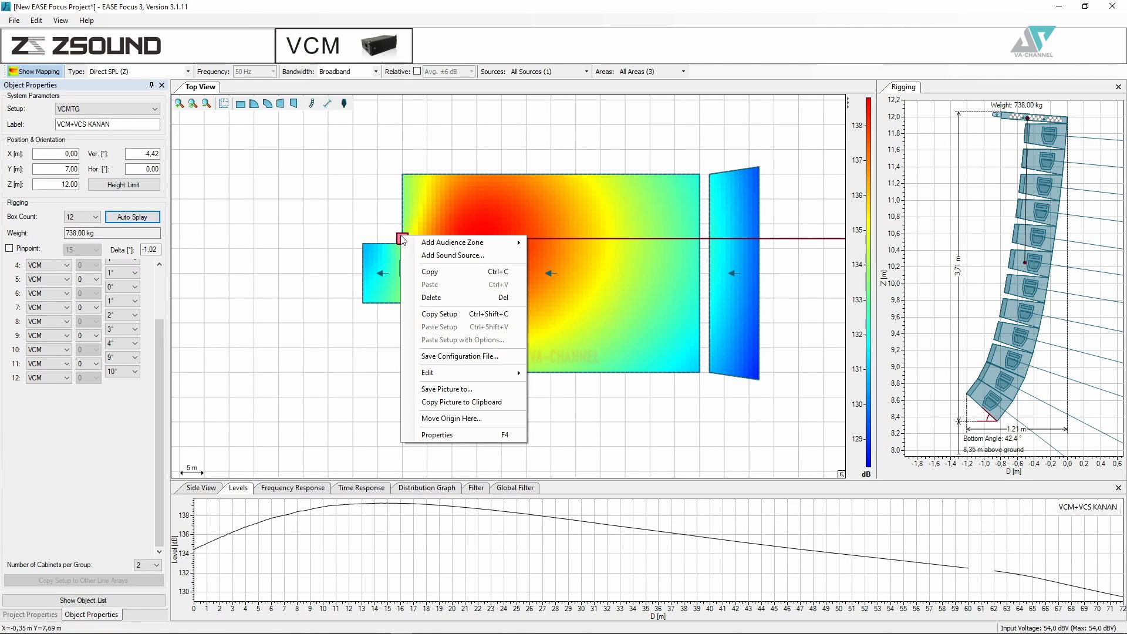
left_click(436, 272)
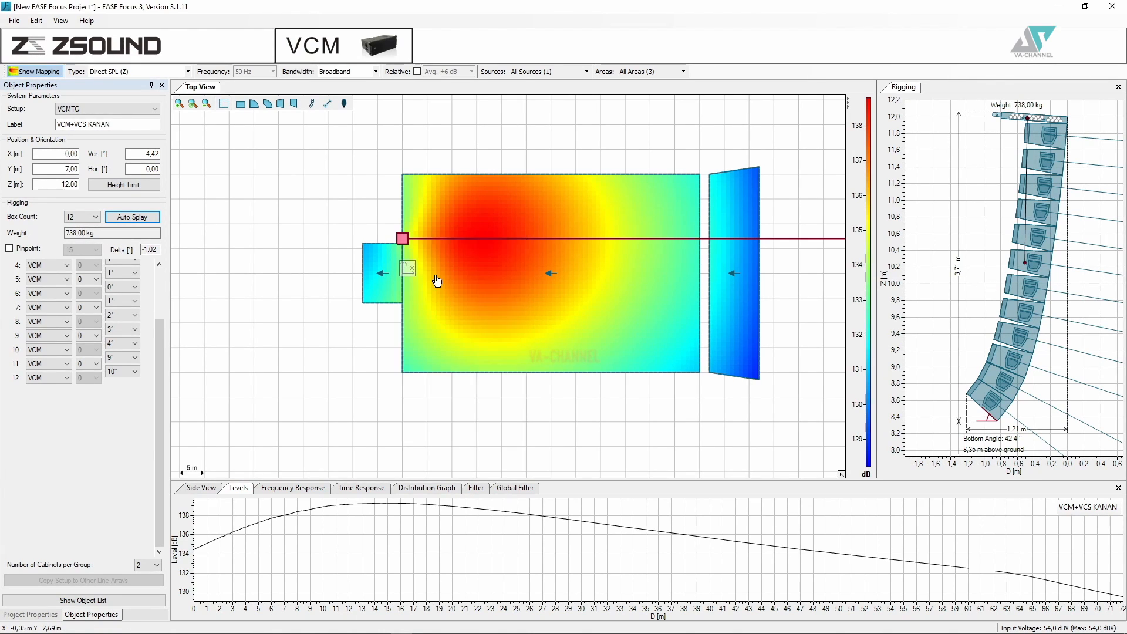
right_click(401, 311)
left_click(428, 363)
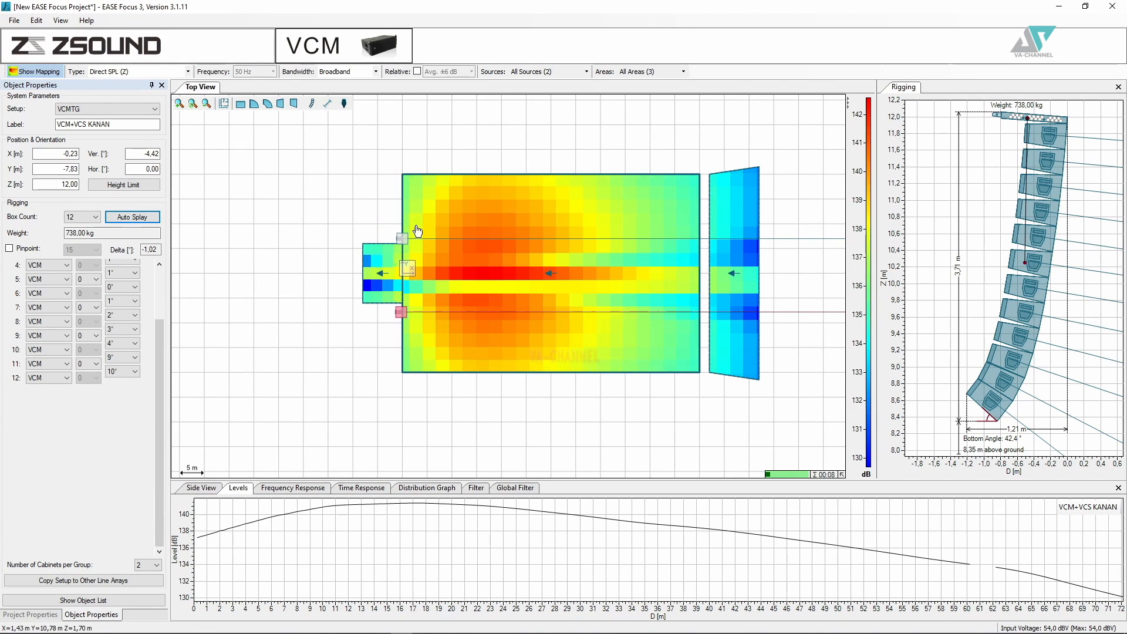
double_click(71, 169)
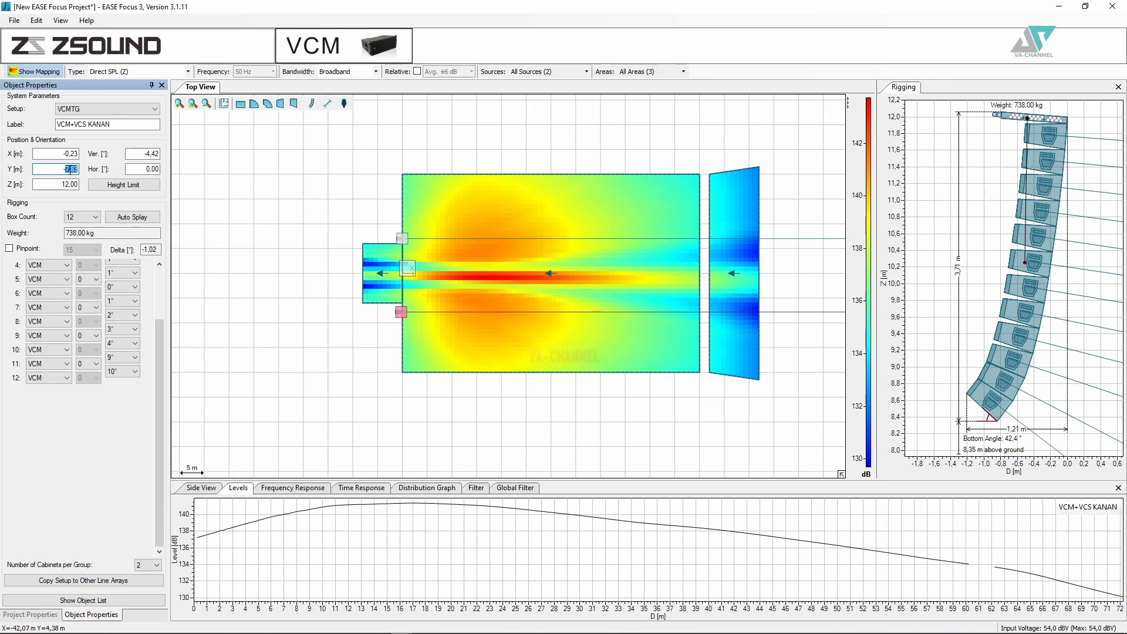
type("-7")
left_click(66, 152)
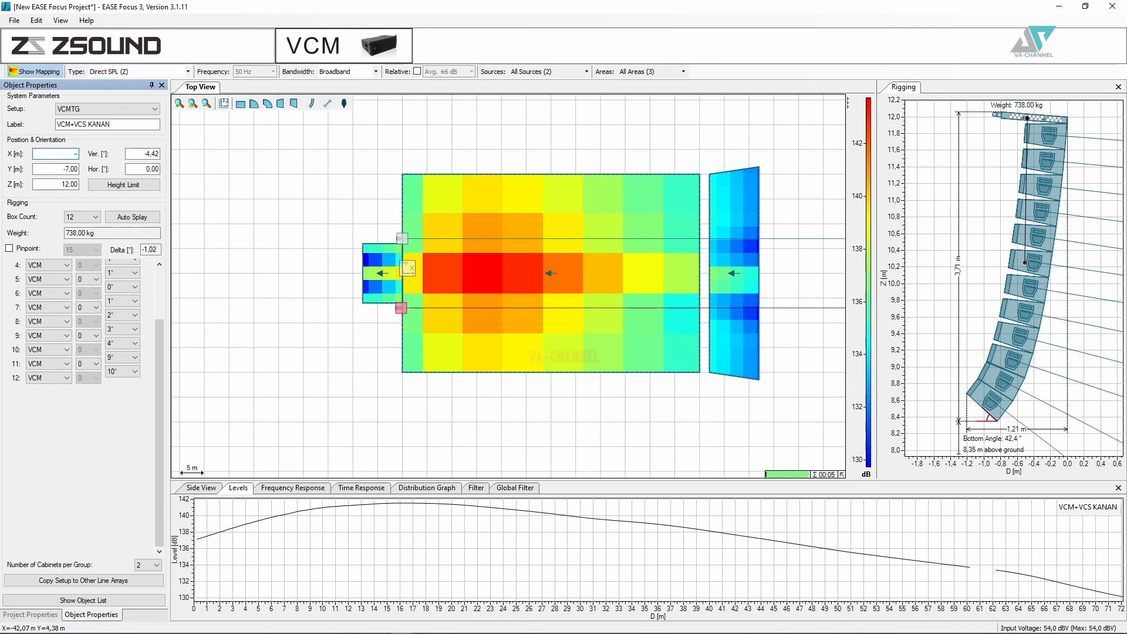
Show the frequency response and place three receivers in the main audience zone at about X 10/Y 7 m, X 57/Y 7.5 m and X 31/Y 0 m
left_click(401, 239)
left_click(411, 244)
left_click(405, 240)
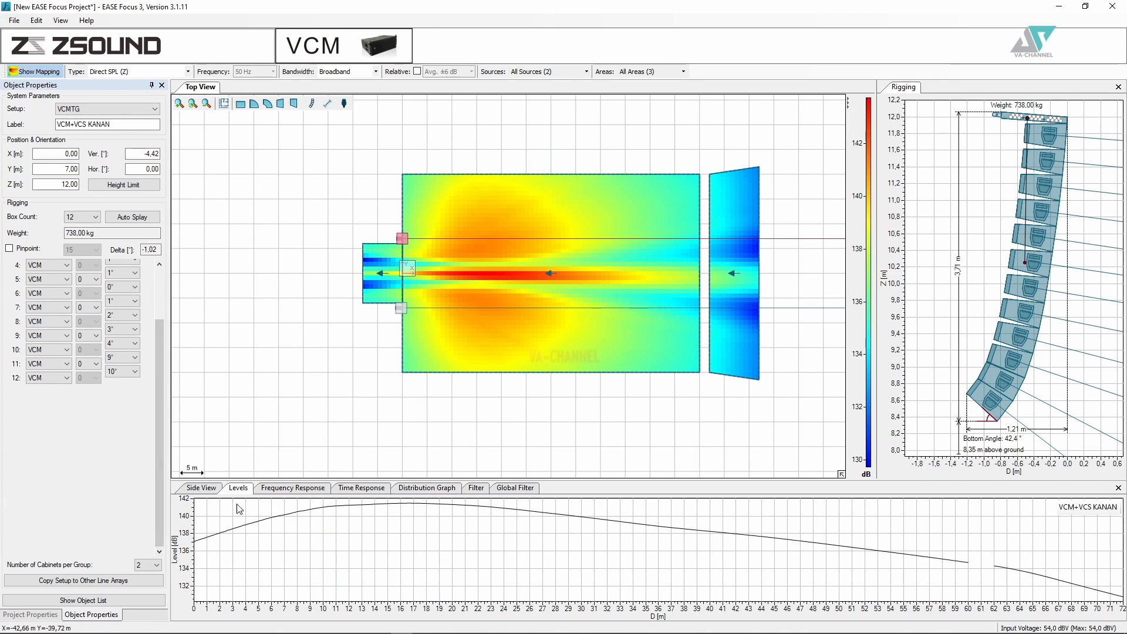
left_click(269, 490)
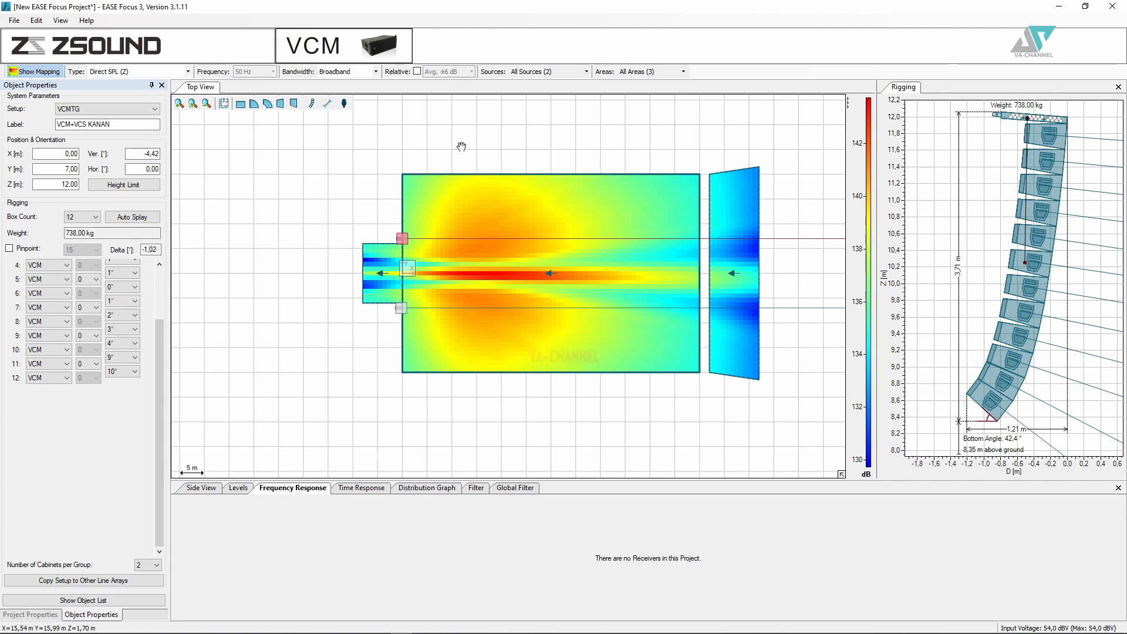
left_click(344, 104)
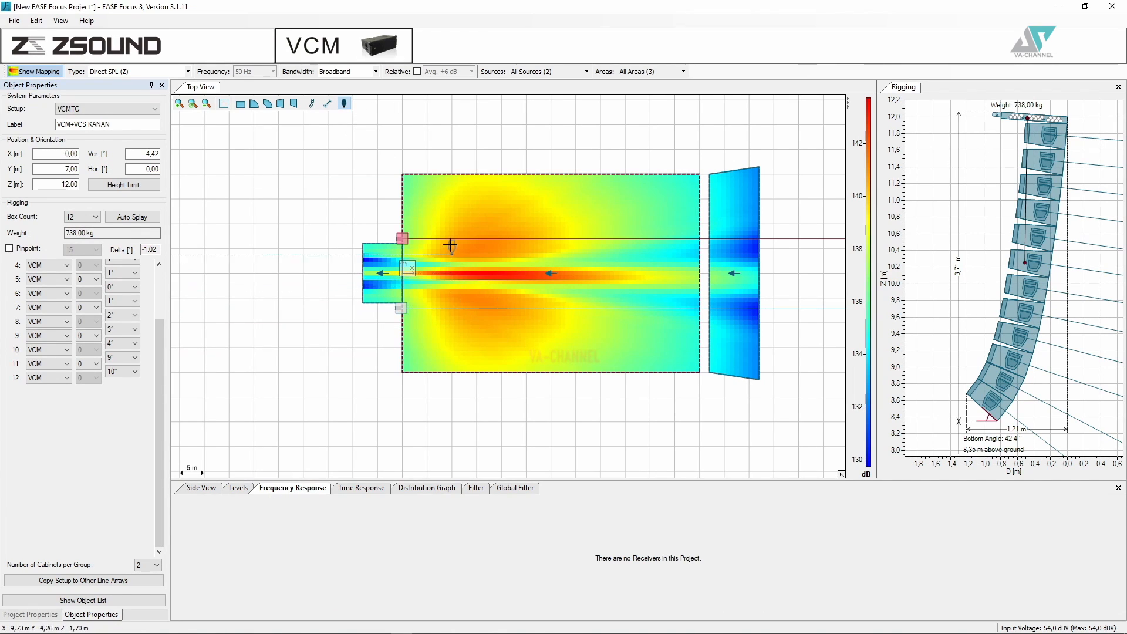
left_click(442, 222)
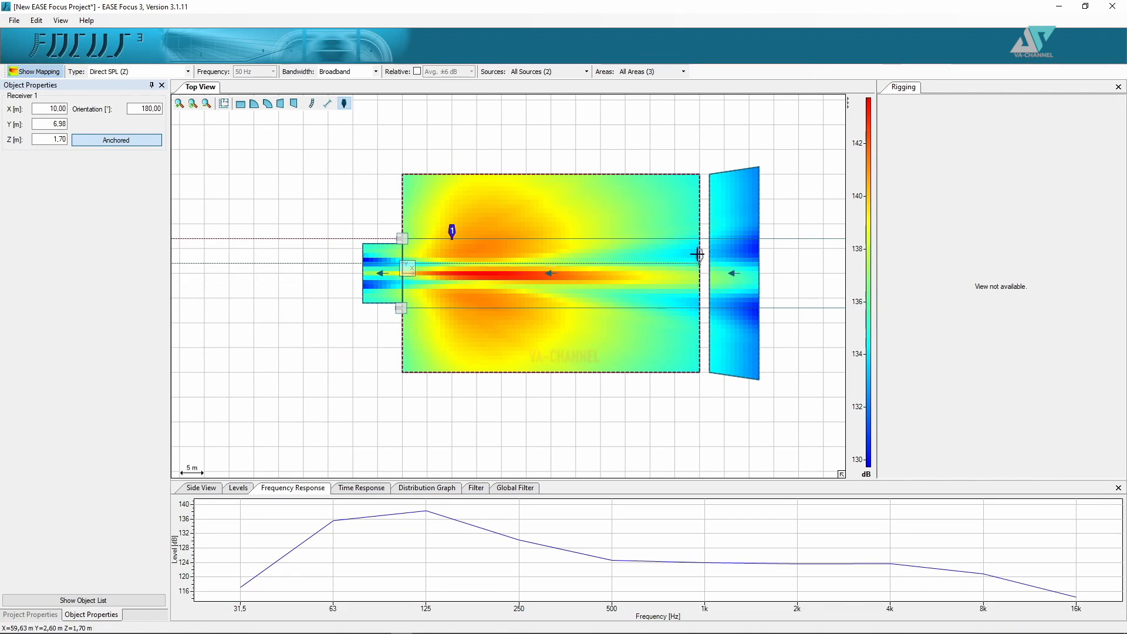
left_click(687, 236)
left_click(345, 103)
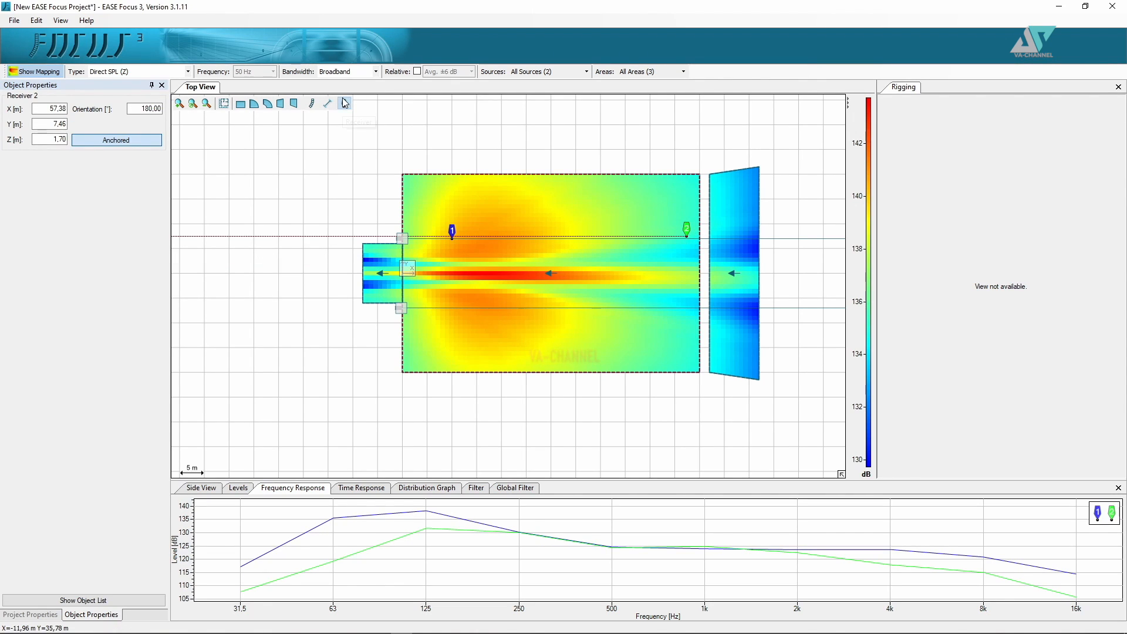
left_click(555, 277)
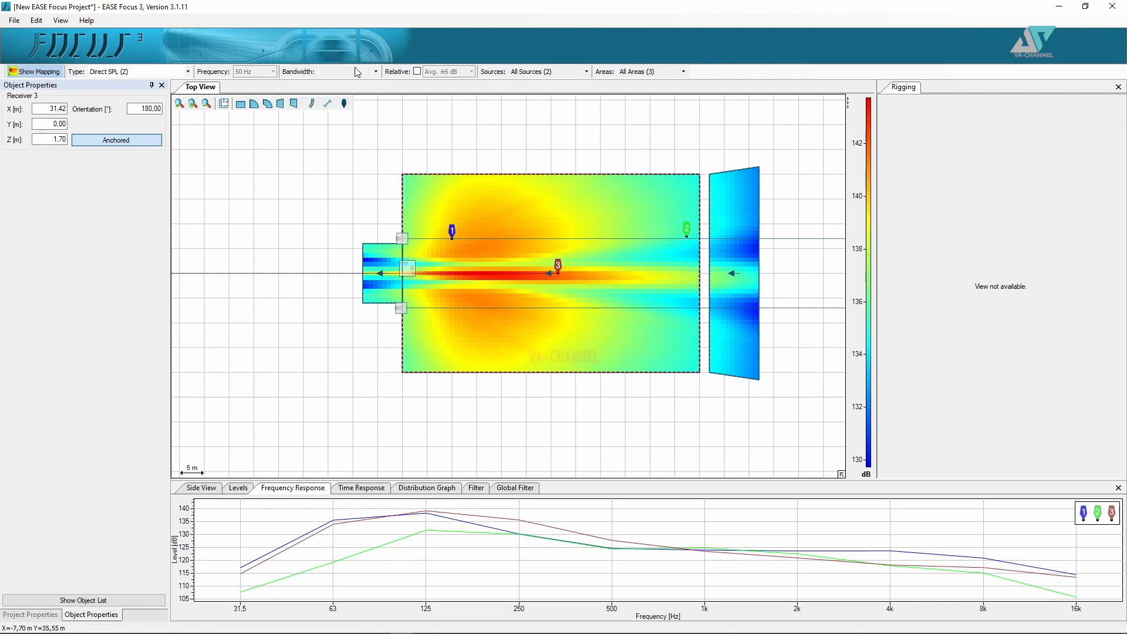
Display the level curve over distance for Audience Zone and set the mapping bandwidth to 1/3 Octave
left_click(238, 488)
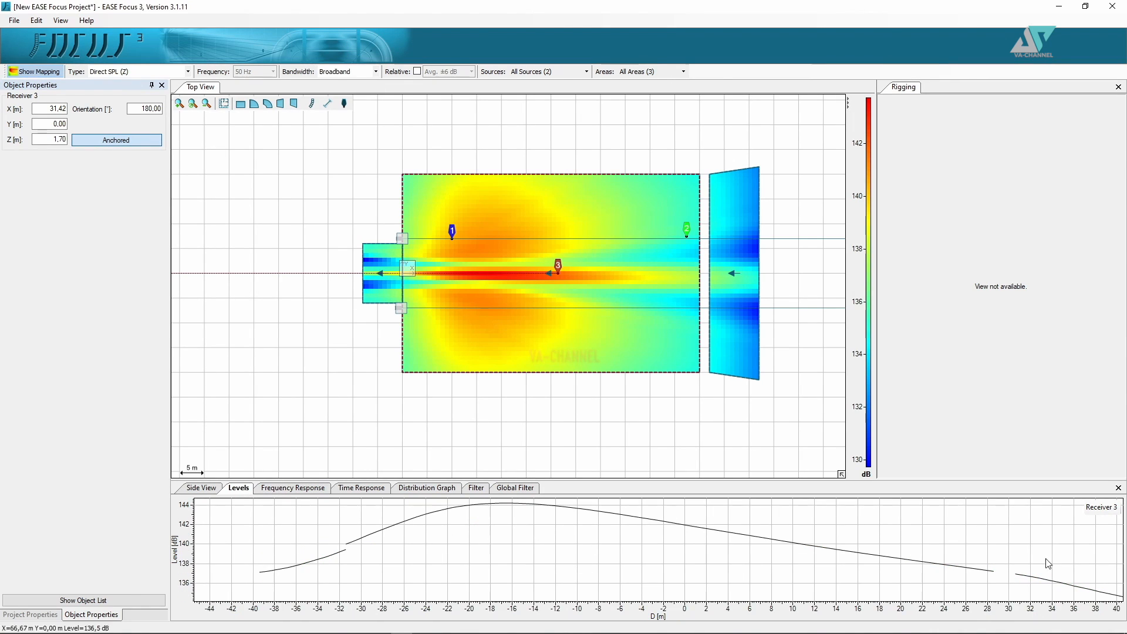
left_click(564, 216)
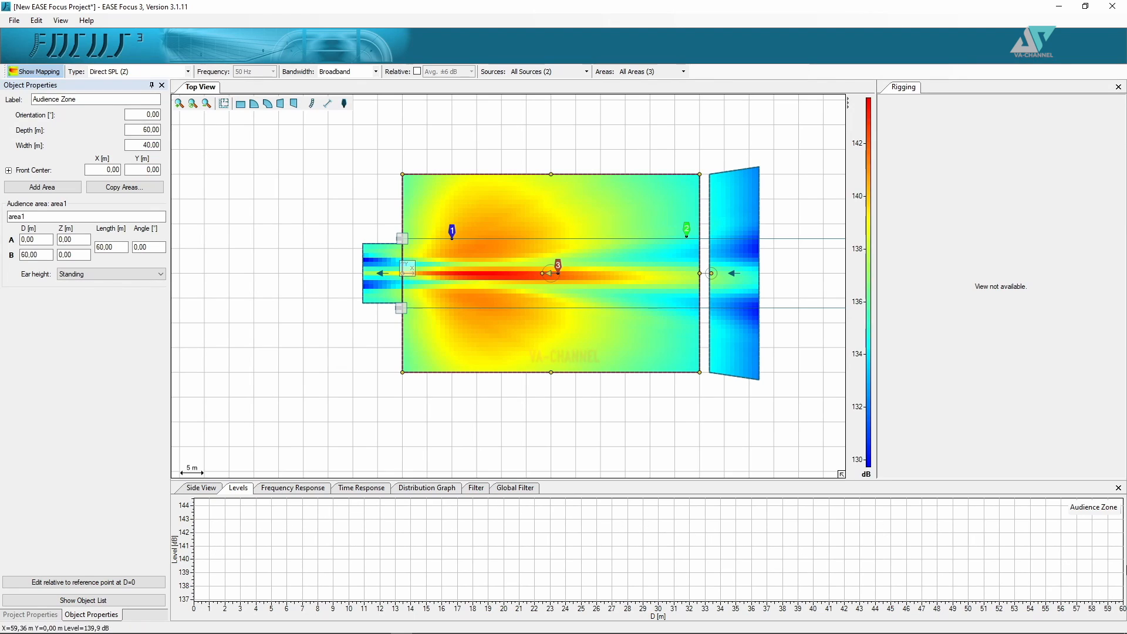
left_click(374, 73)
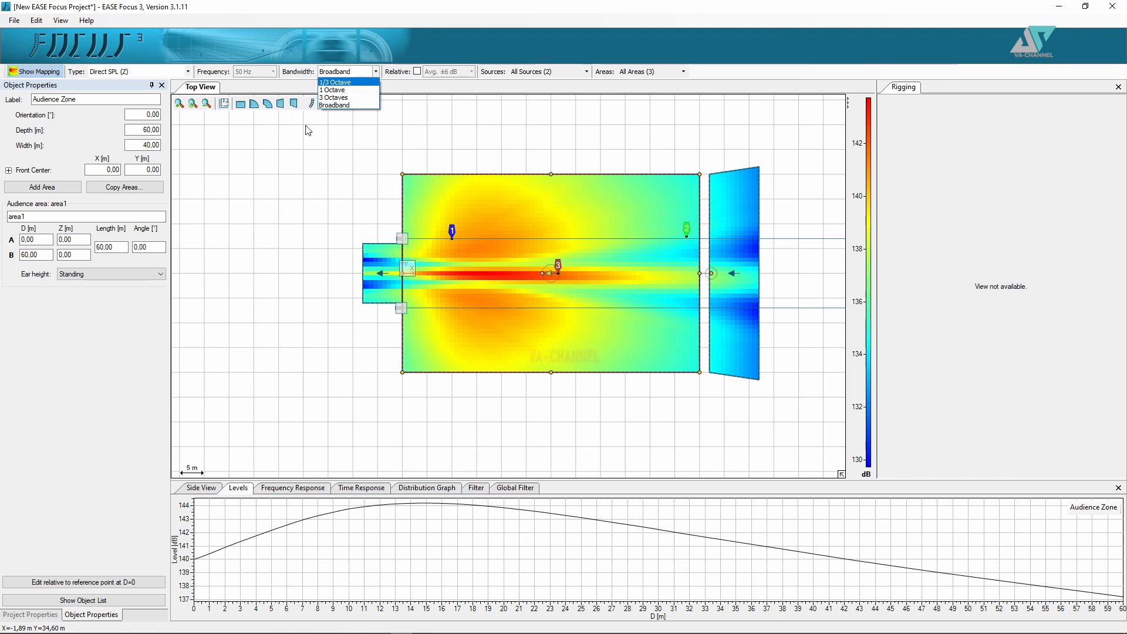
left_click(337, 83)
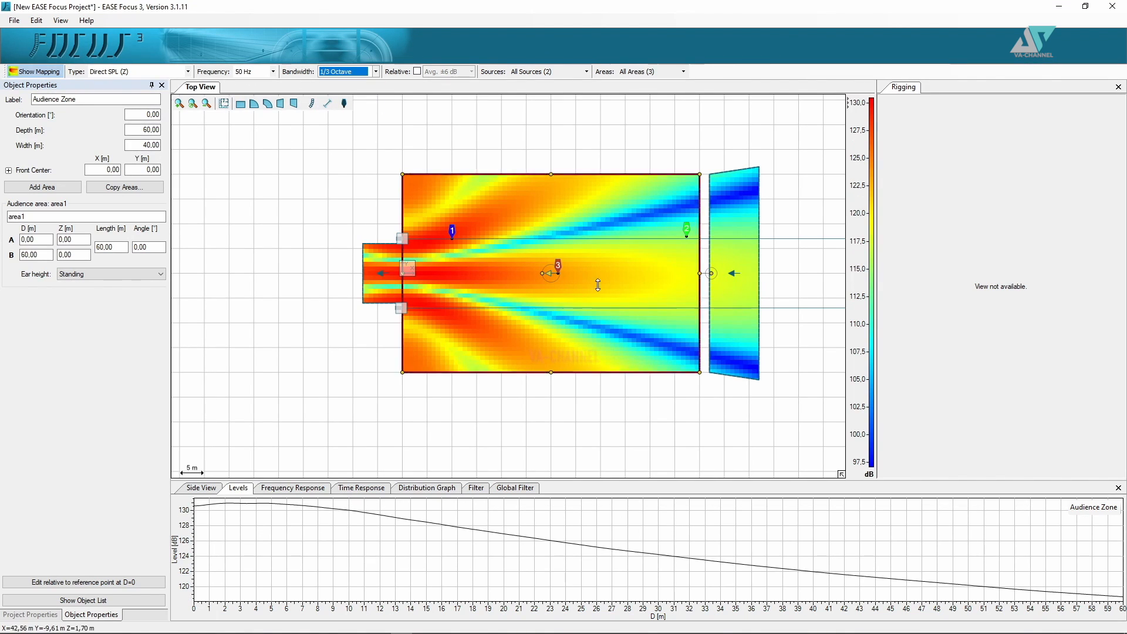
Map the audience zones at 5000 Hz with a 1 Octave bandwidth
left_click(272, 71)
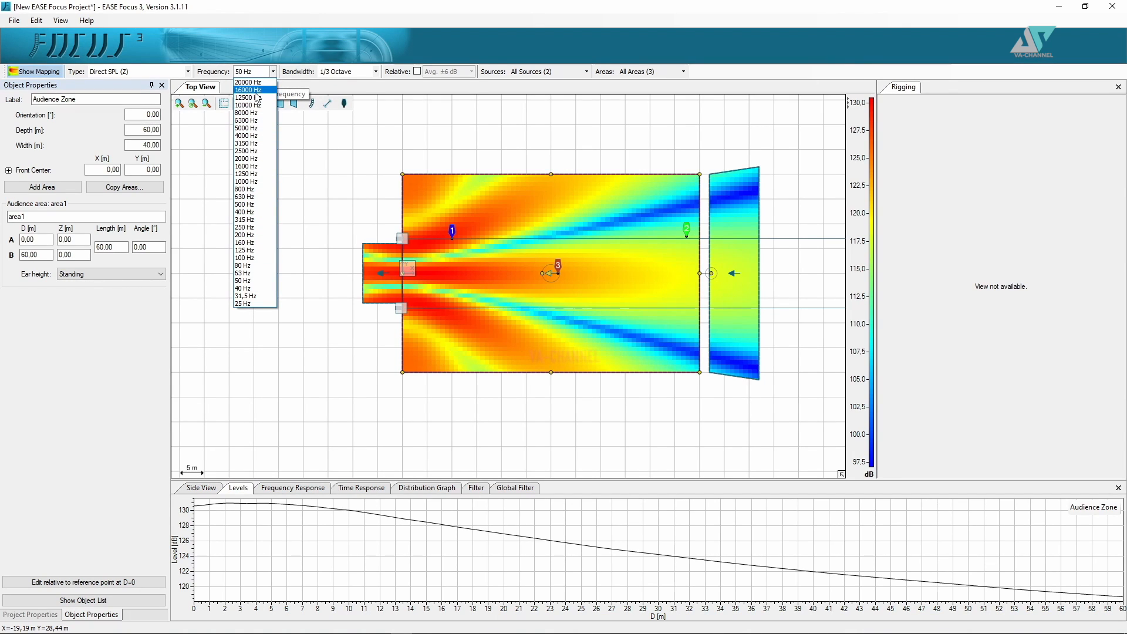
left_click(253, 128)
left_click(376, 72)
left_click(342, 83)
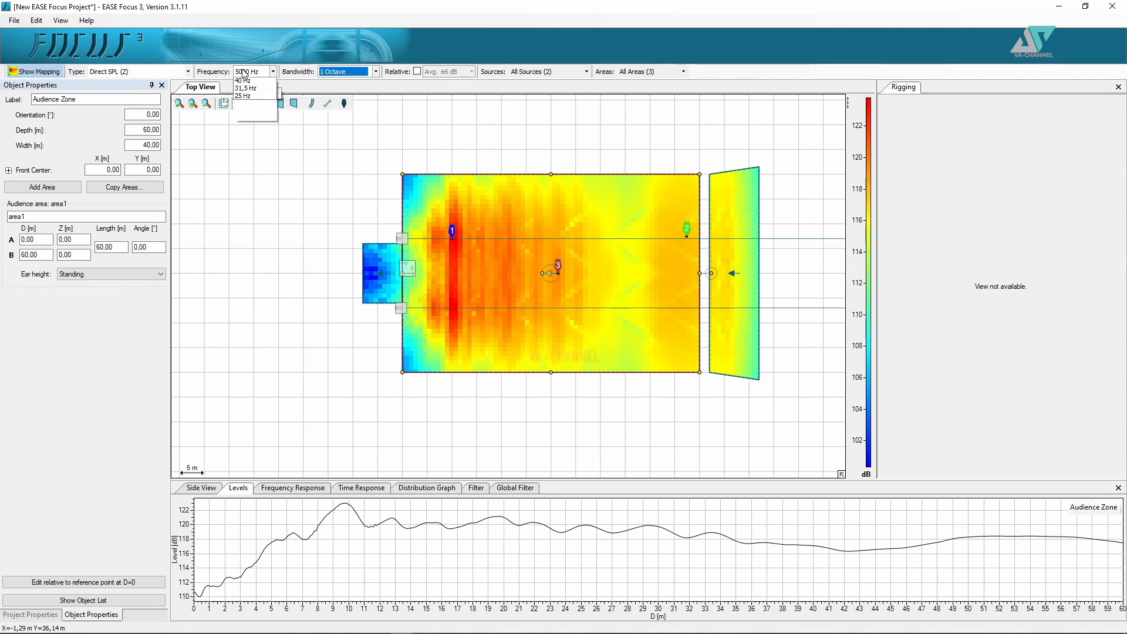
left_click(244, 74)
Widen the mapping bandwidth to 3 Octaves and compare the coverage at 2500 Hz and 1000 Hz
left_click(361, 74)
left_click(361, 74)
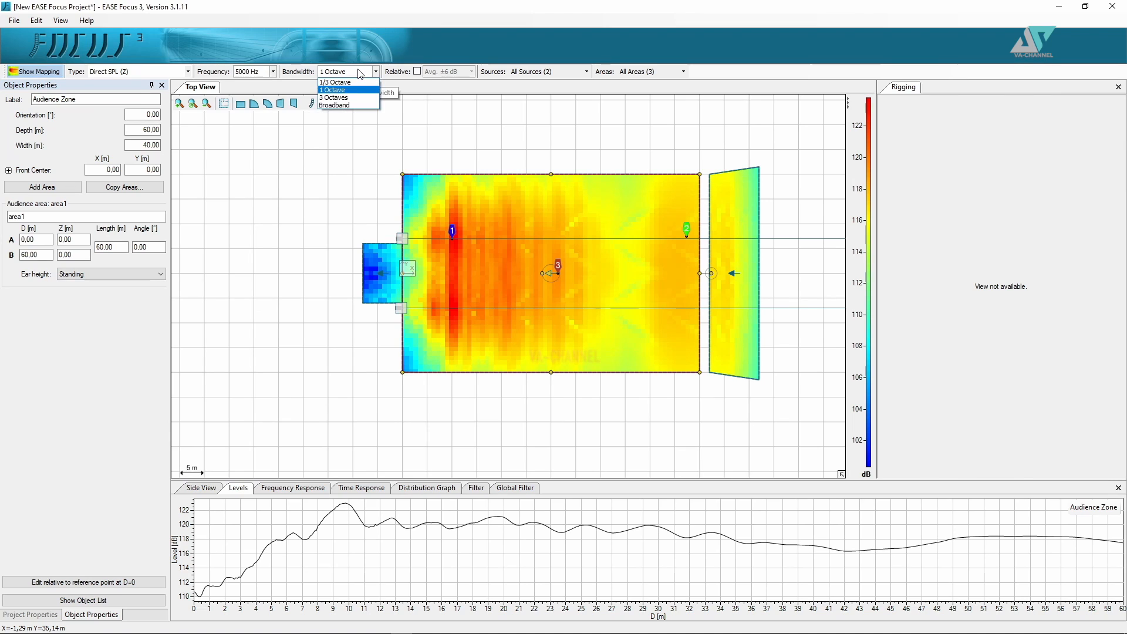
left_click(340, 97)
left_click(250, 72)
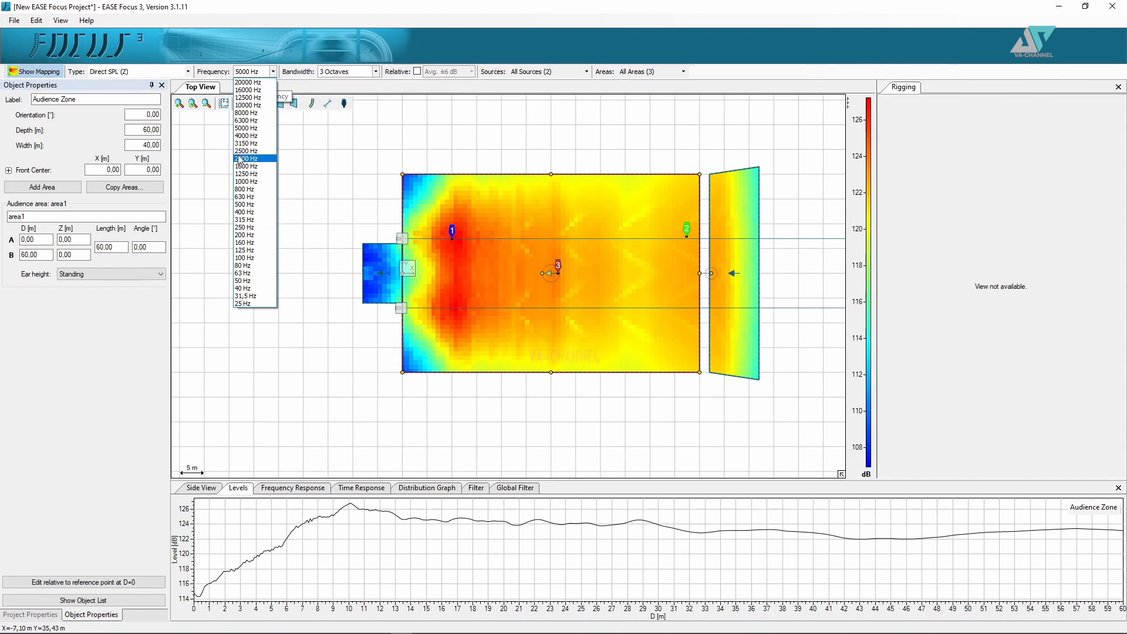
left_click(242, 150)
left_click(255, 73)
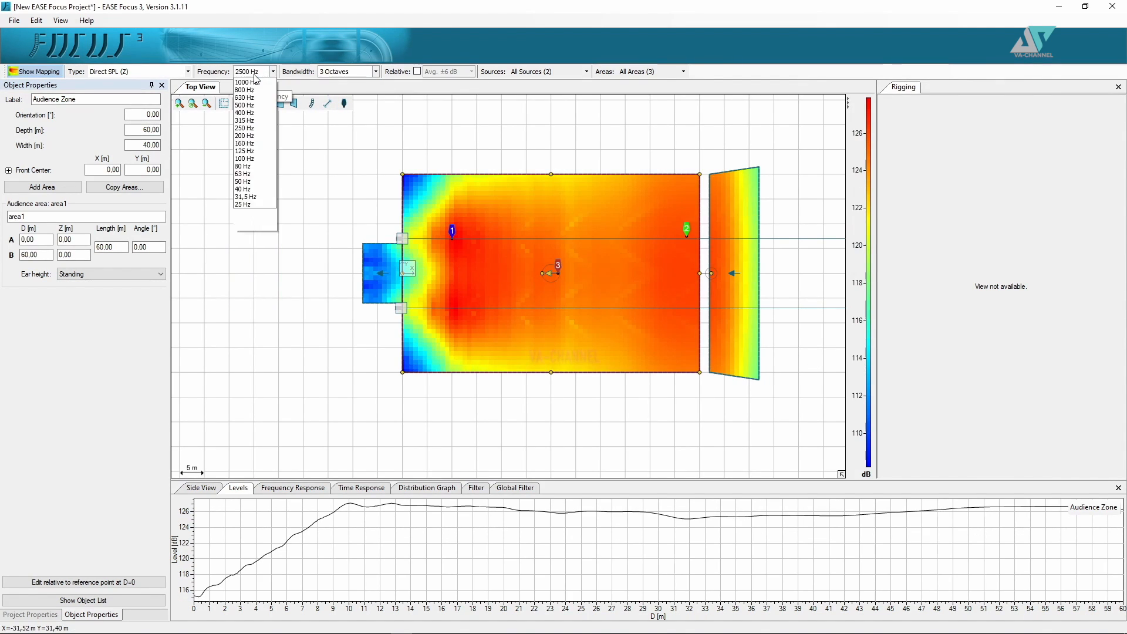
left_click(242, 182)
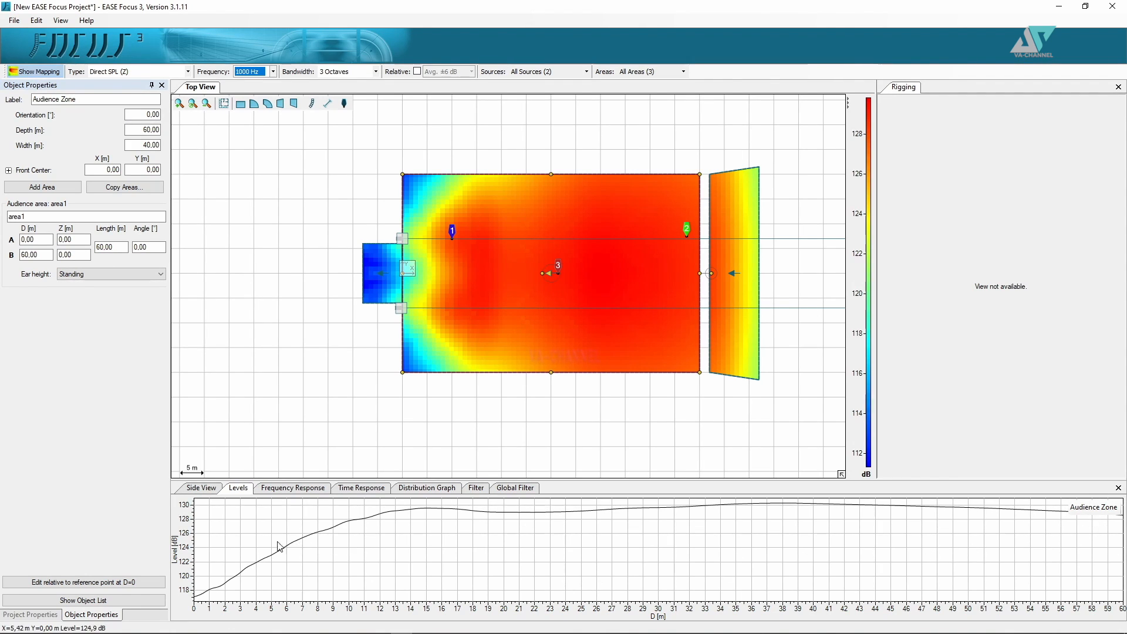
Select the original line array, view the relative mapping with Avg. ±3 dB, and switch back to the absolute mapping
left_click(402, 239)
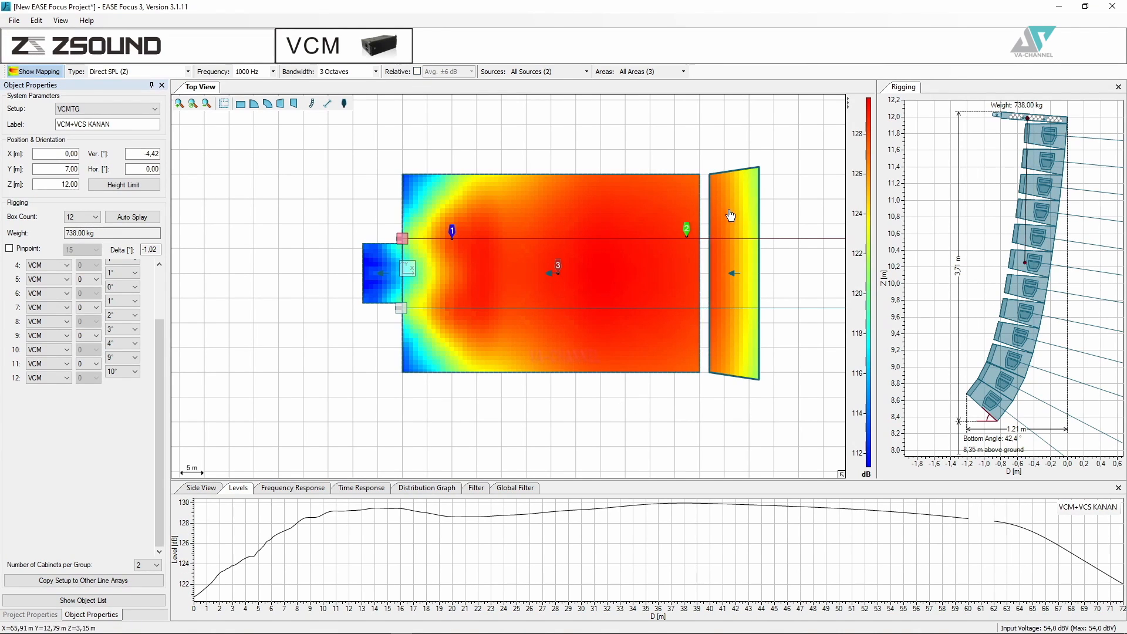
left_click(417, 71)
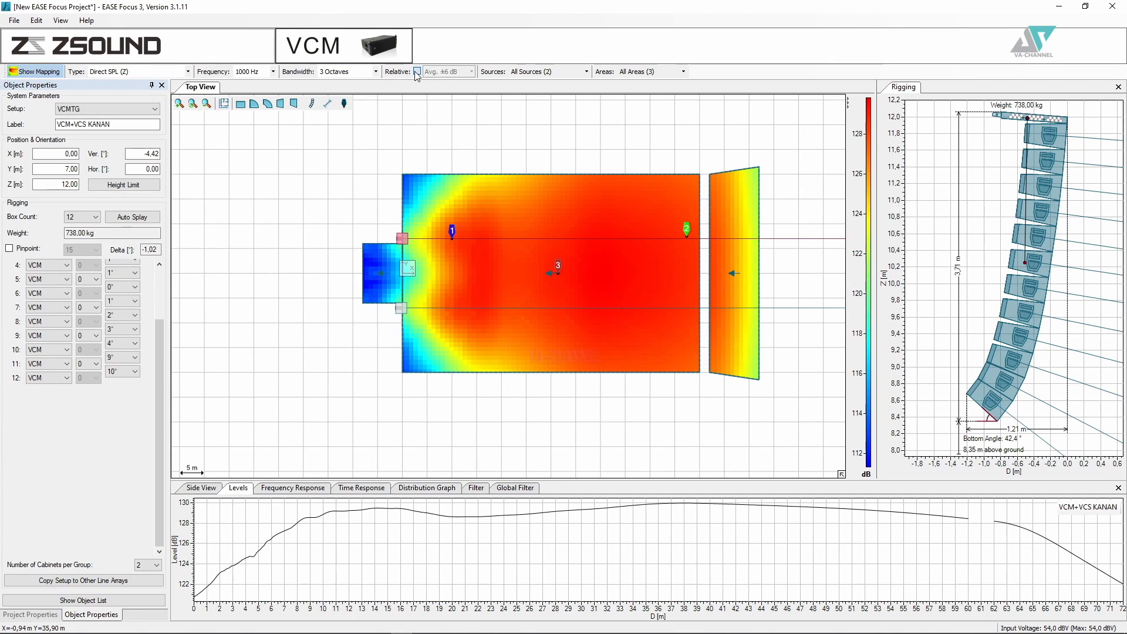
left_click(472, 71)
left_click(434, 84)
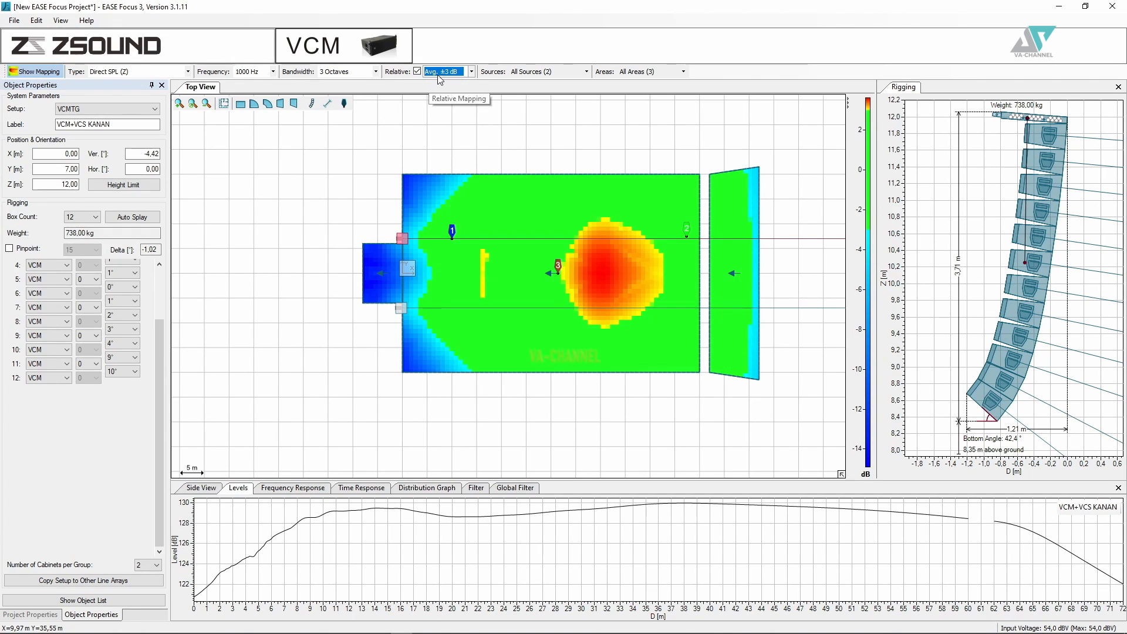
left_click(465, 75)
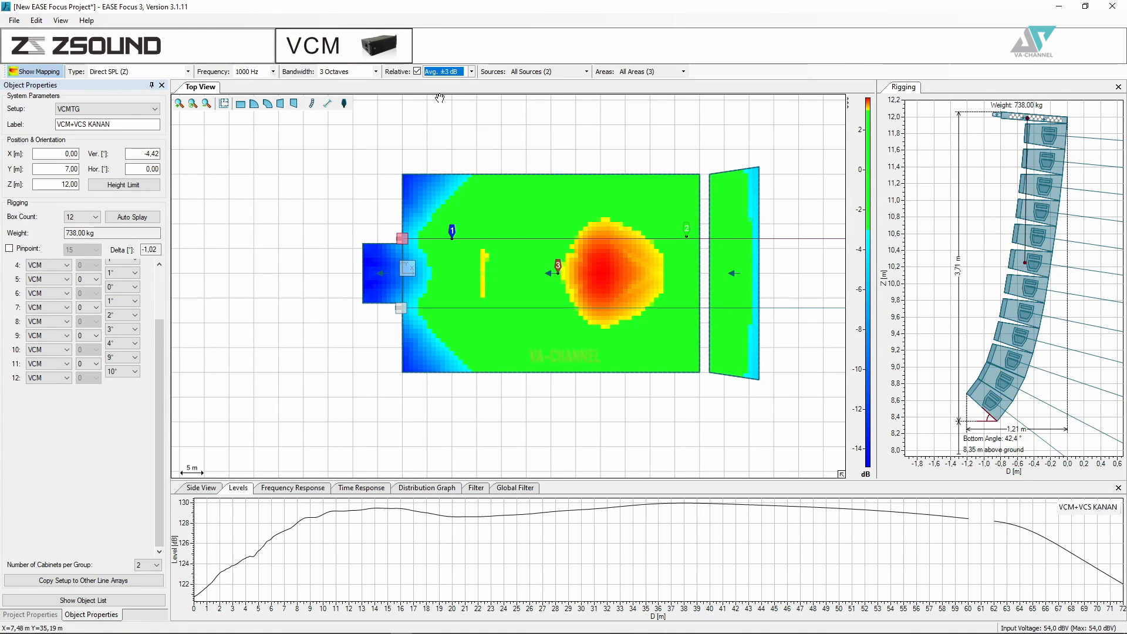
left_click(417, 72)
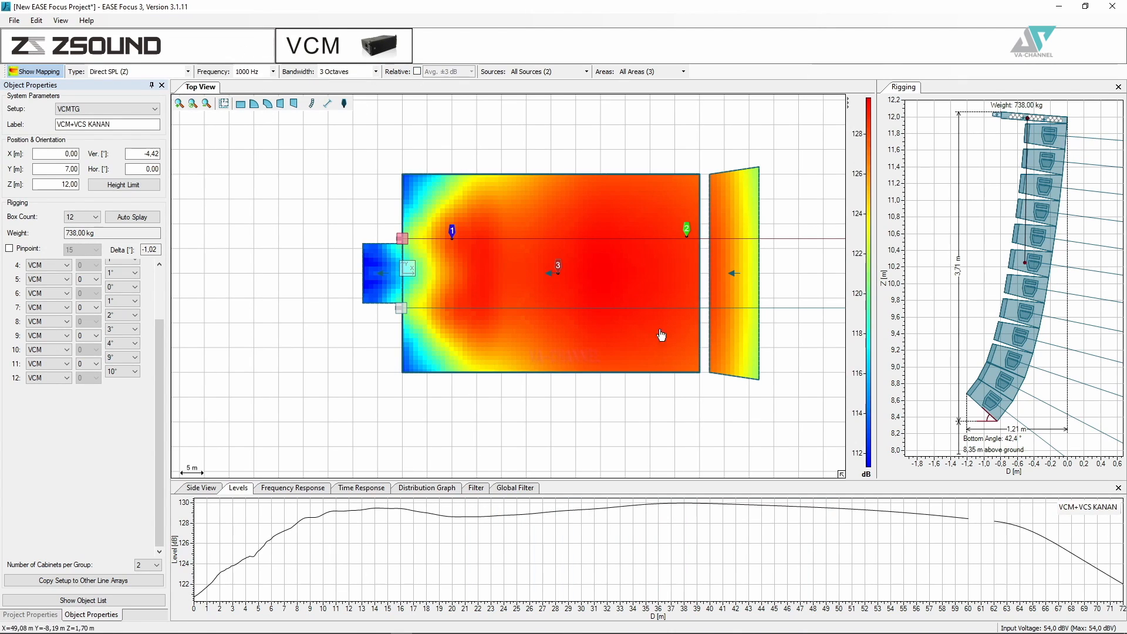
Map the A-weighted direct SPL in Broadband and check the receivers' frequency response and the array's level curve
left_click(127, 71)
left_click(152, 90)
left_click(347, 71)
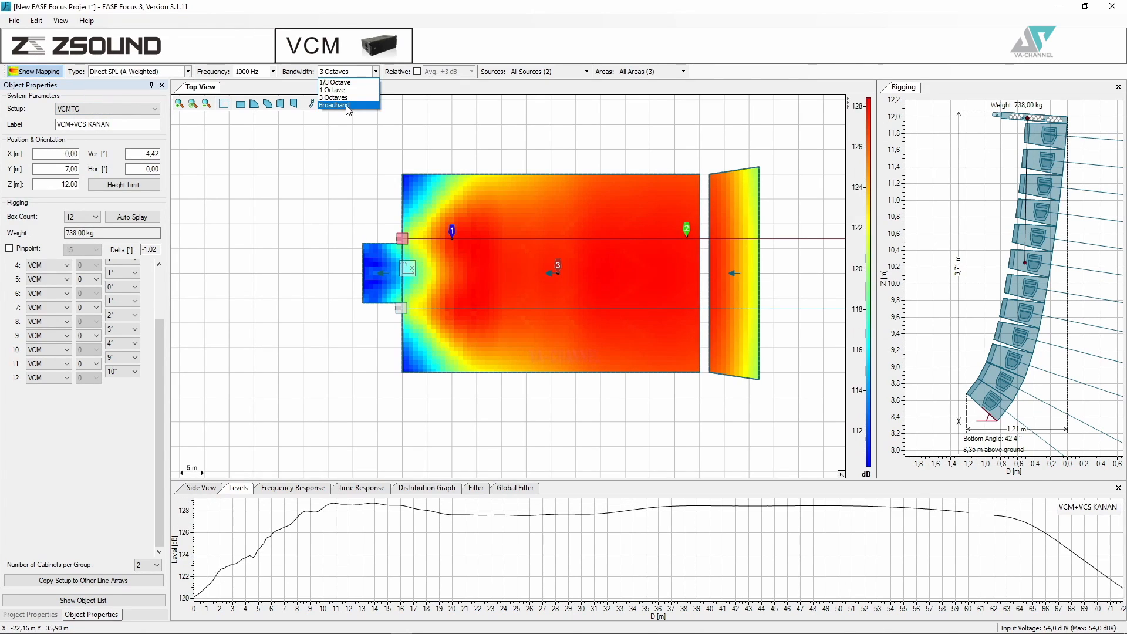
left_click(348, 106)
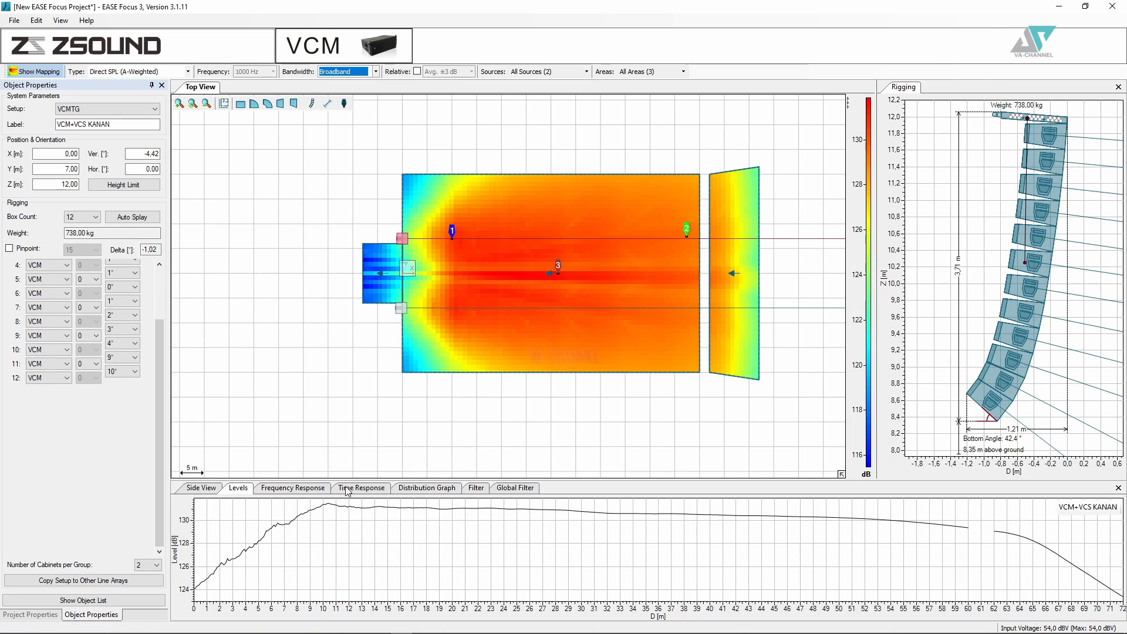
left_click(290, 487)
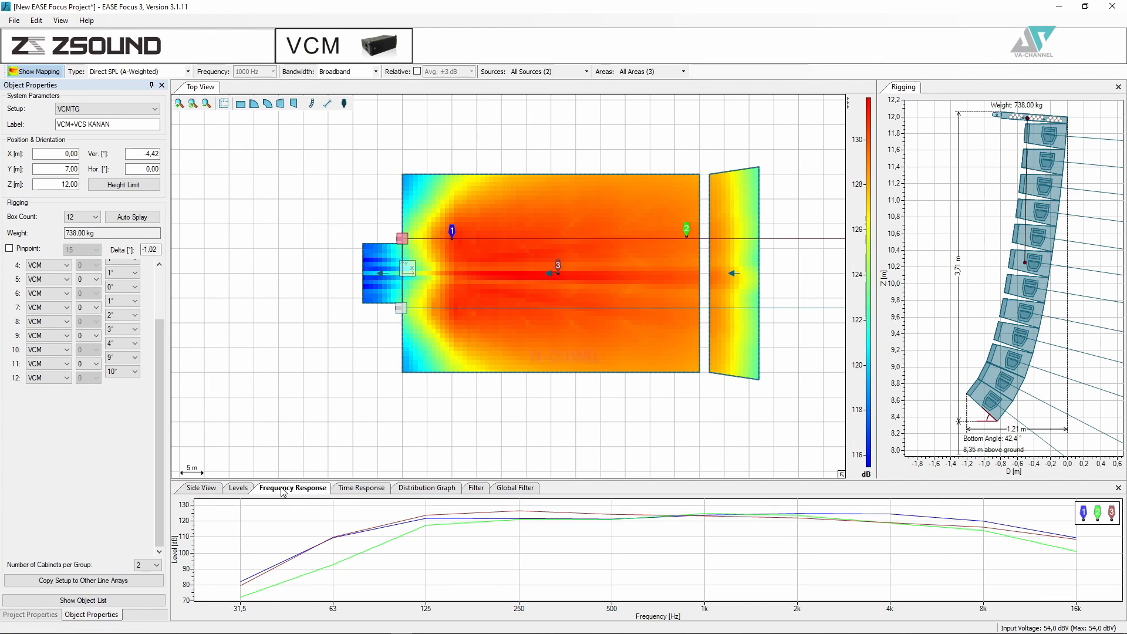
left_click(239, 489)
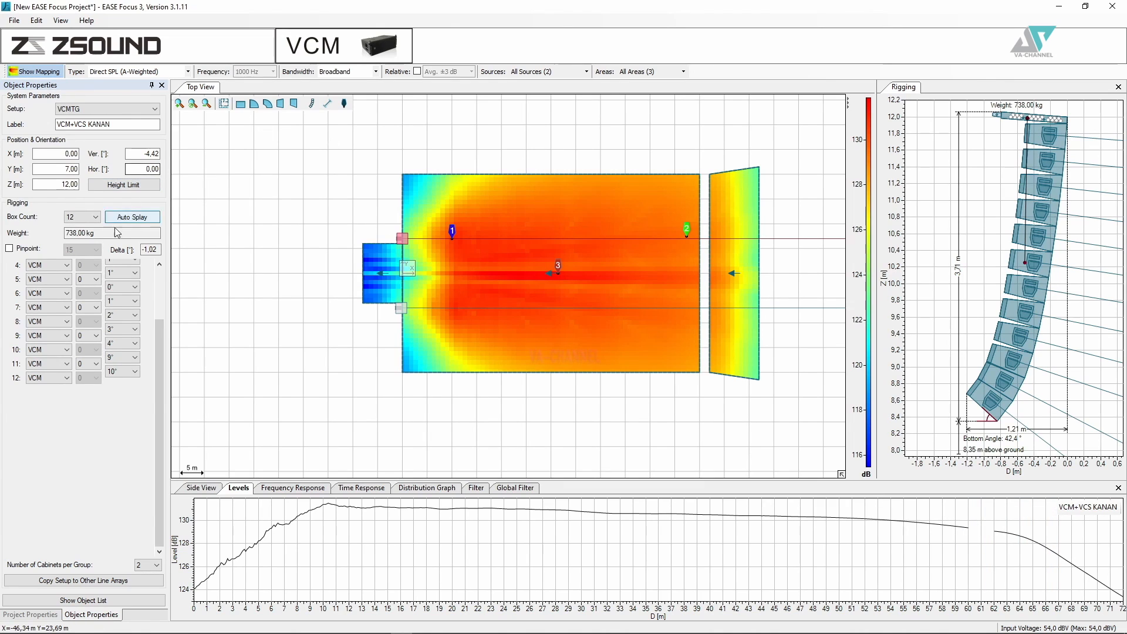
Map the S/N Ratio and examine the side view, frequency response, time response and level distribution graph
left_click(111, 72)
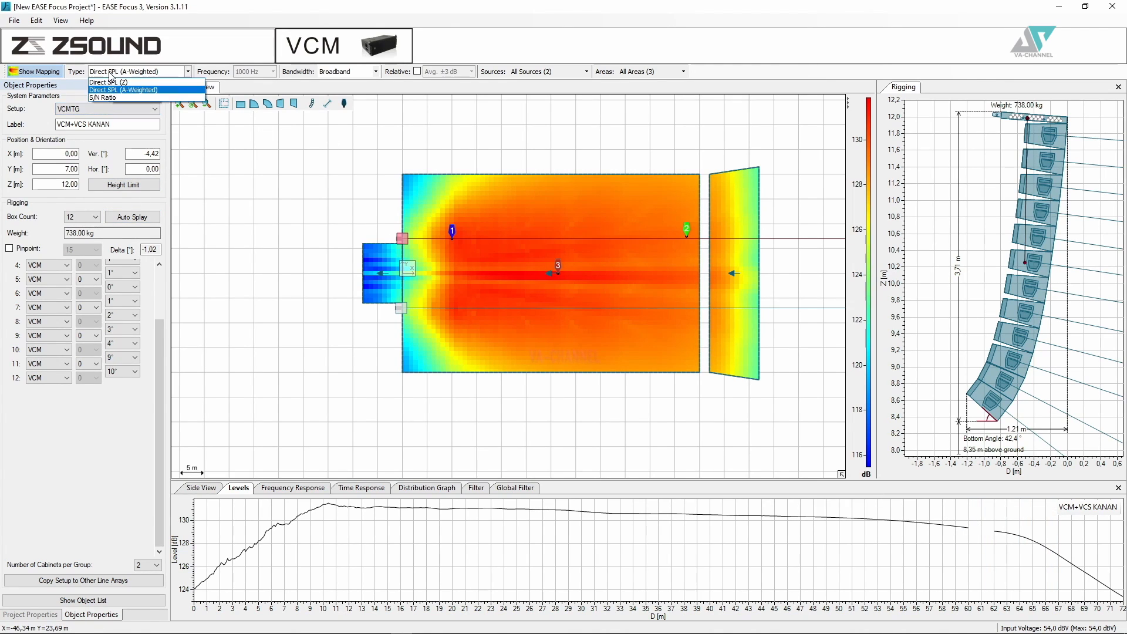
left_click(107, 97)
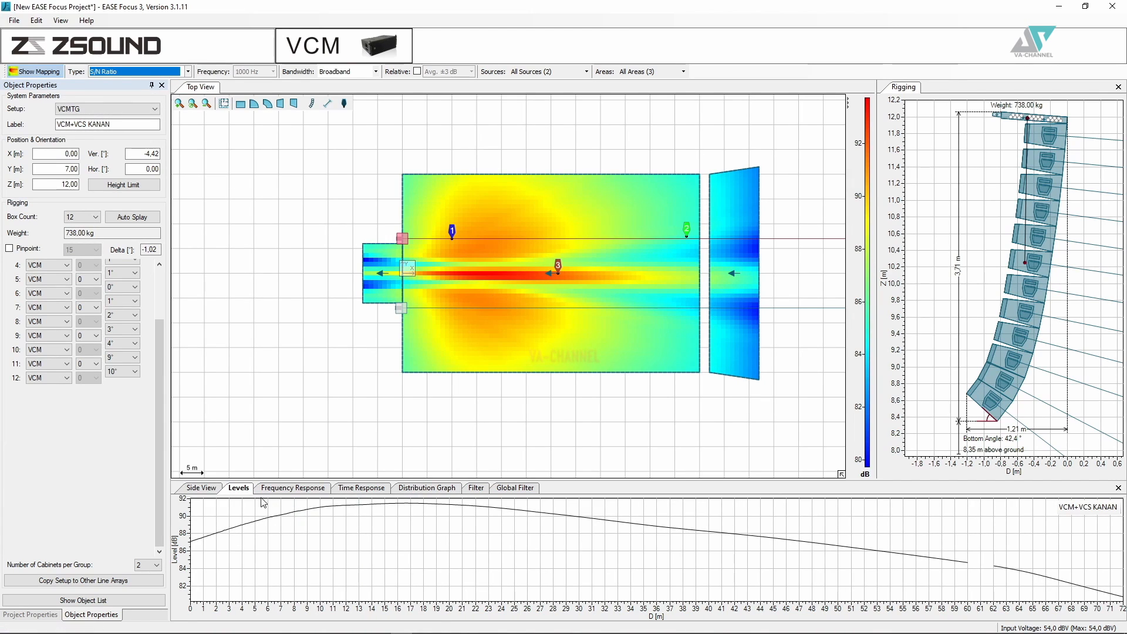
left_click(210, 488)
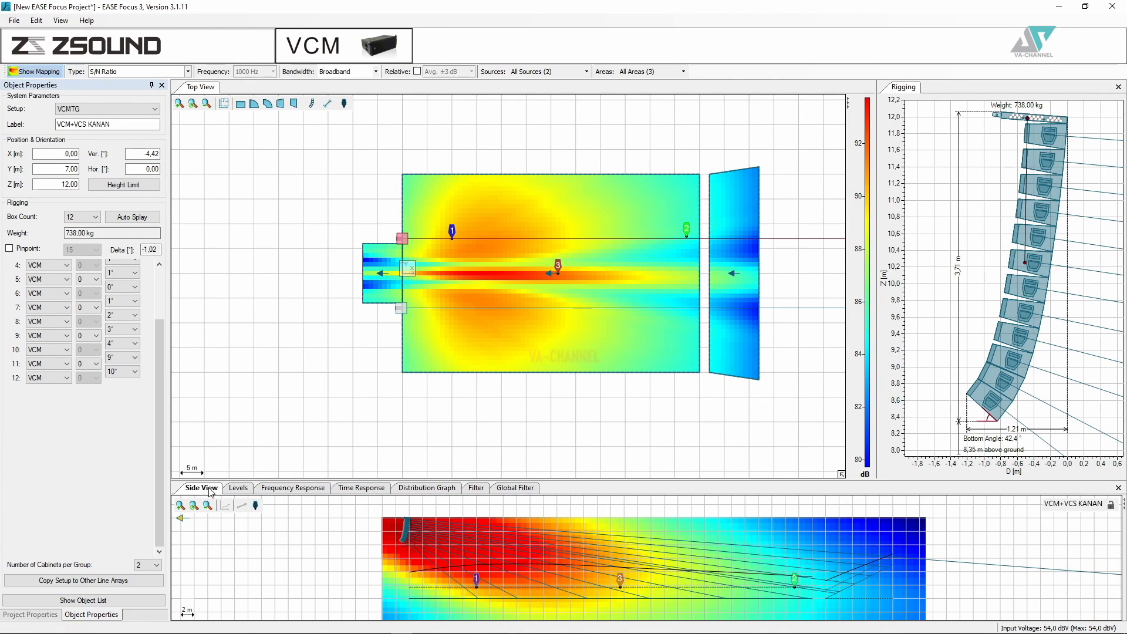
left_click(281, 490)
left_click(358, 488)
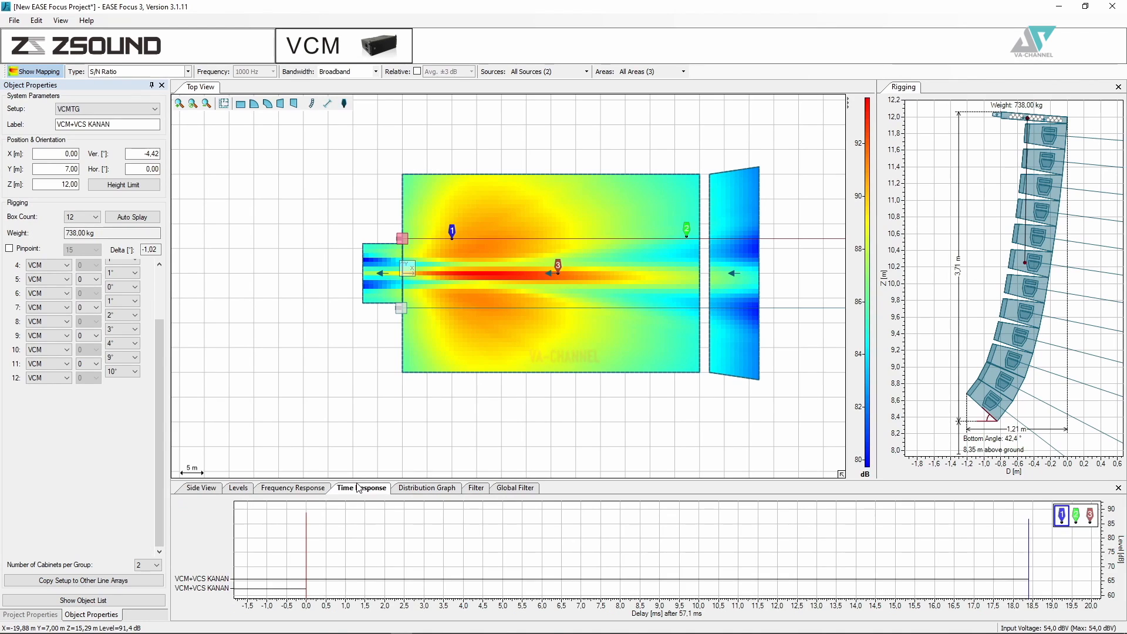
left_click(431, 490)
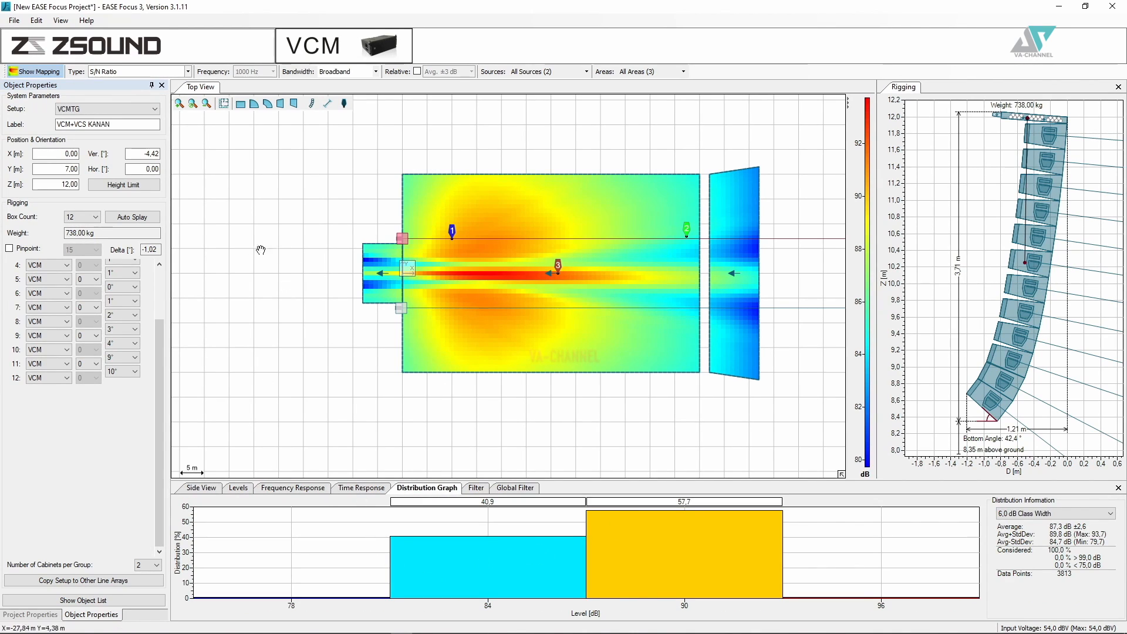
Map the A-weighted direct SPL and set the distribution graph's class width to 3,0 dB
left_click(124, 71)
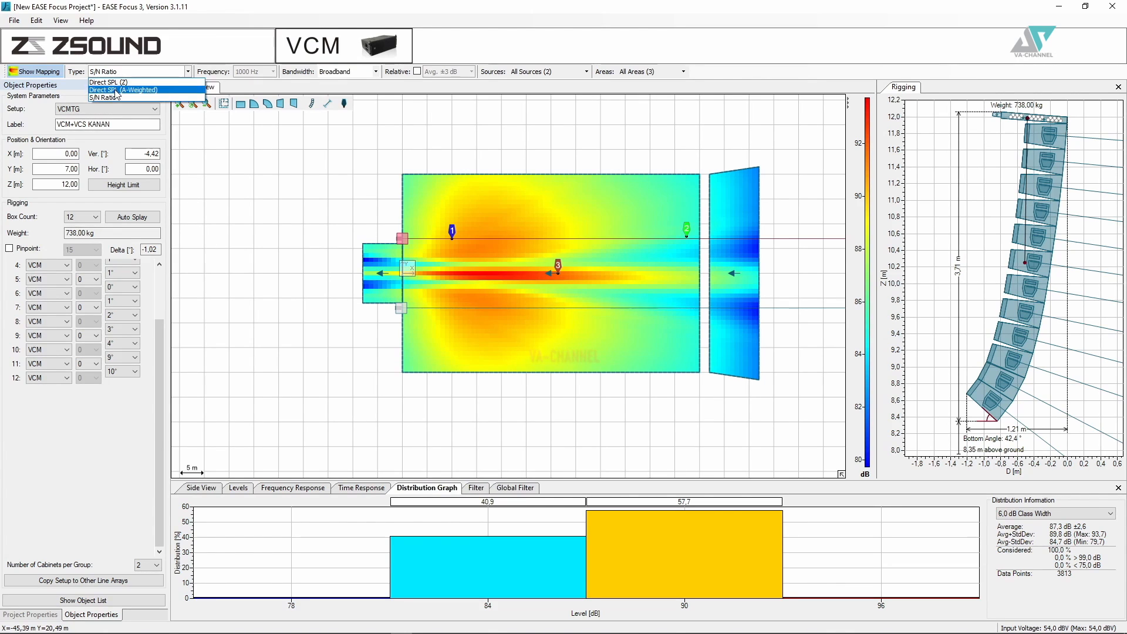
left_click(117, 93)
left_click(768, 560)
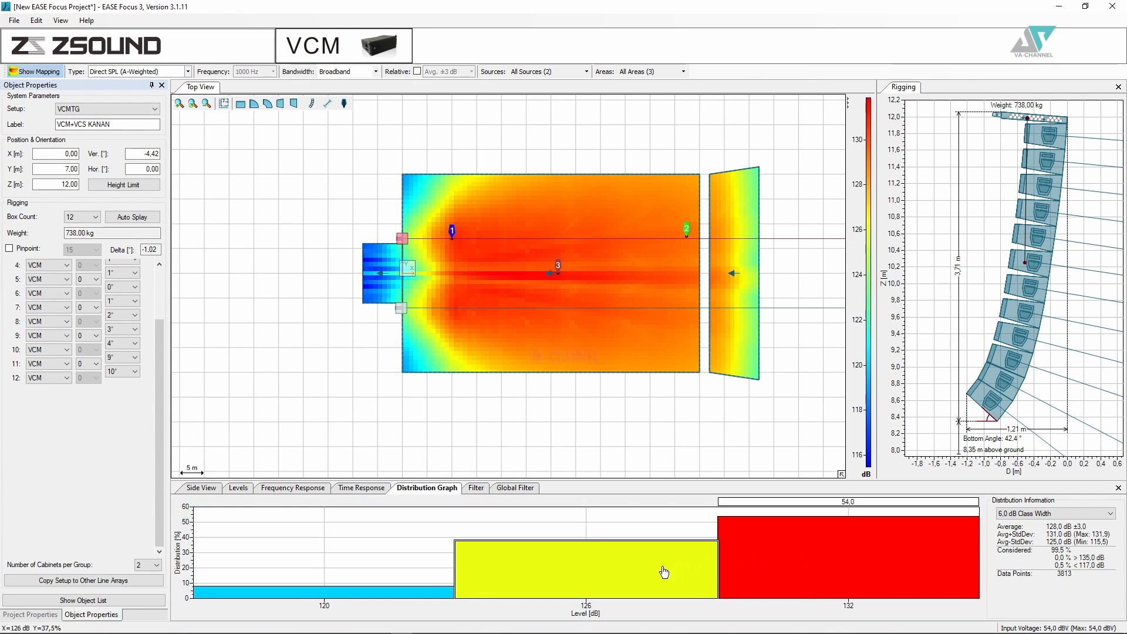
left_click(1045, 514)
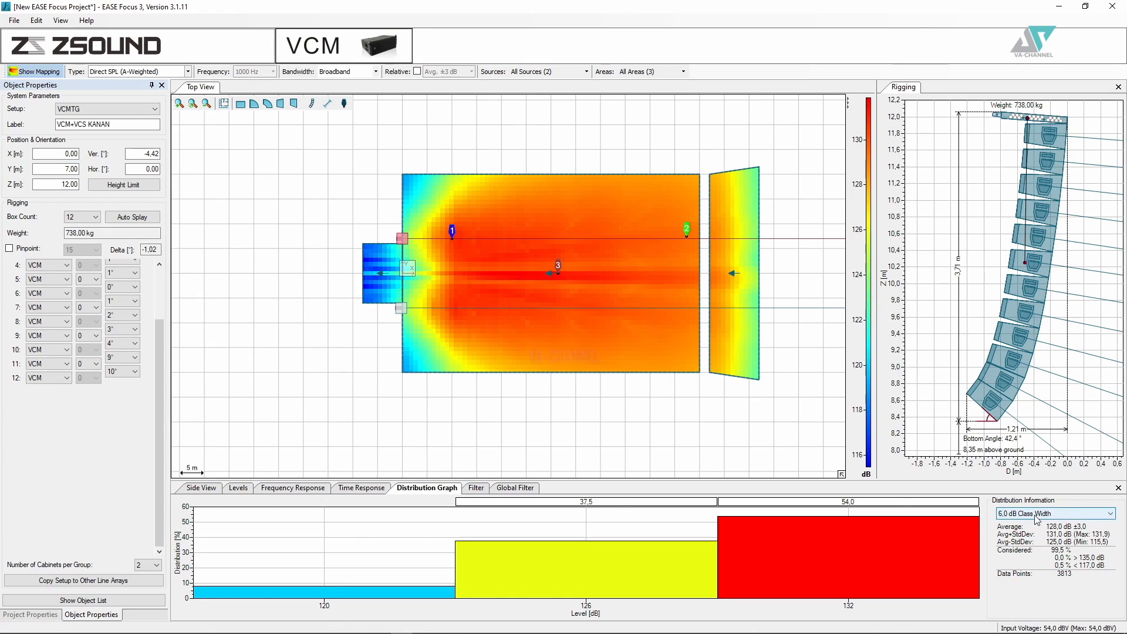
left_click(1007, 548)
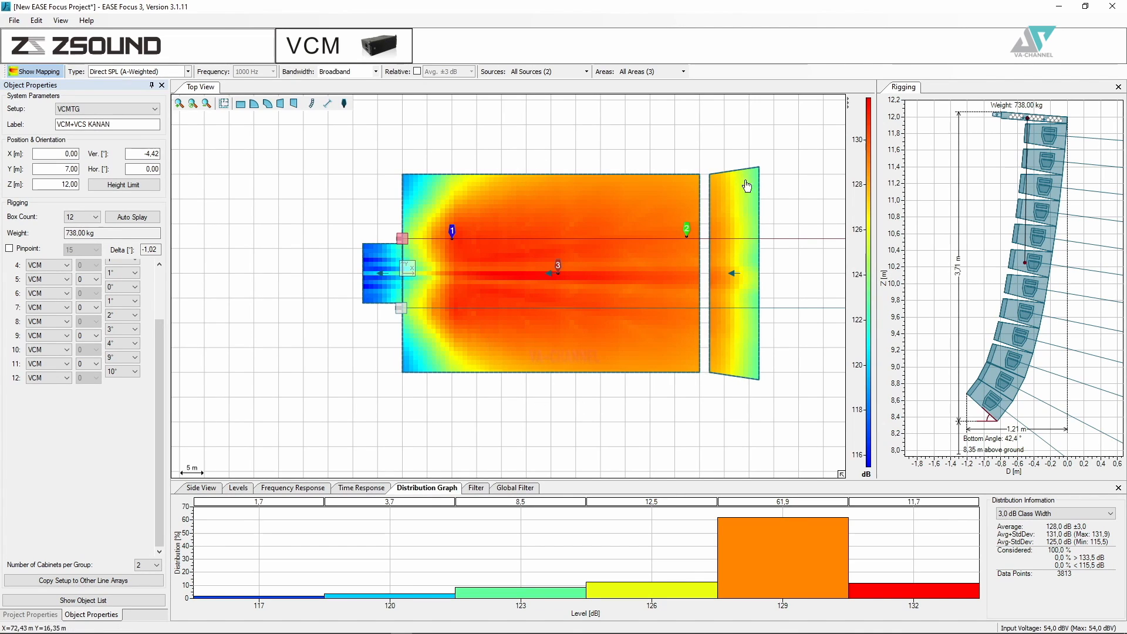
Examine the filter settings of the selected line array and the project's global filter
left_click(476, 489)
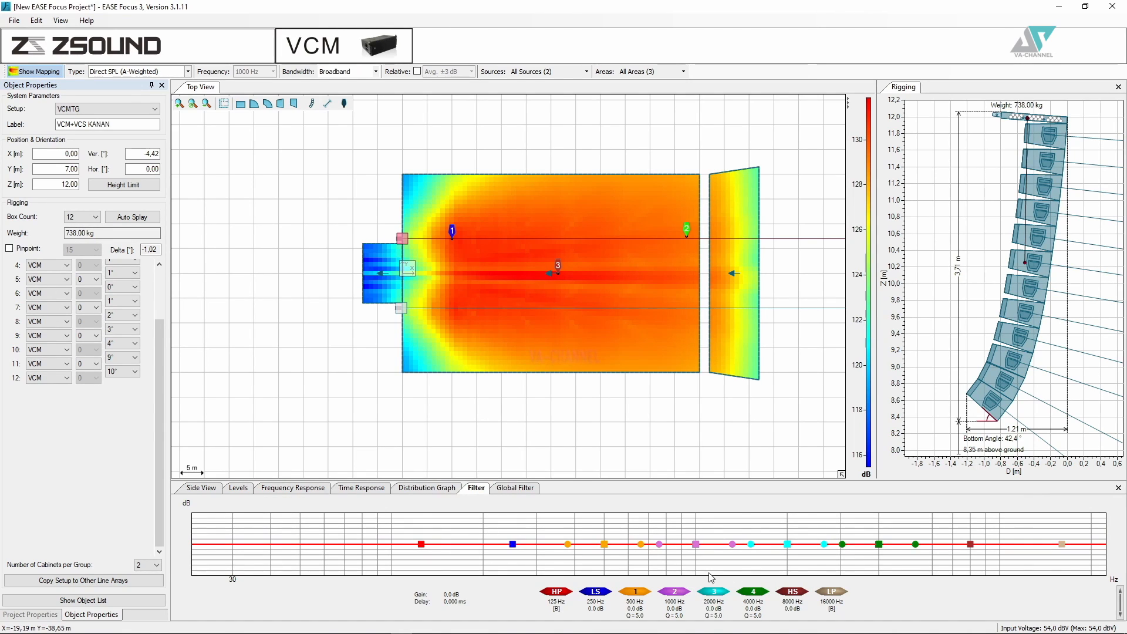
left_click(1121, 604)
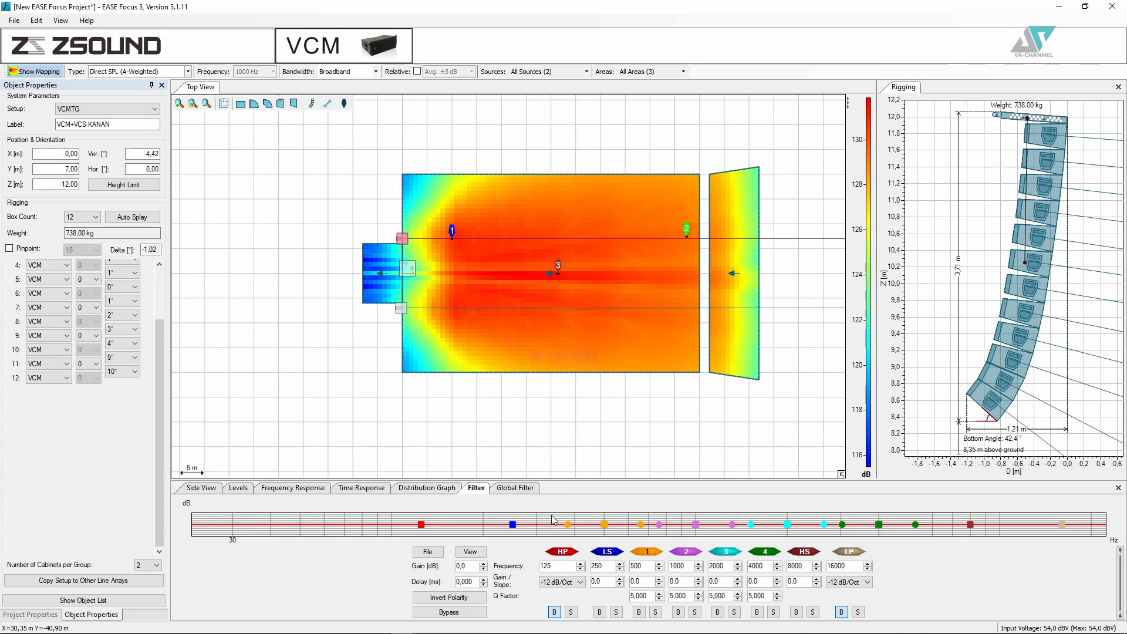
left_click(508, 490)
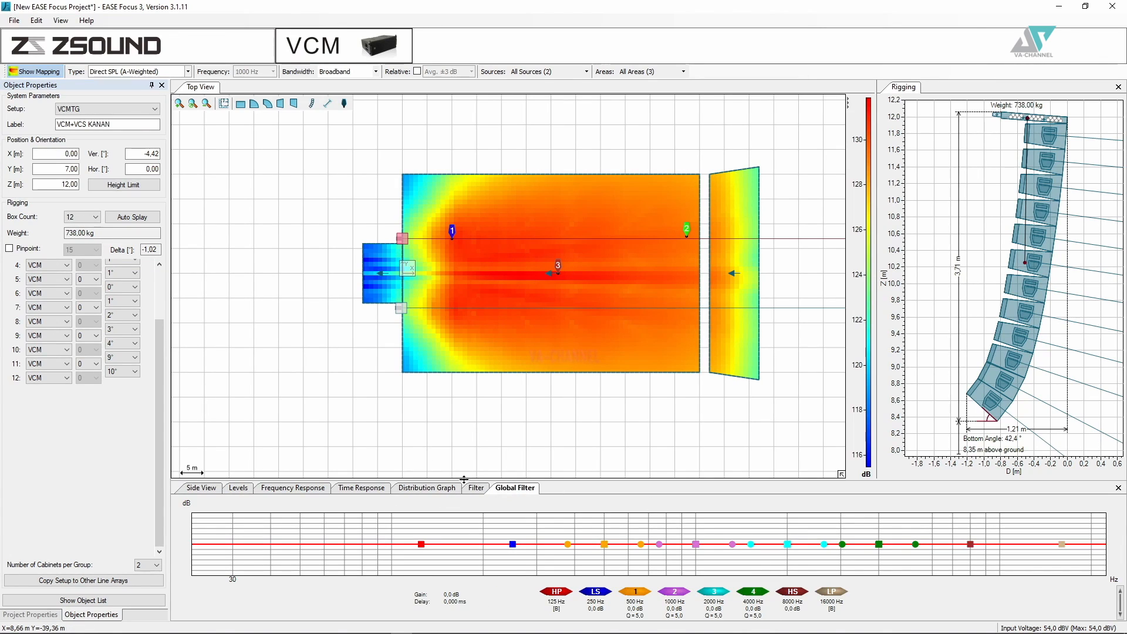
left_click(1119, 607)
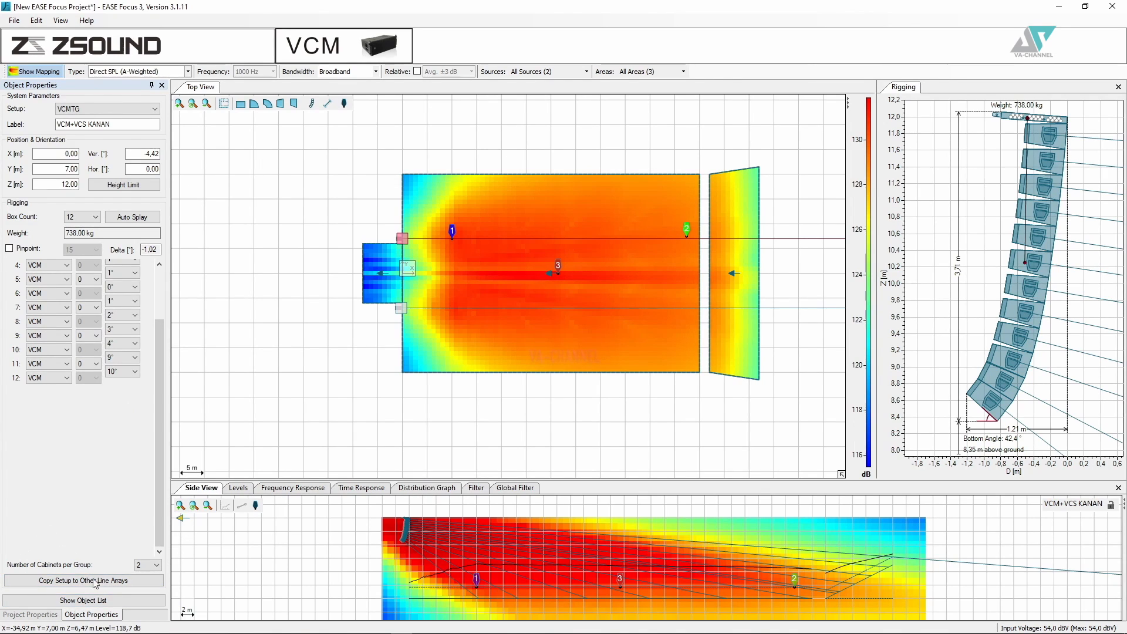
Label the line array at Y -7,00 m as VCM+VCS KIRI and select the VCM+VCS KANAN array in the object list
left_click(83, 601)
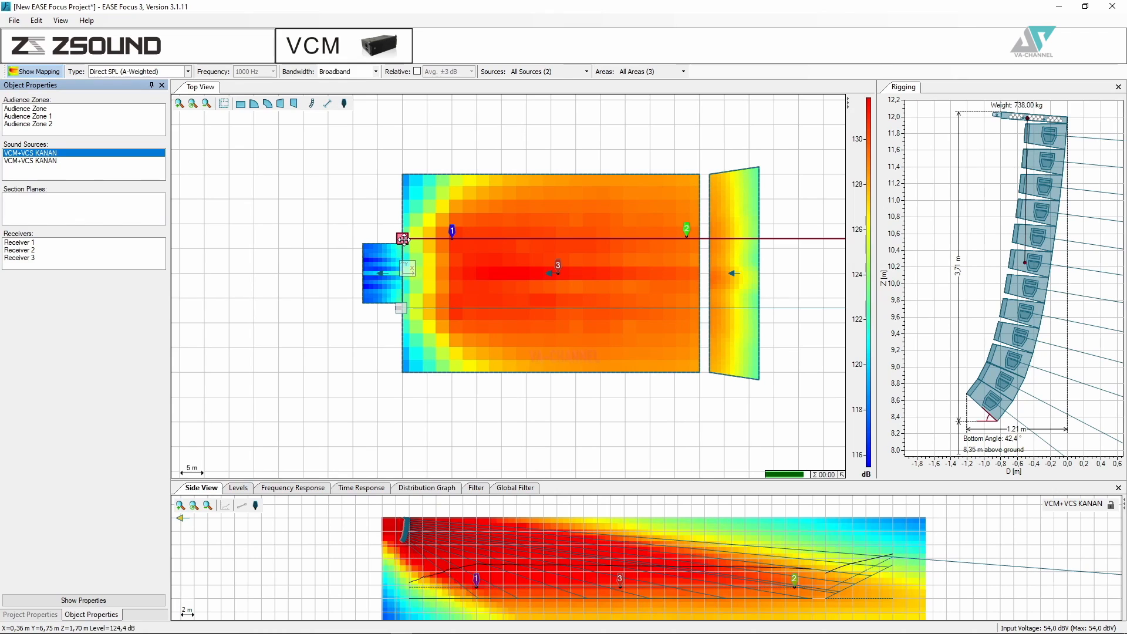
double_click(401, 307)
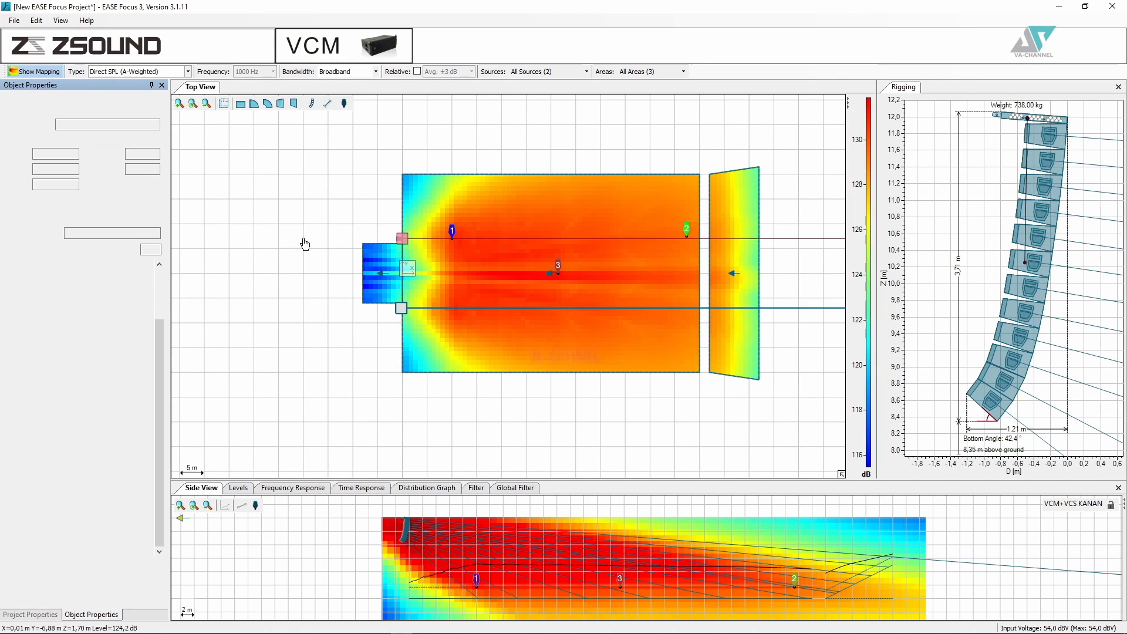
double_click(118, 124)
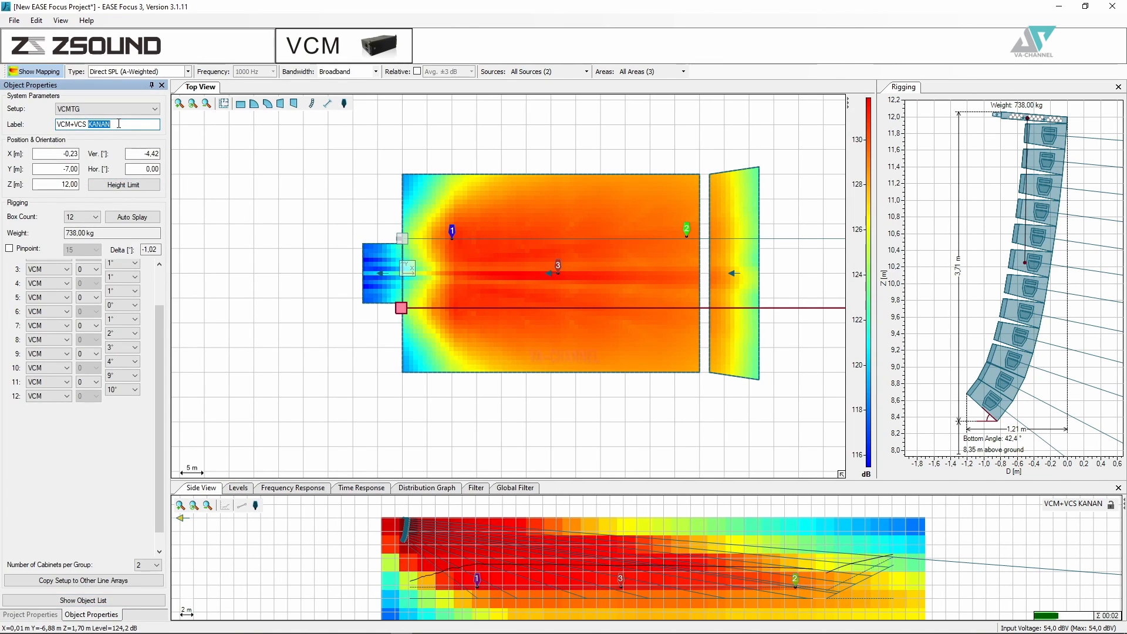
type("KIRI")
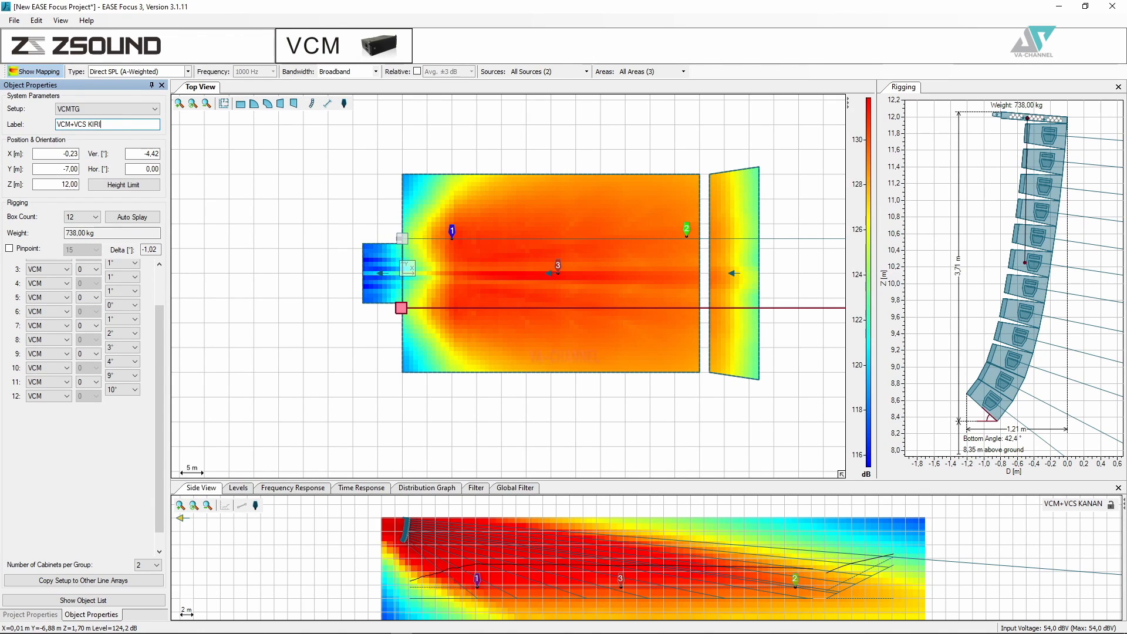
key("Return")
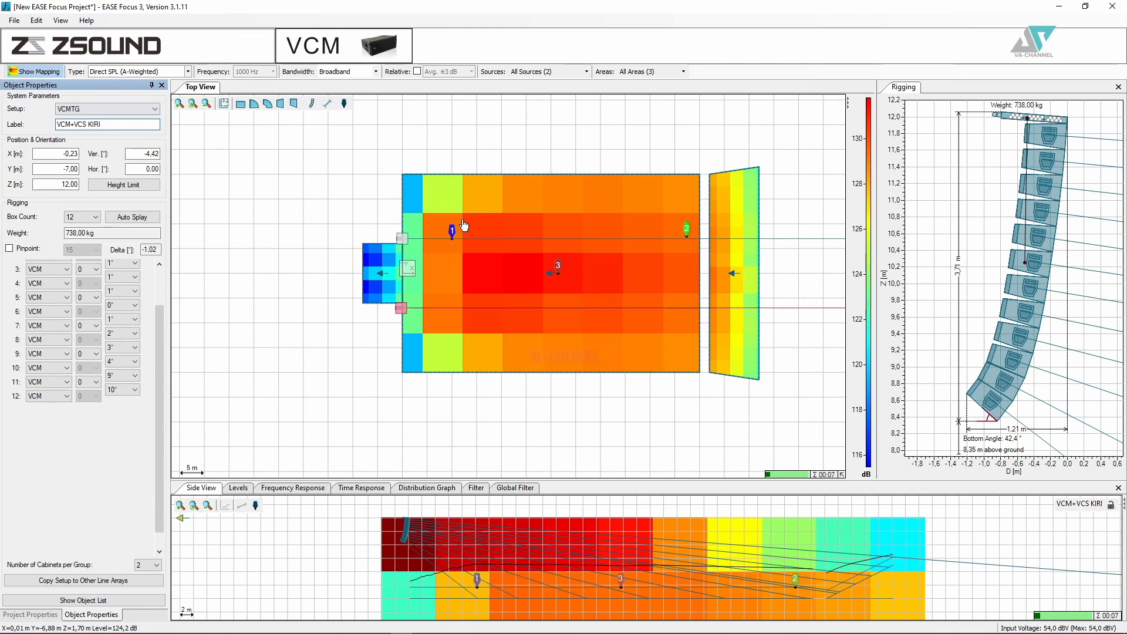
left_click(86, 601)
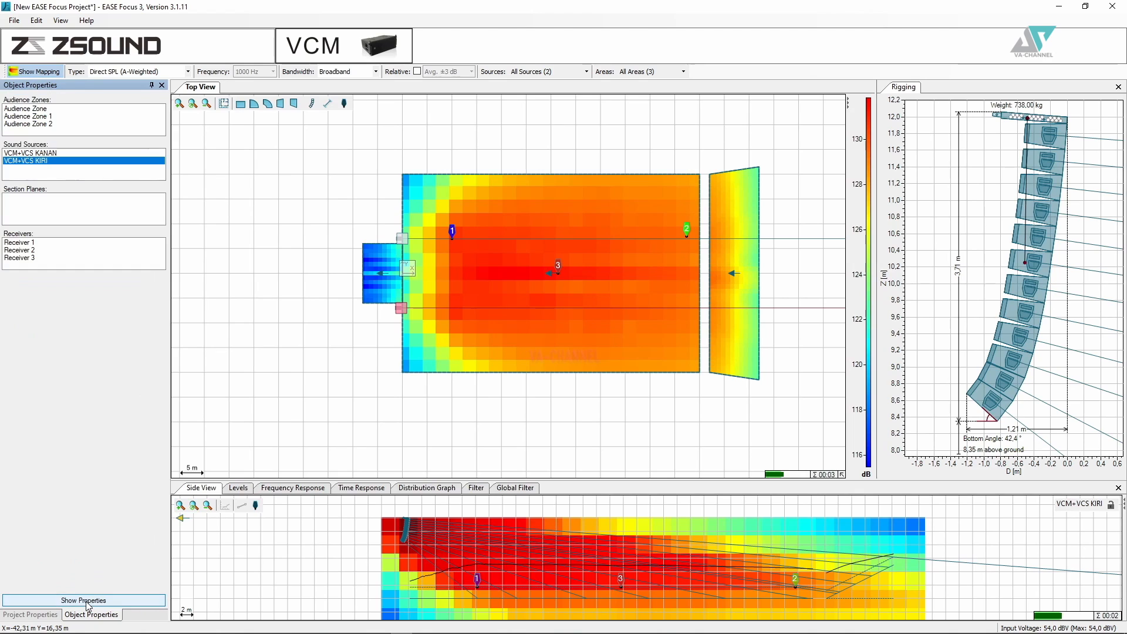
left_click(29, 153)
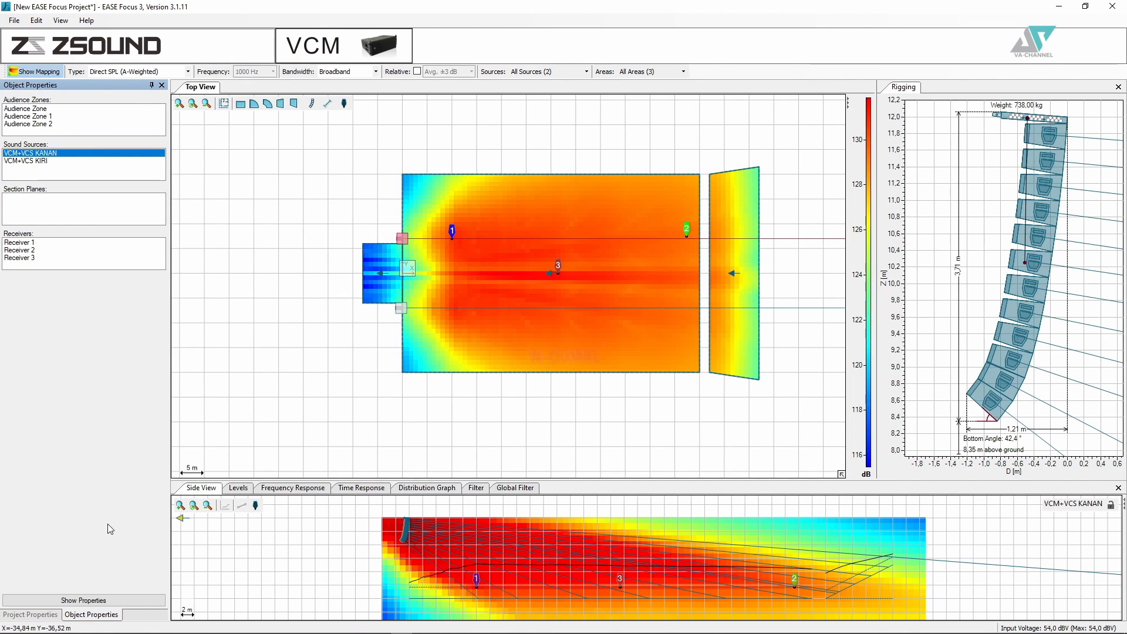
Set the project title to YOUTUBE VA CHANNEL, enter the author's name, and set the company to VA PRO AUDIO
left_click(29, 615)
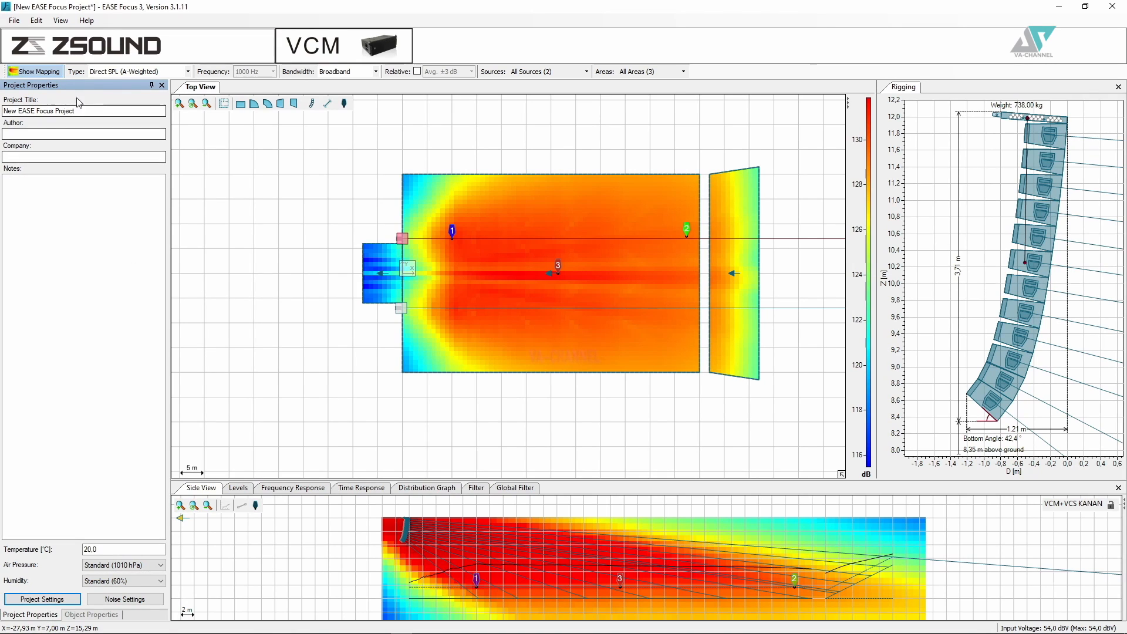
left_click_drag(77, 110, 2, 106)
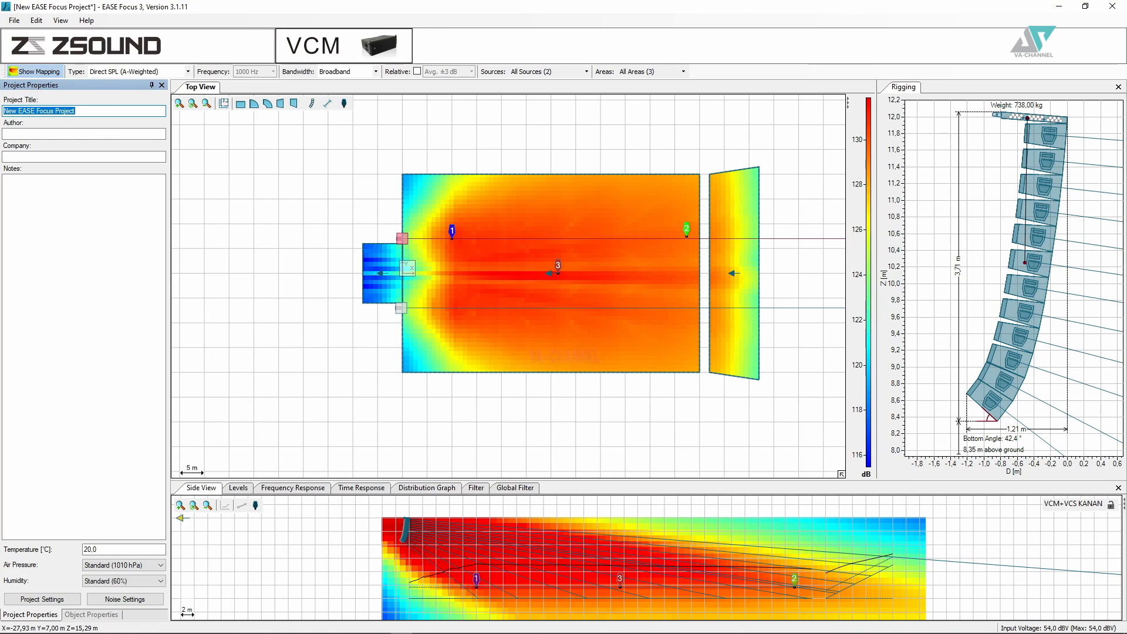
type("VVOUTUBE")
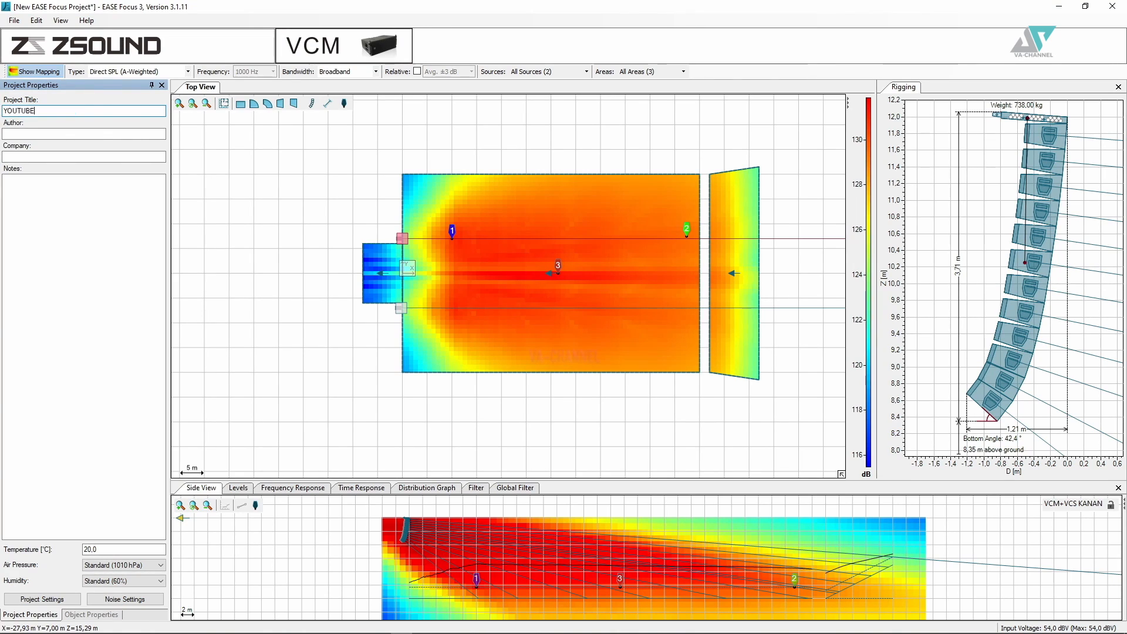
type(" VA CHANNEL")
left_click(30, 135)
type("ADI")
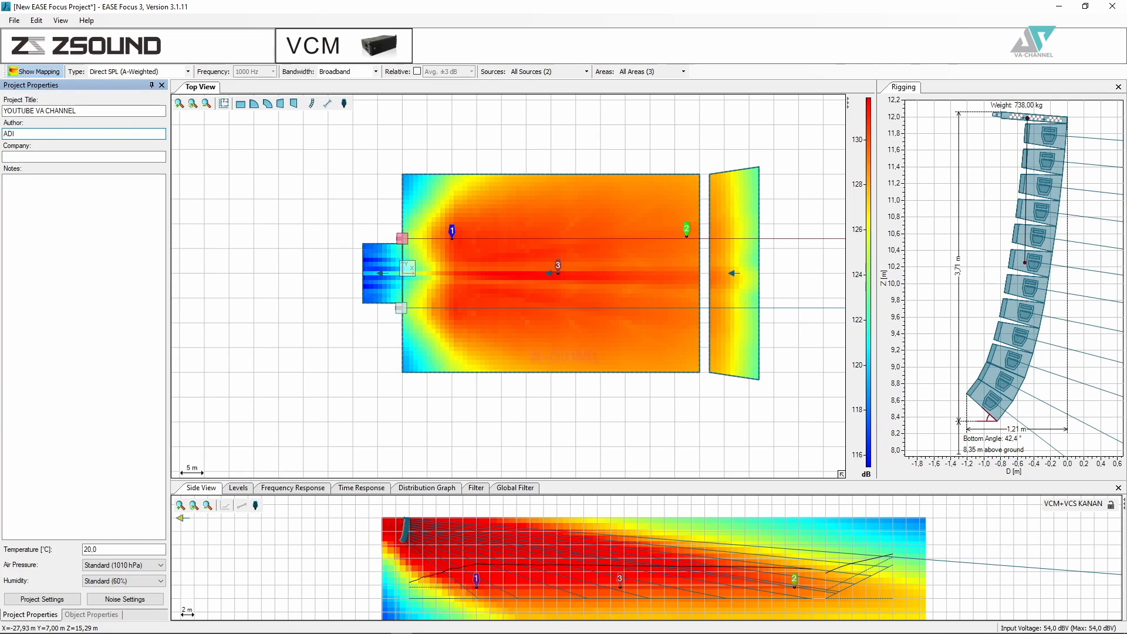
left_click(33, 157)
type("VA PRO AUDIO")
left_click(47, 195)
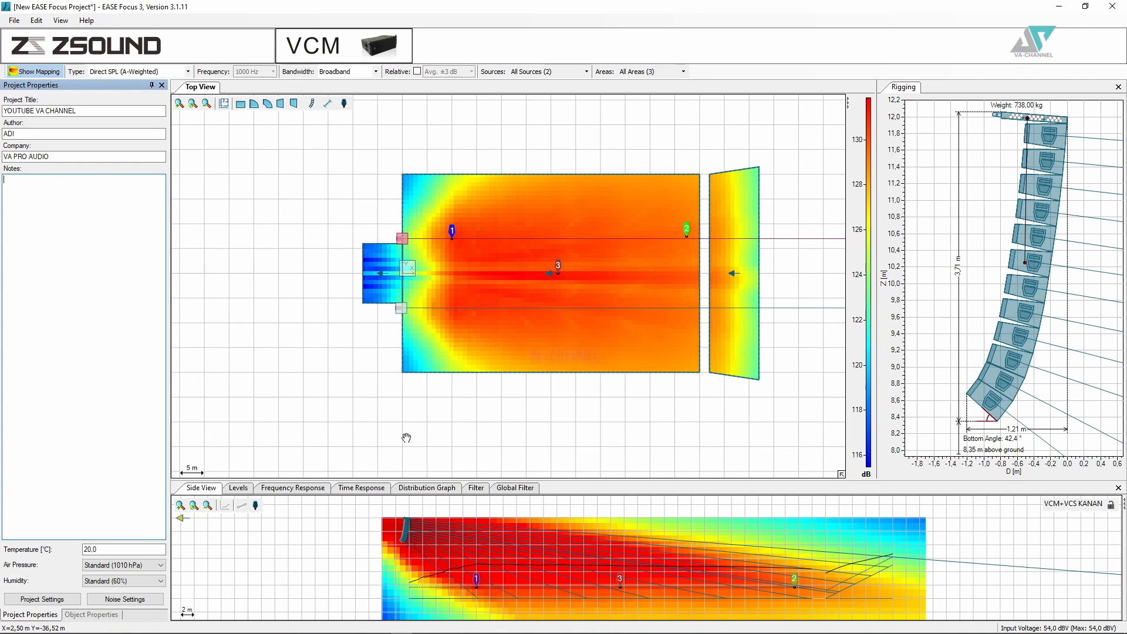
Save the project as VA CHANNEL in the ease file folder
left_click(18, 21)
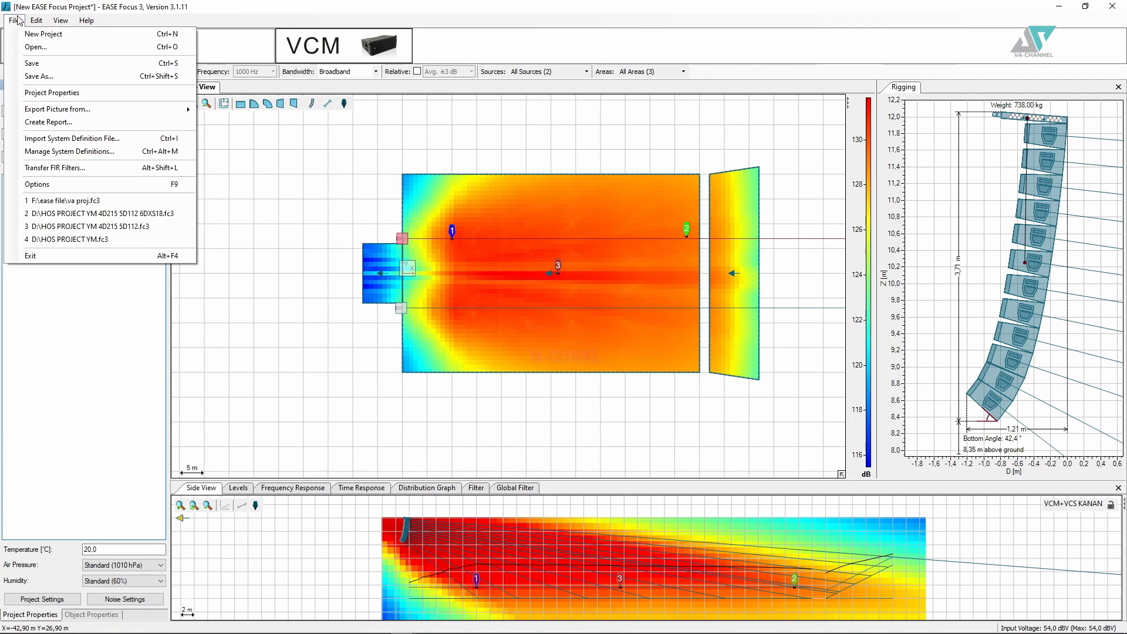
left_click(43, 77)
type("VA CHANNEL")
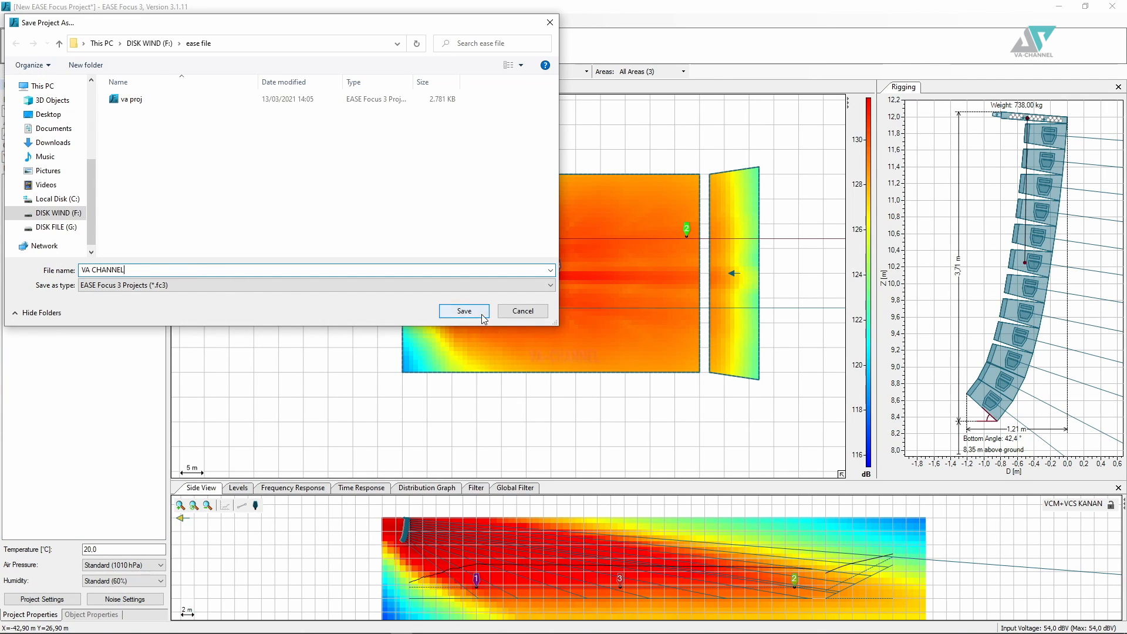
left_click(464, 311)
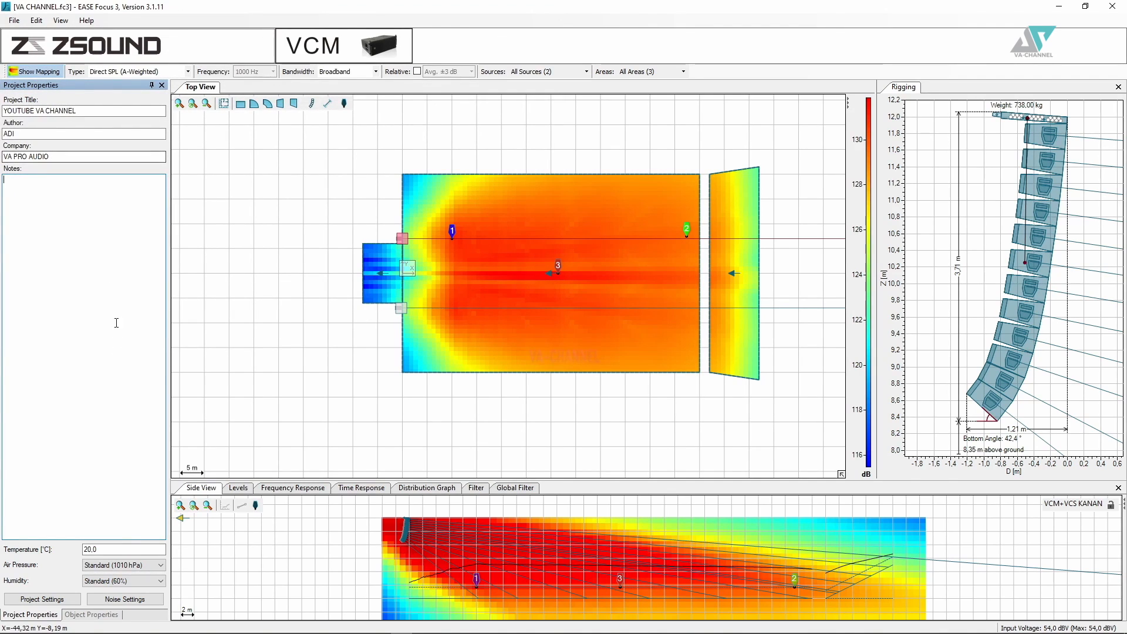
left_click(14, 19)
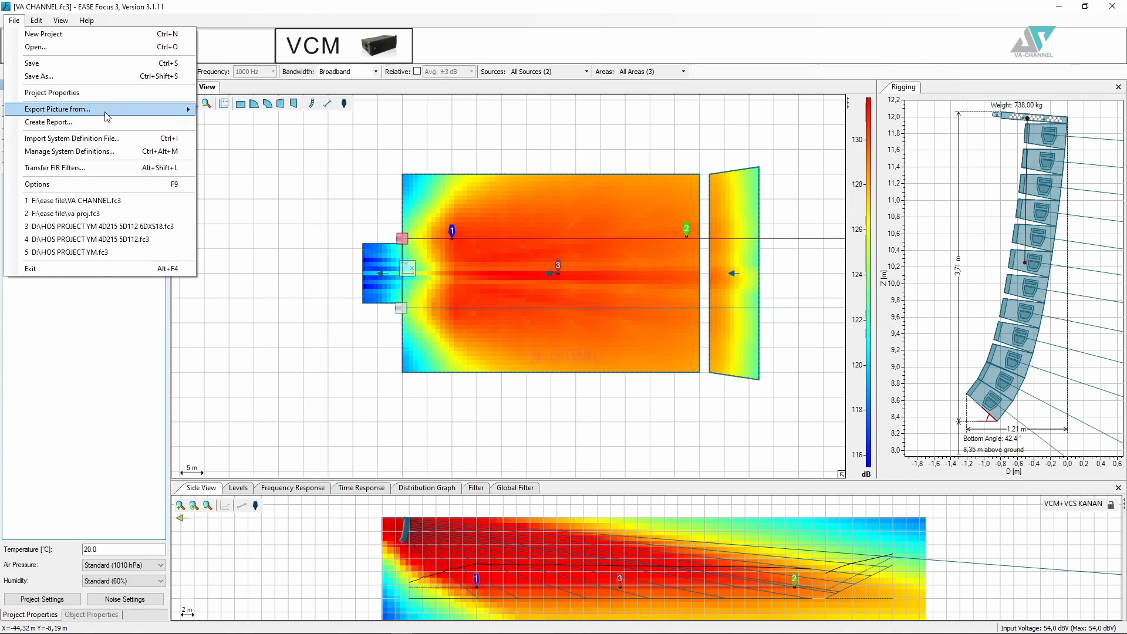
mouse_move(107, 115)
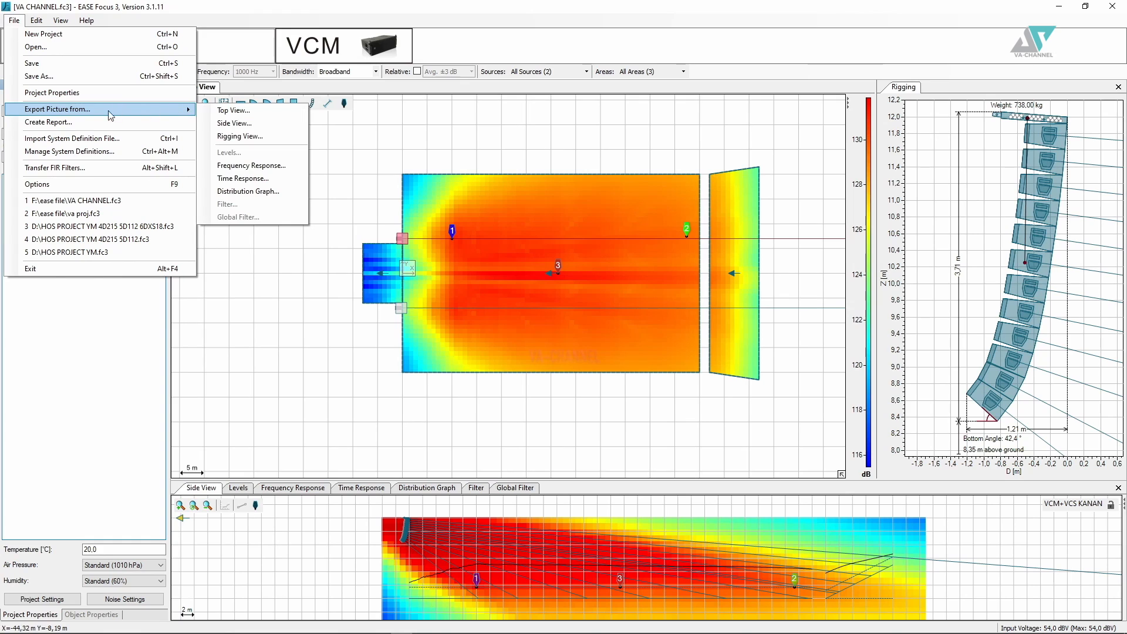
left_click(75, 124)
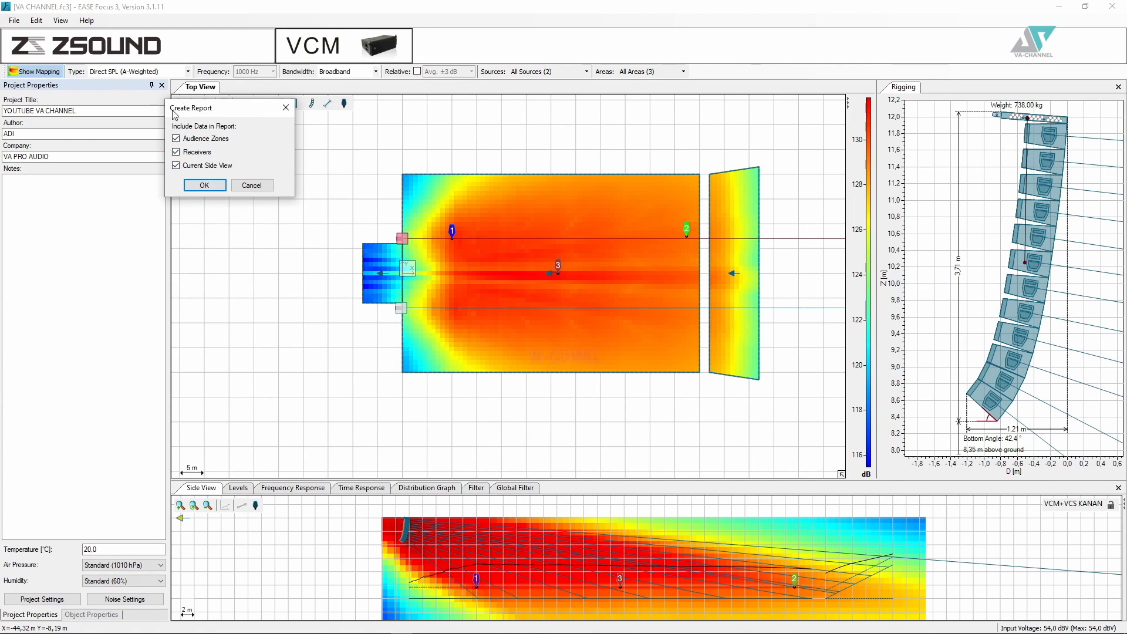
left_click(204, 186)
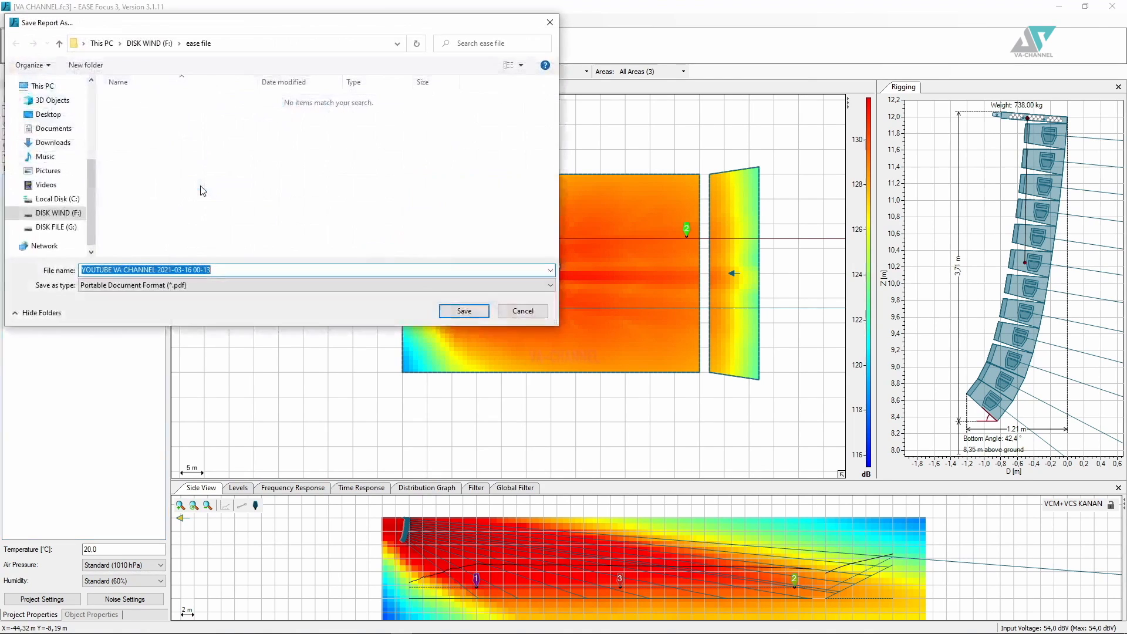
left_click(140, 270)
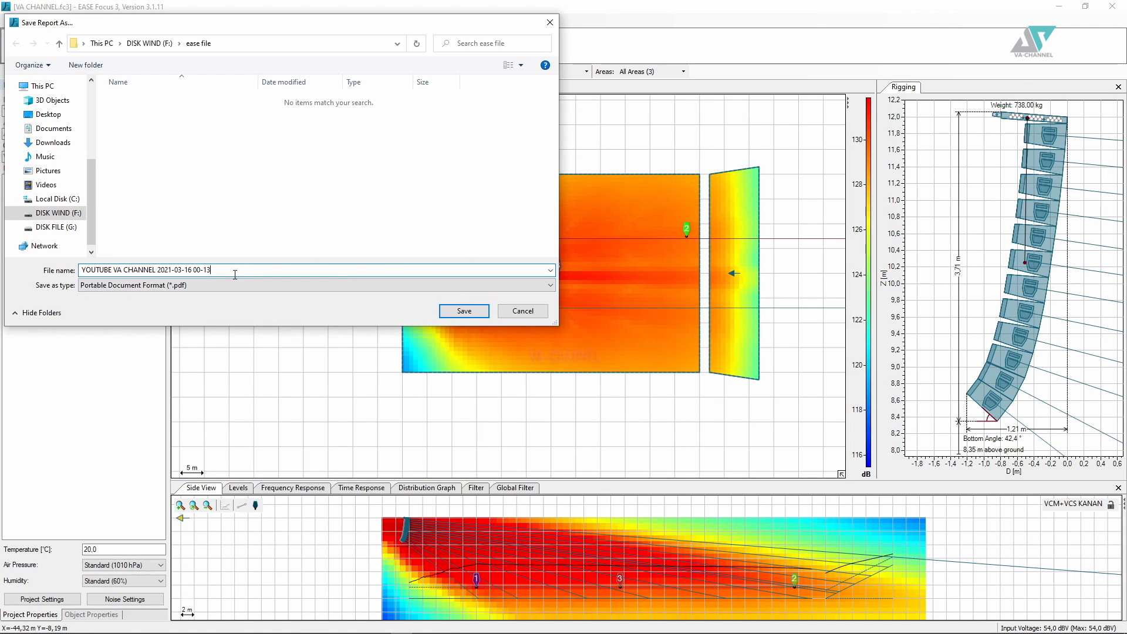
left_click(465, 311)
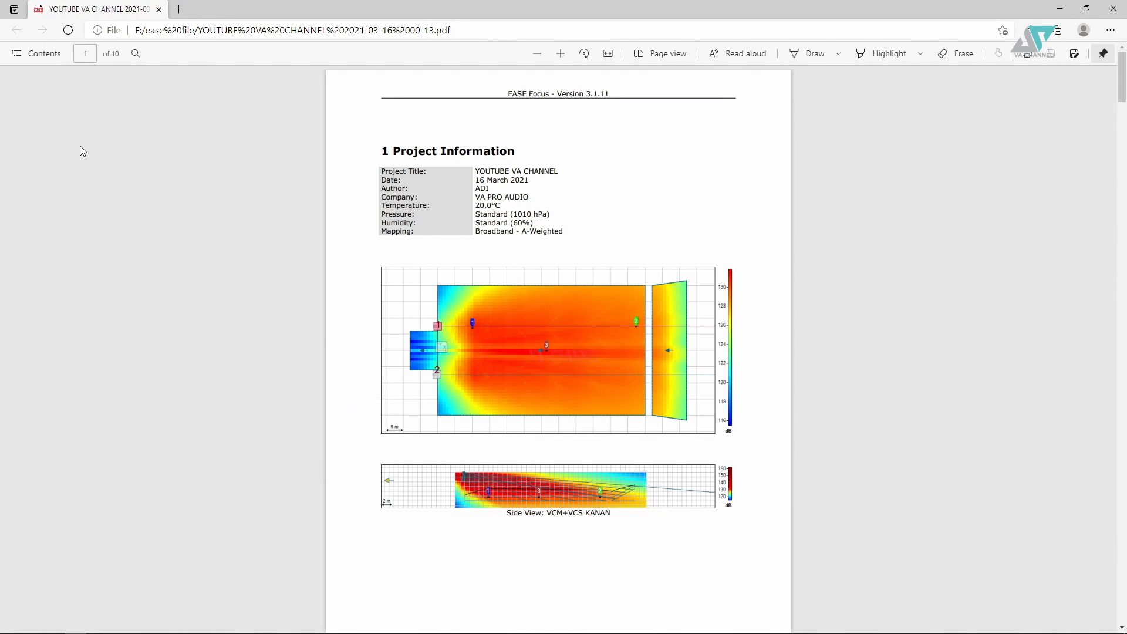
Review the PDF report's project information, coverage views, sound sources list, level distribution and global filter sections
scroll(628, 332, "down", 5)
scroll(629, 330, "up", 5)
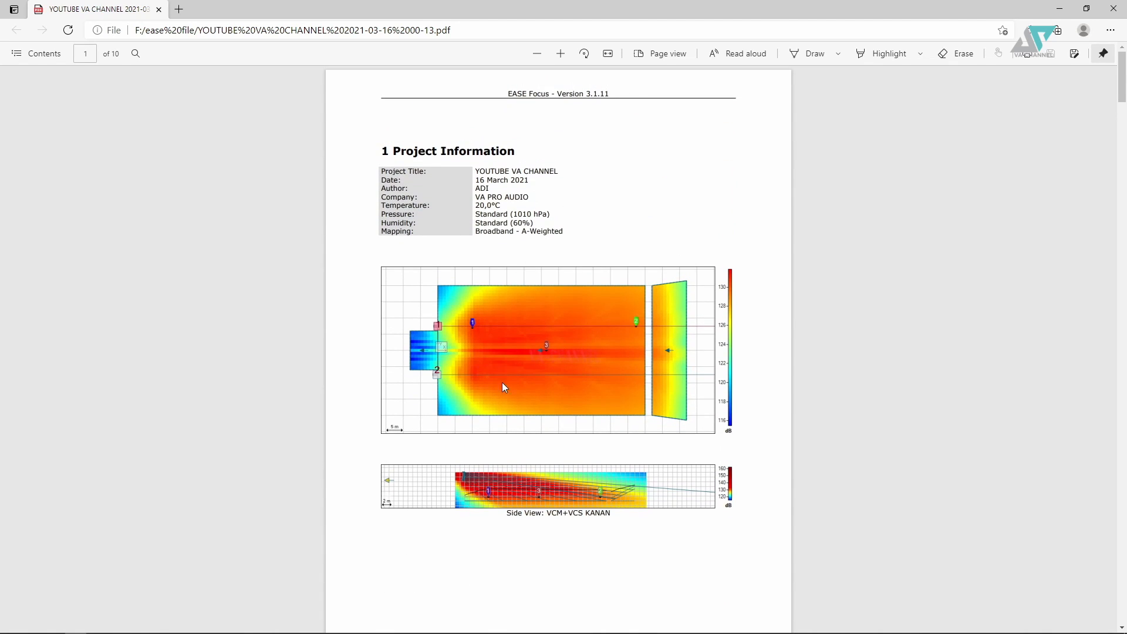
scroll(560, 332, "down", 3)
scroll(483, 379, "down", 10)
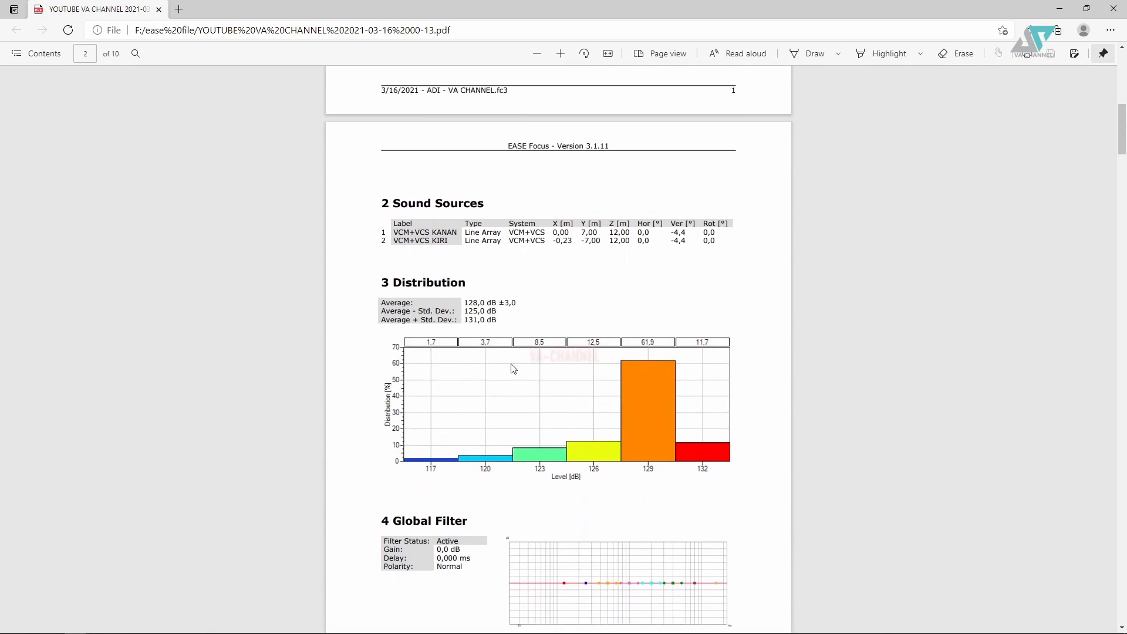
scroll(572, 300, "up", 2)
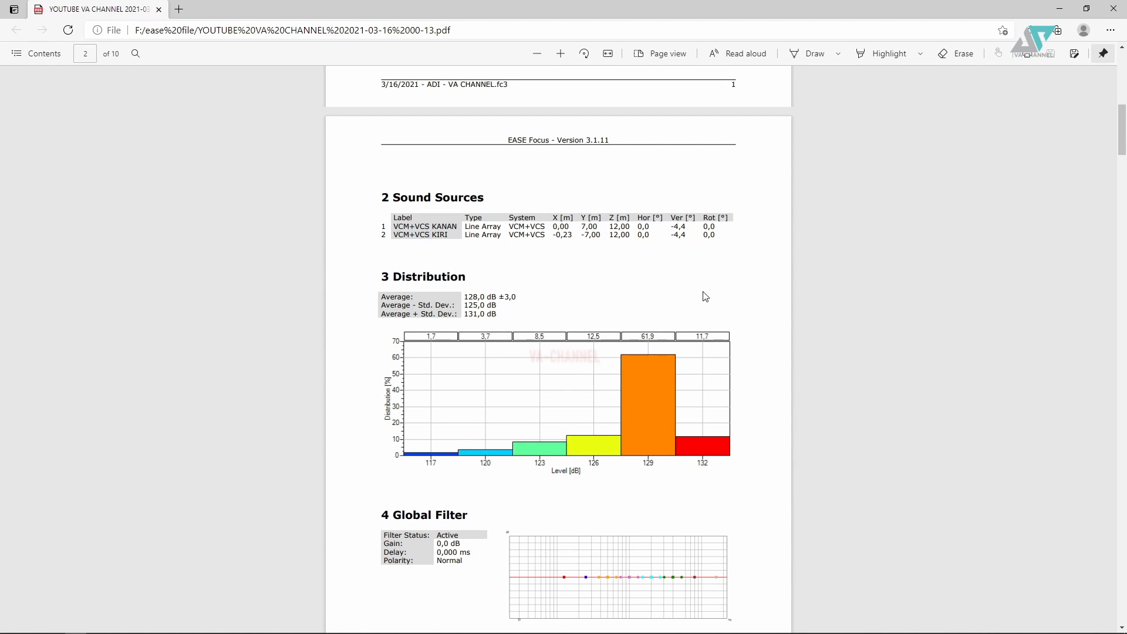
scroll(523, 234, "down", 2)
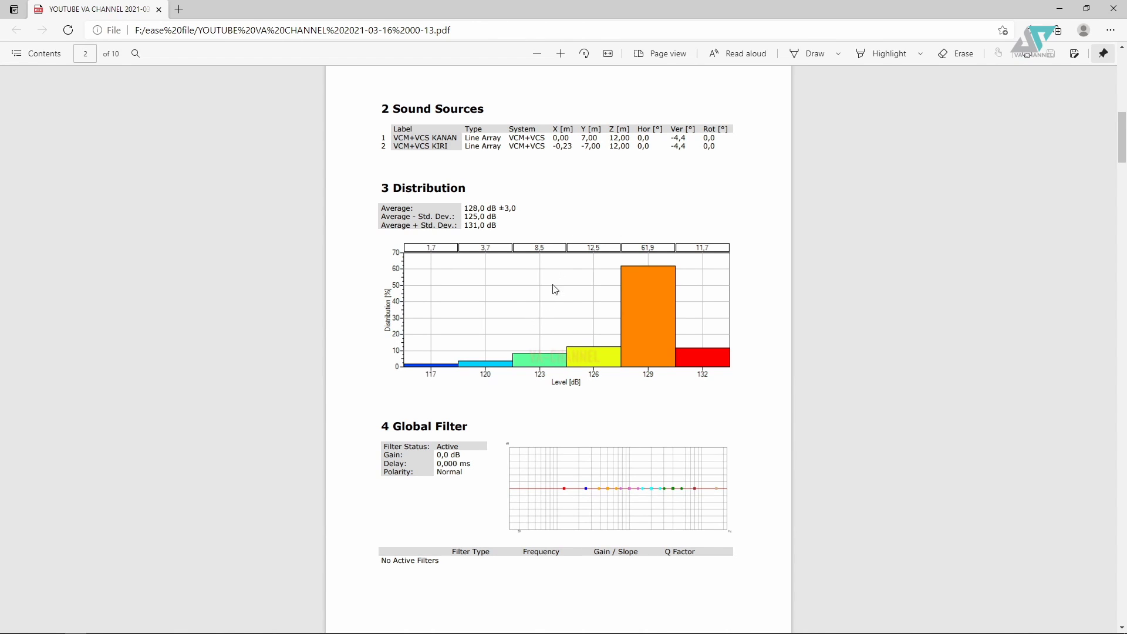
scroll(552, 294, "up", 3)
scroll(664, 318, "down", 5)
scroll(629, 221, "down", 1)
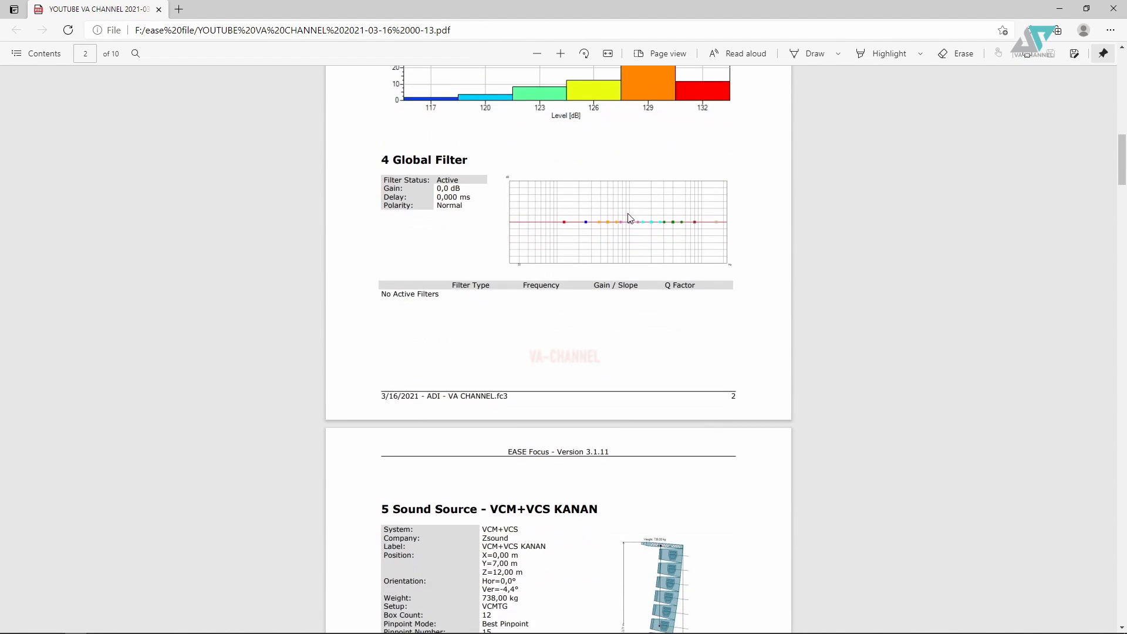
scroll(629, 219, "up", 3)
scroll(504, 357, "down", 2)
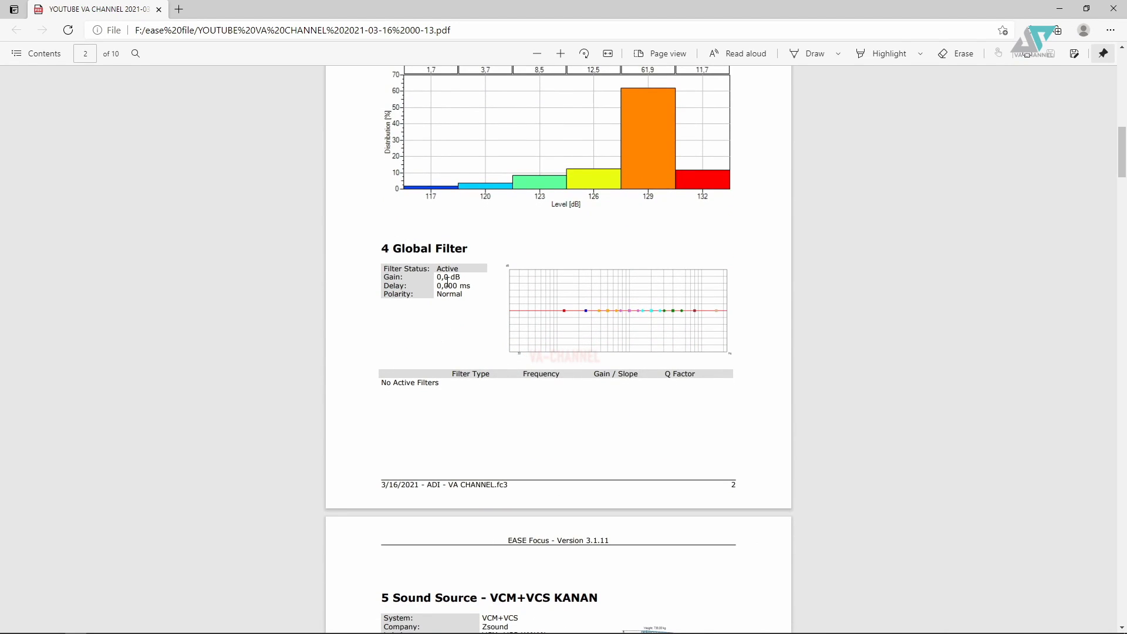
Examine the report's VCM+VCS KANAN rigging data and read on through the audience zone pages to the receivers' frequency response graph
scroll(626, 360, "down", 6)
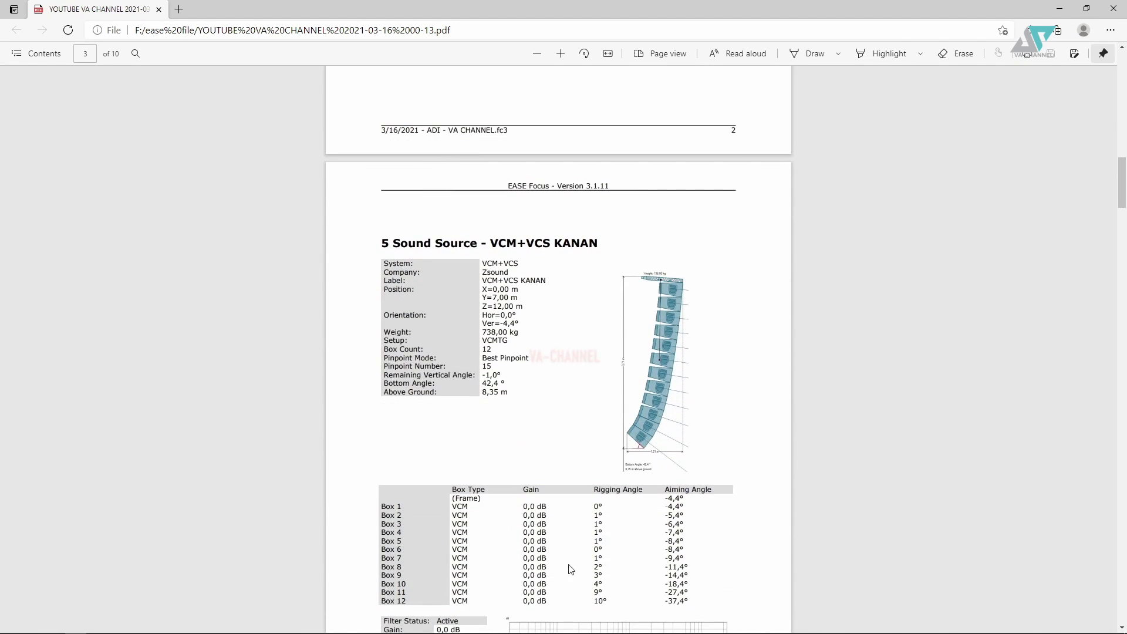
scroll(559, 438, "down", 3)
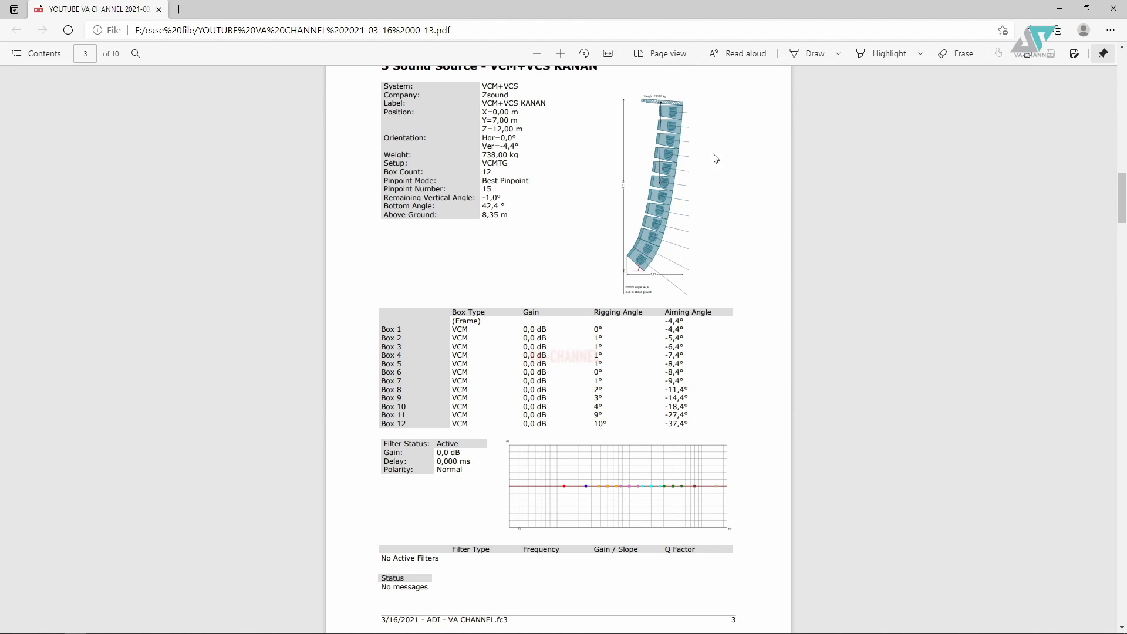
scroll(638, 395, "down", 15)
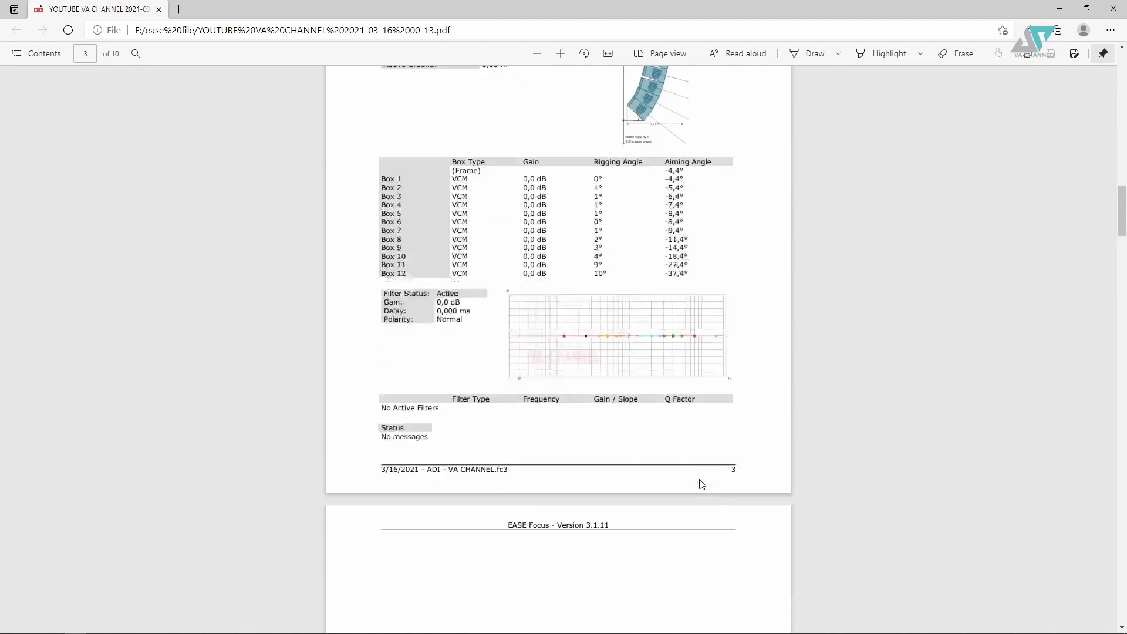
scroll(614, 487, "down", 4)
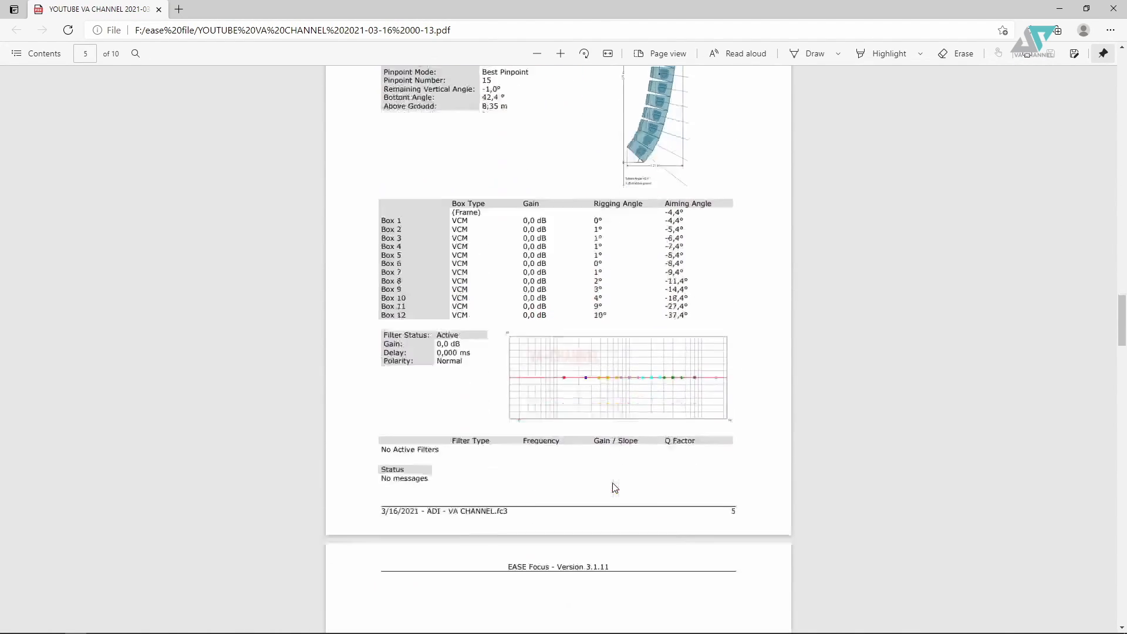
scroll(589, 302, "down", 6)
scroll(592, 330, "down", 20)
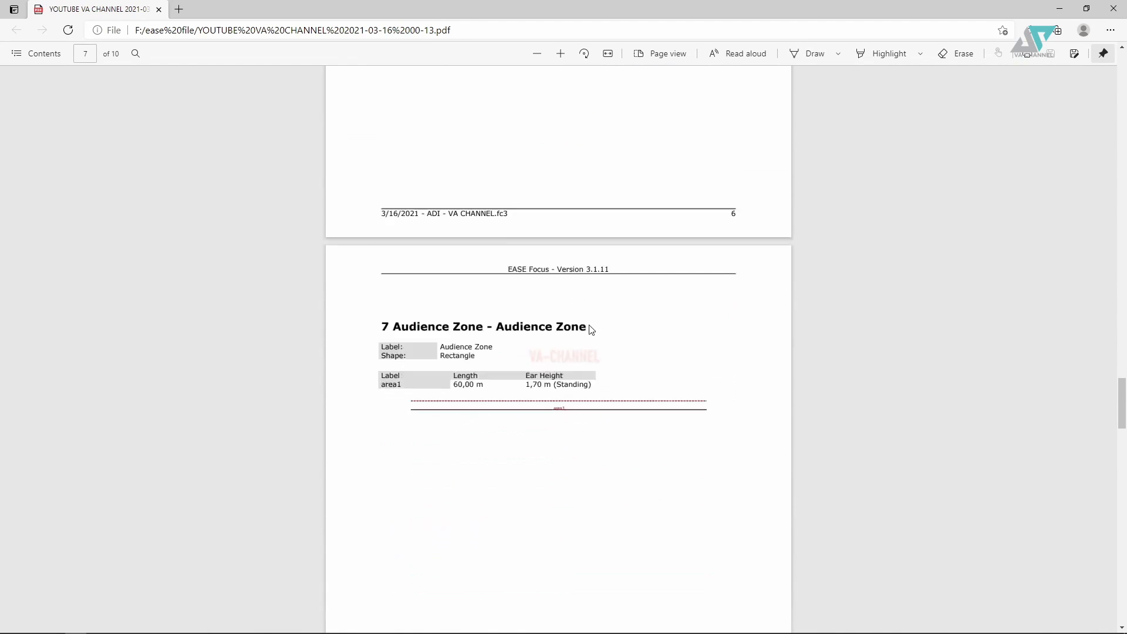
scroll(496, 418, "down", 10)
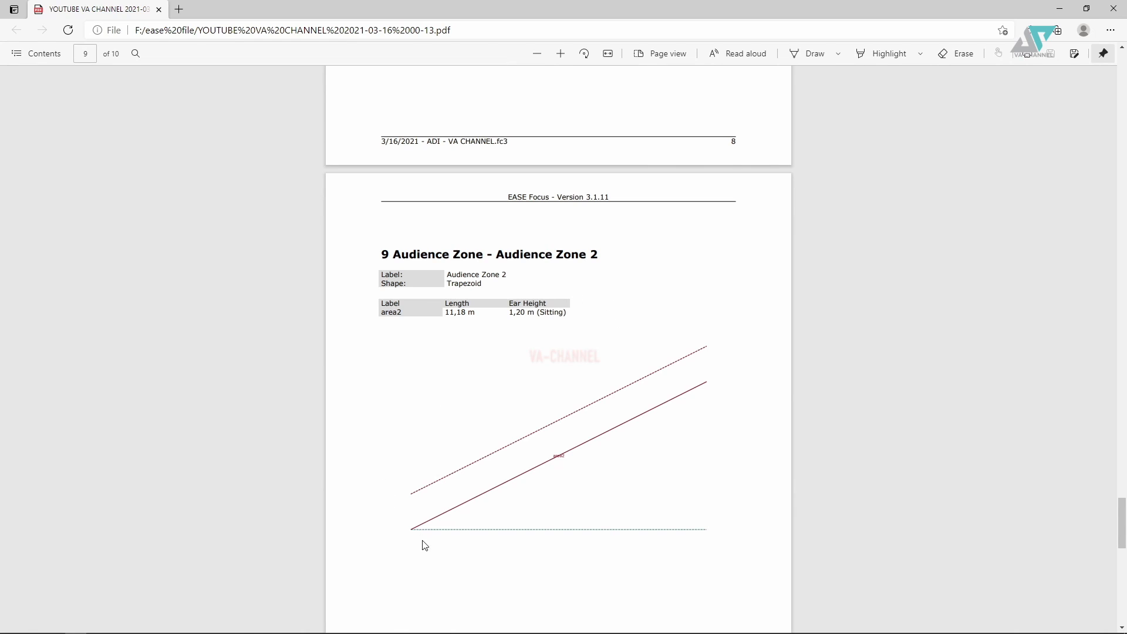
scroll(669, 464, "down", 8)
scroll(673, 466, "down", 4)
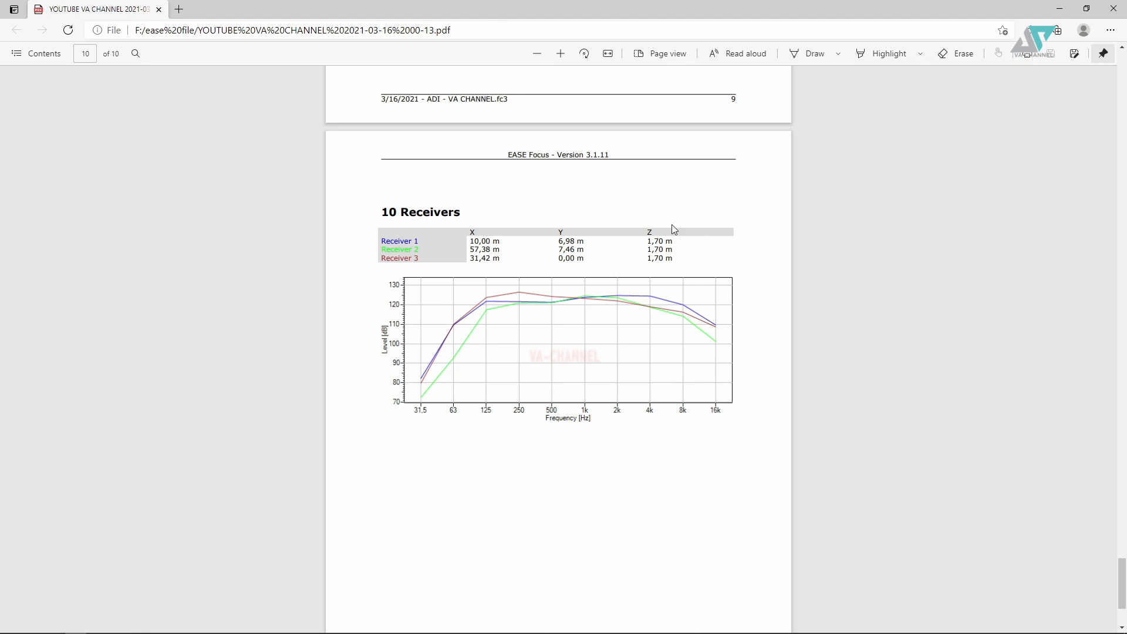
Go back to the report's VCM+VCS KIRI section and examine its position, rigging drawing and box angle table
scroll(693, 389, "up", 4)
scroll(693, 389, "up", 18)
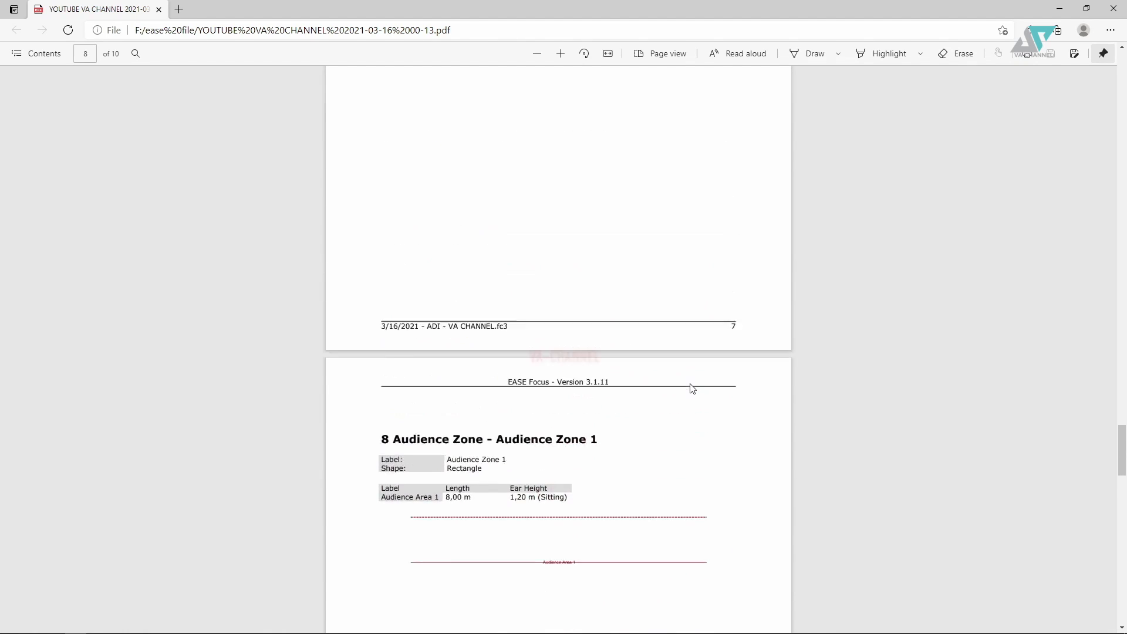
scroll(693, 389, "up", 20)
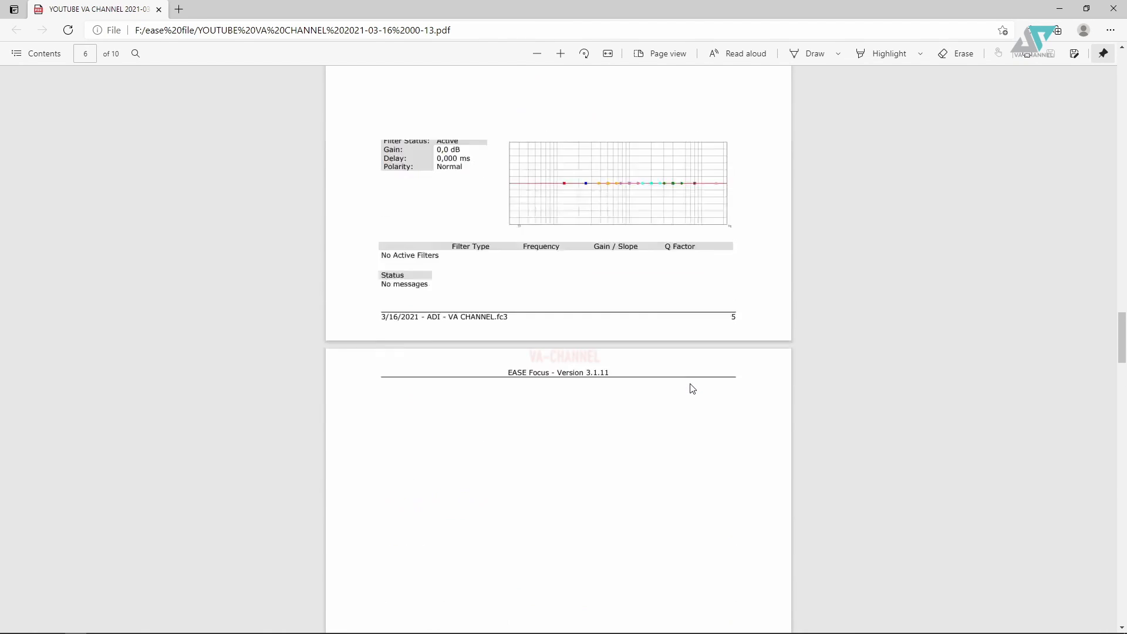
scroll(693, 389, "down", 6)
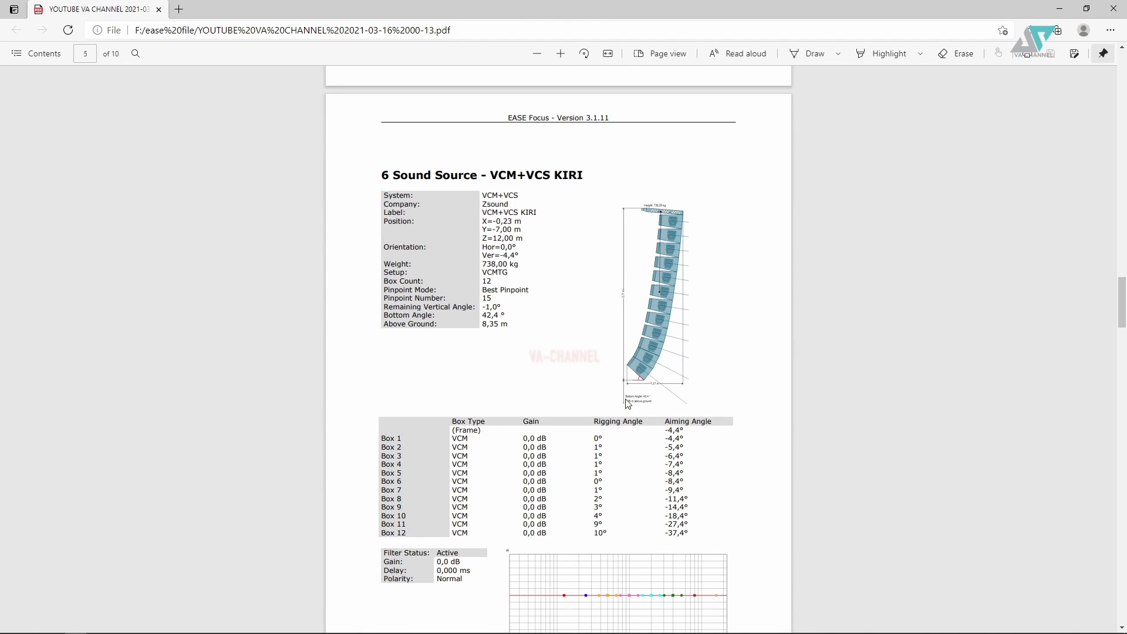
scroll(627, 402, "up", 3)
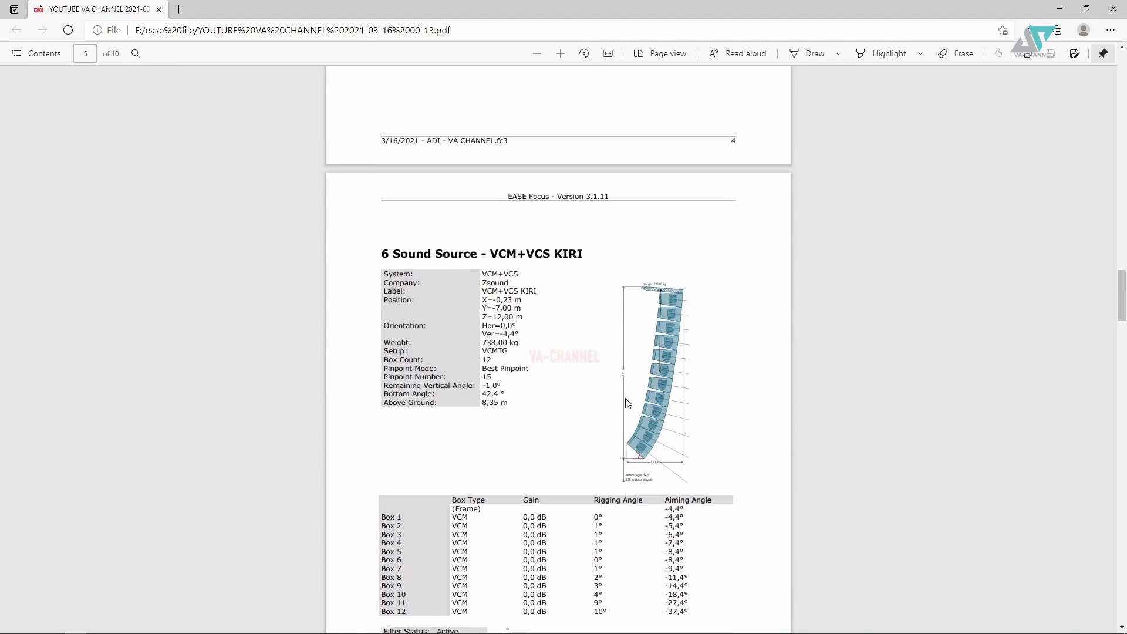
scroll(634, 364, "down", 3)
scroll(647, 312, "up", 2)
scroll(587, 282, "up", 1)
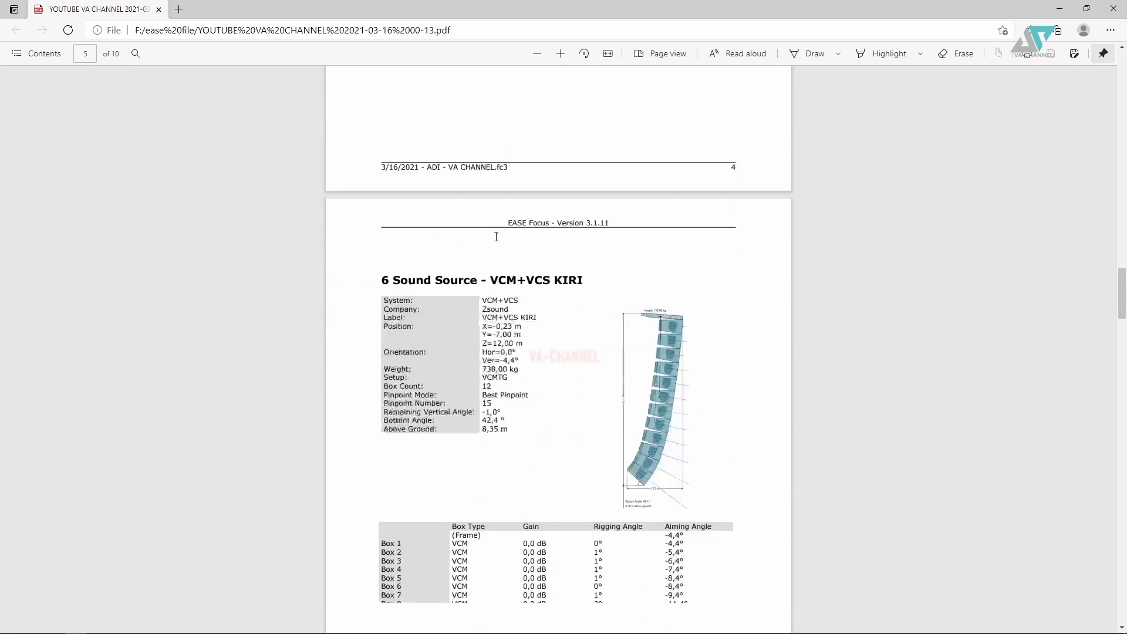
scroll(495, 244, "down", 3)
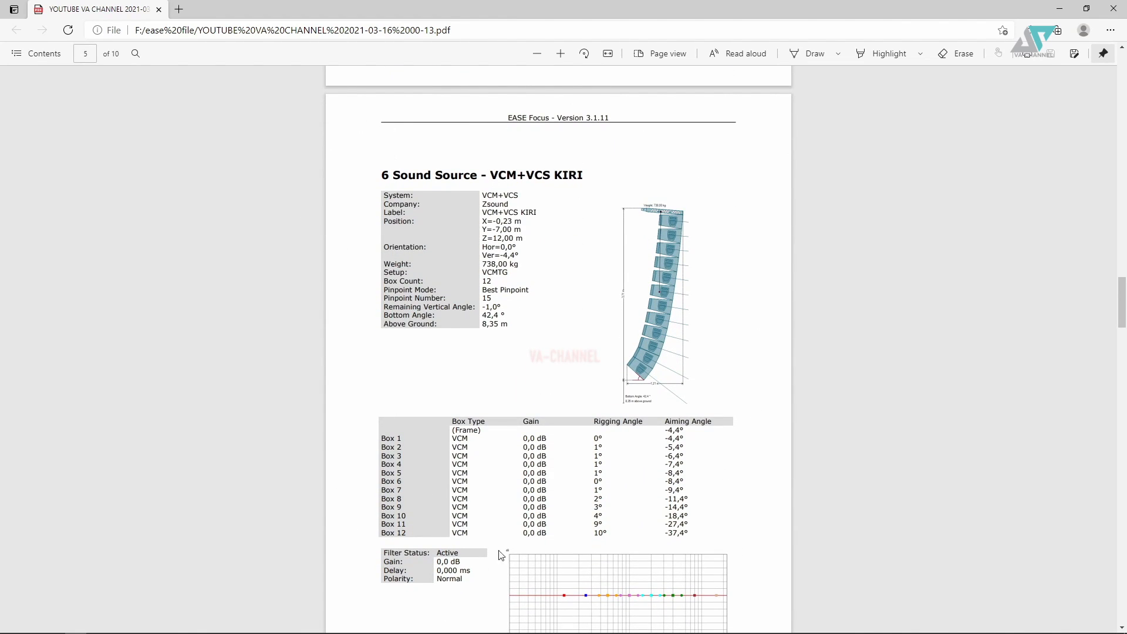
scroll(663, 323, "down", 10)
Return to the report's first page and switch back to the VA CHANNEL project in EASE Focus 3
scroll(656, 334, "up", 20)
mouse_move(270, 630)
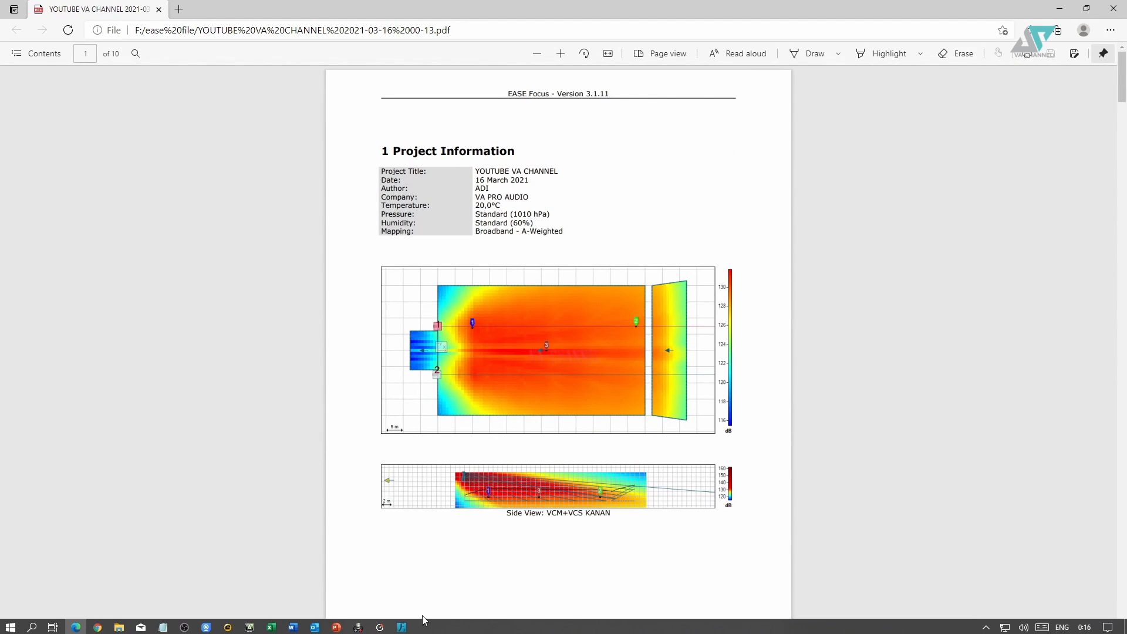
left_click(402, 625)
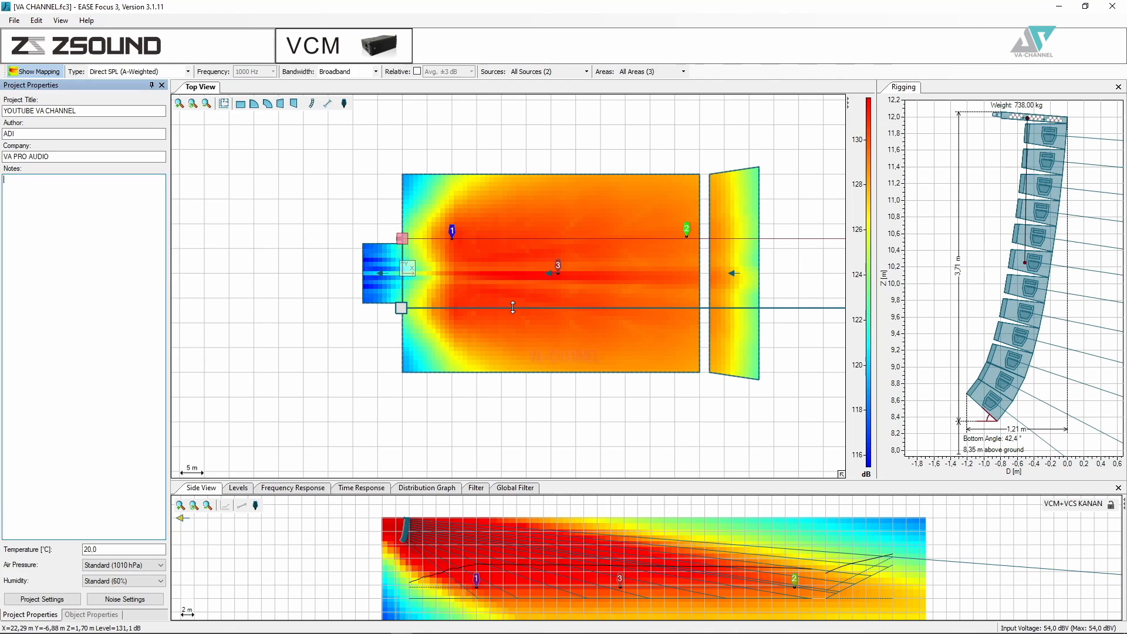